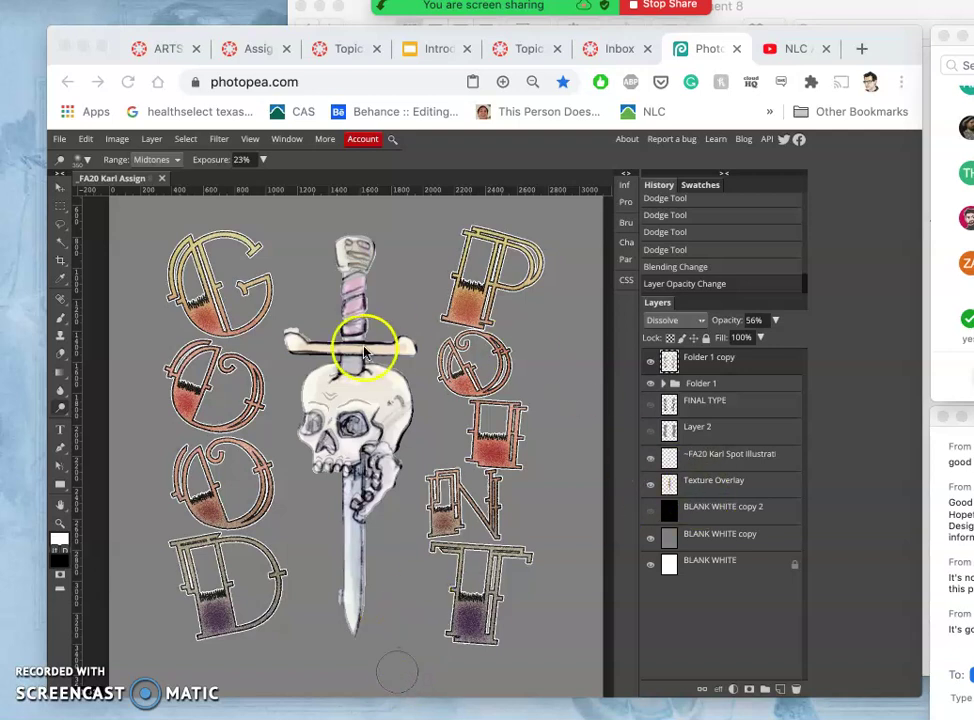
- Hide the Folder 1 copy lettering layer, keeping Folder 1 visible
left_click(652, 364)
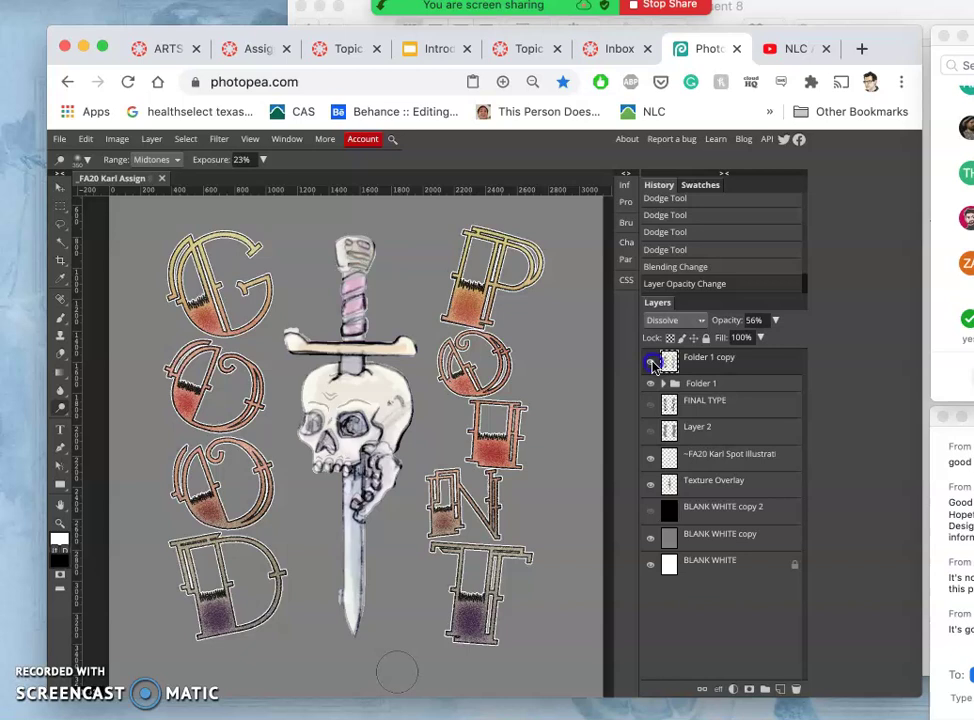
left_click(651, 384)
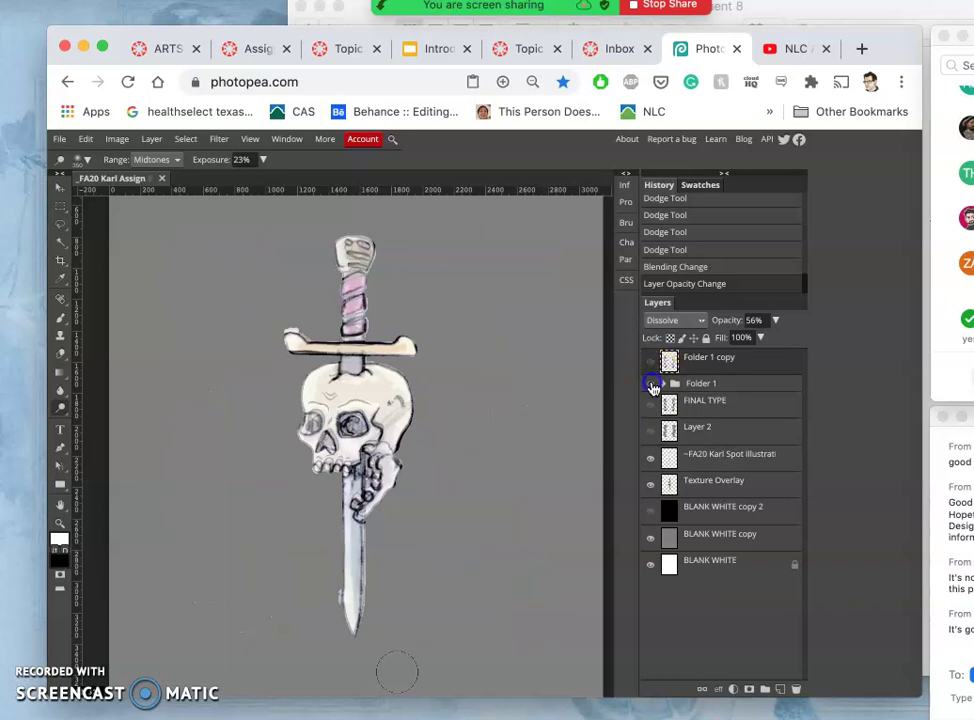
left_click(651, 386)
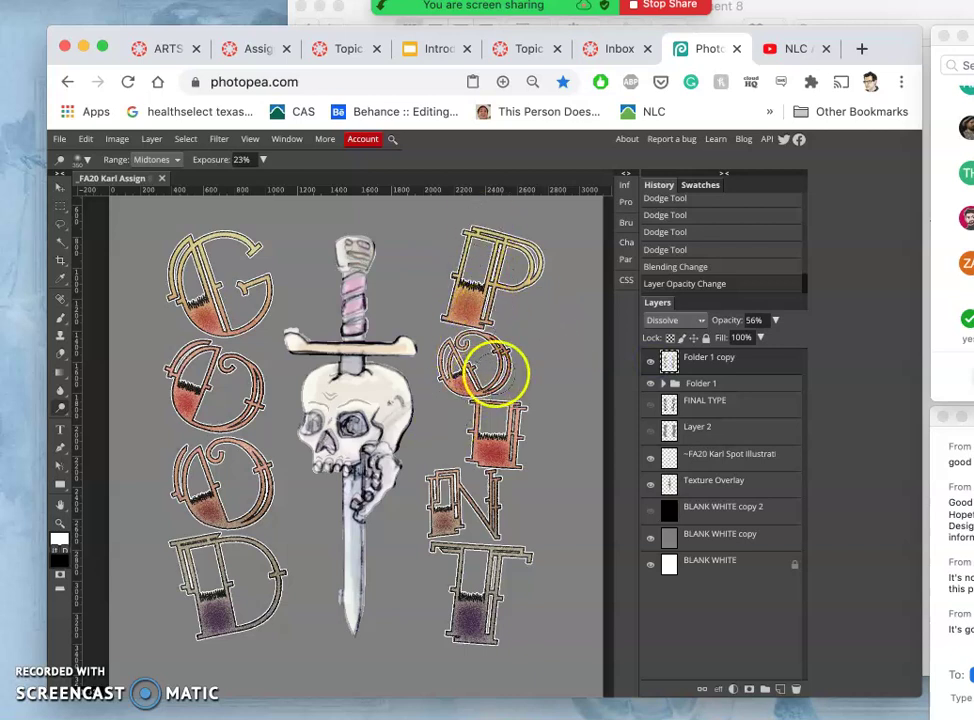
- Compare the black and grey backing layers, then leave both hidden so white shows behind the poster
left_click(651, 514)
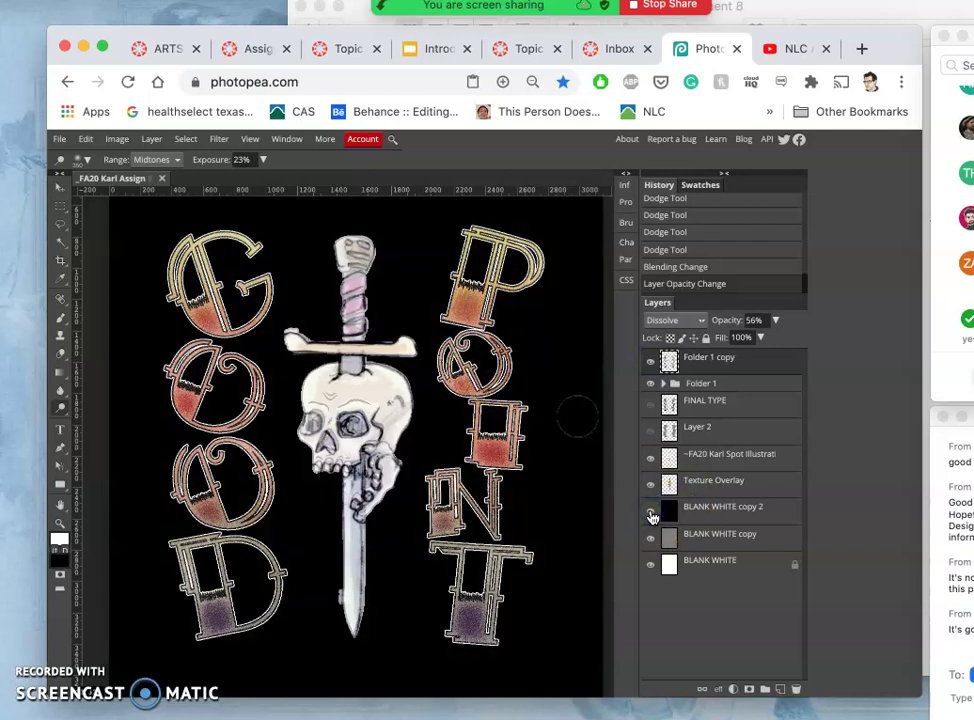
left_click(651, 538)
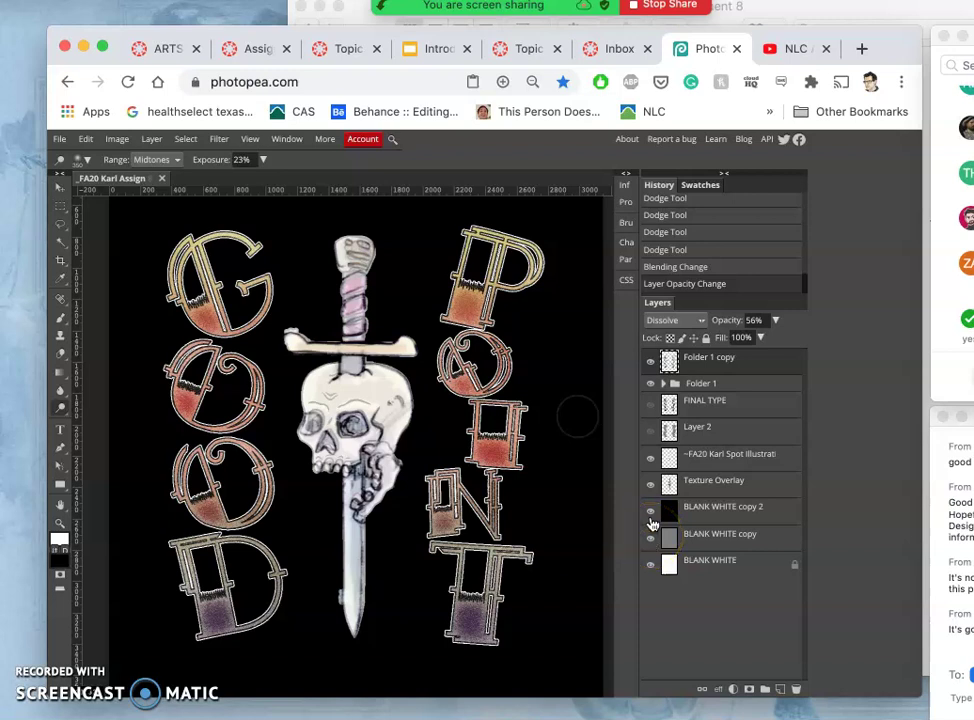
left_click(651, 517)
left_click(651, 516)
mouse_move(510, 530)
left_mouse_down()
mouse_move(528, 577)
mouse_move(571, 582)
left_mouse_up()
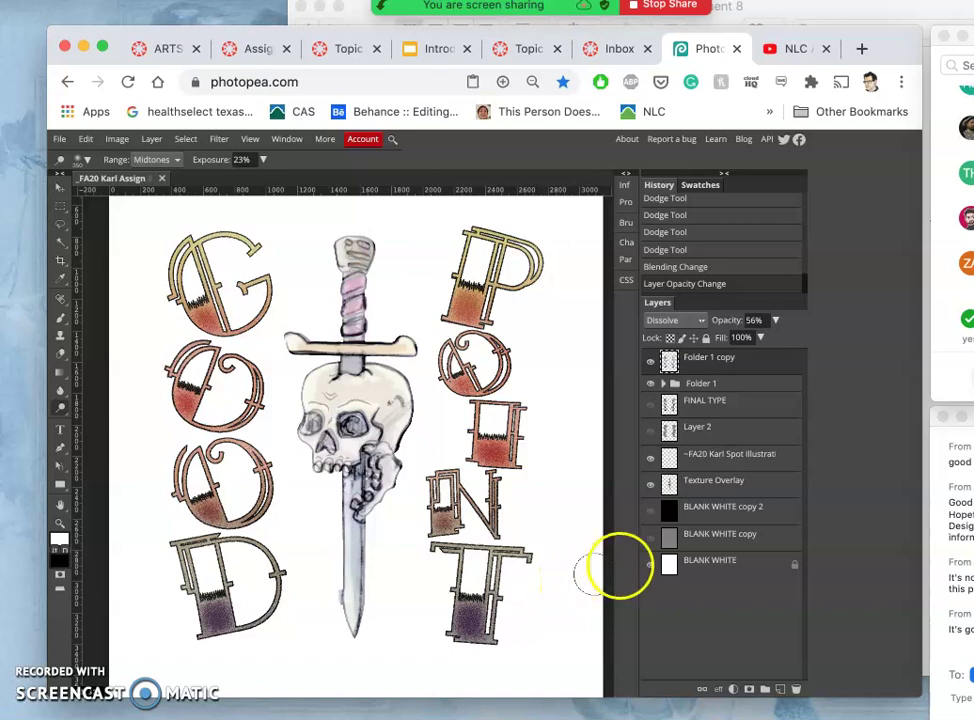
left_click(652, 542)
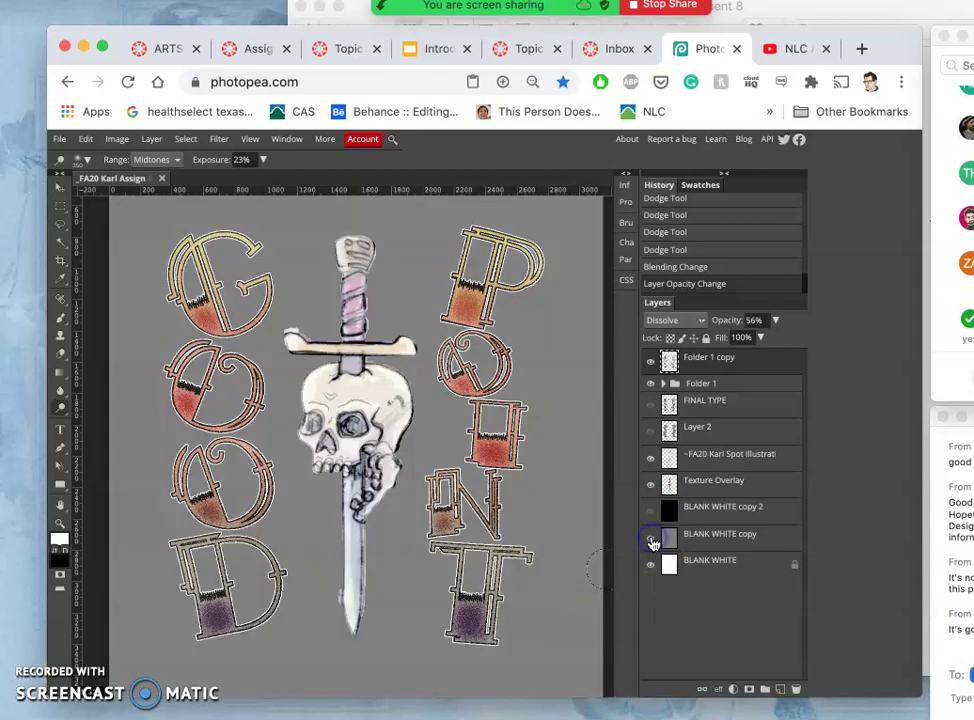
left_click(650, 511)
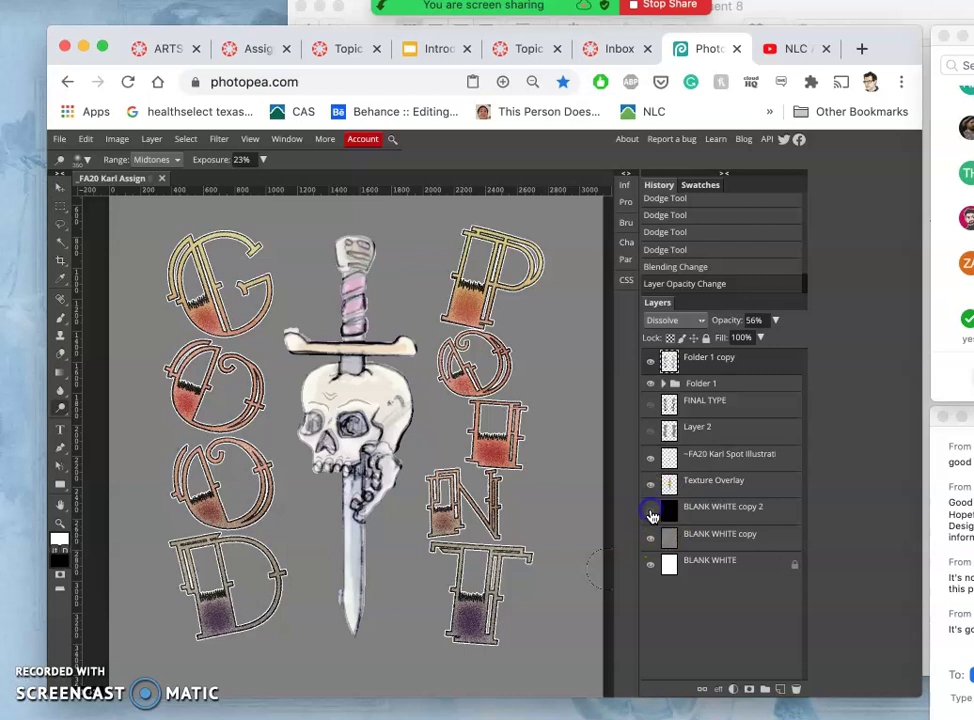
left_click(650, 539)
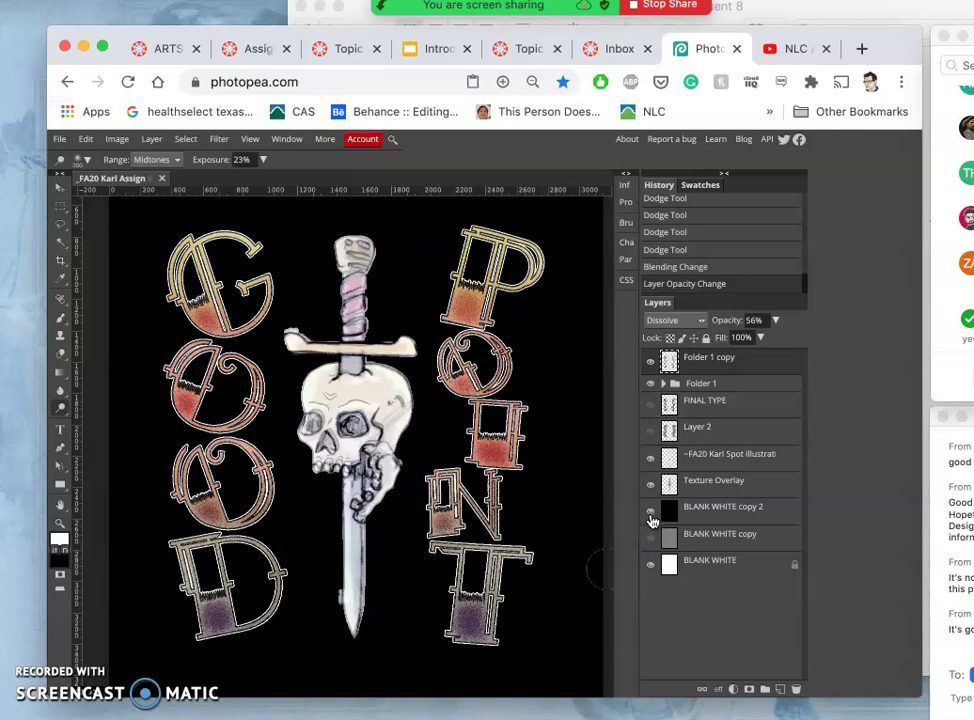
left_click(650, 512)
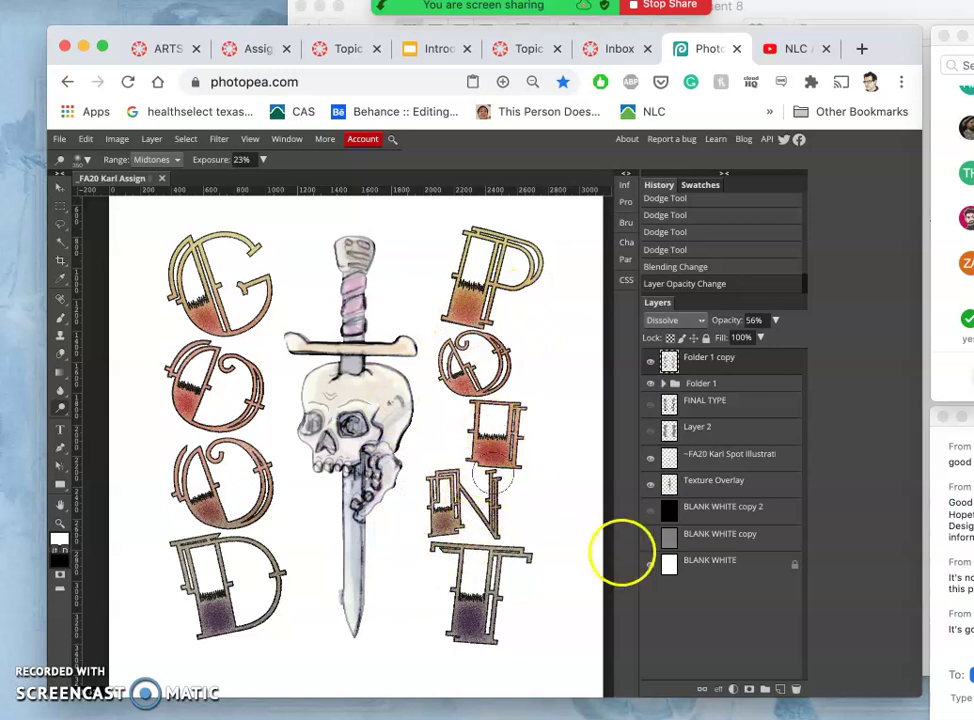
left_click(650, 539)
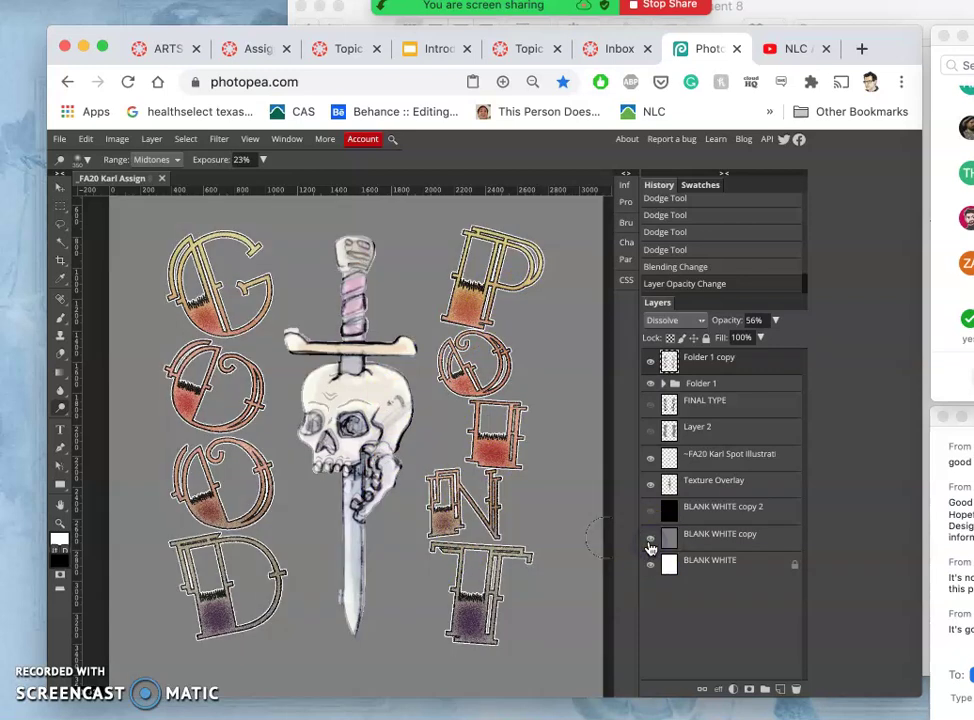
left_click(650, 540)
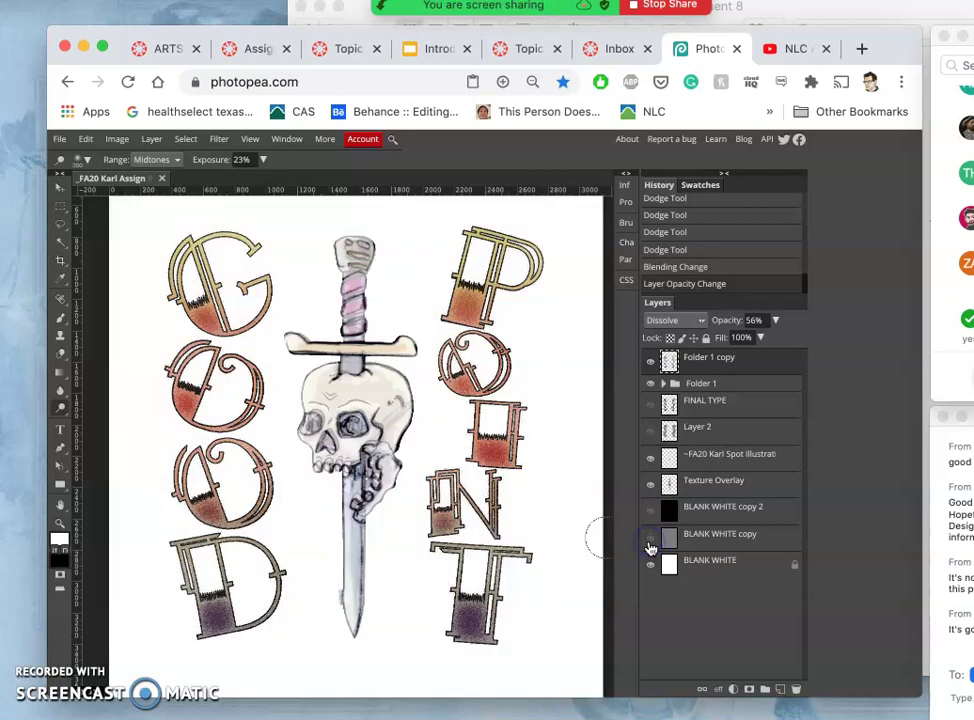
- Show Folder 1 copy, dodge the P lighter, and give the lettering a Multiply drop shadow at 57% opacity
left_click(650, 362)
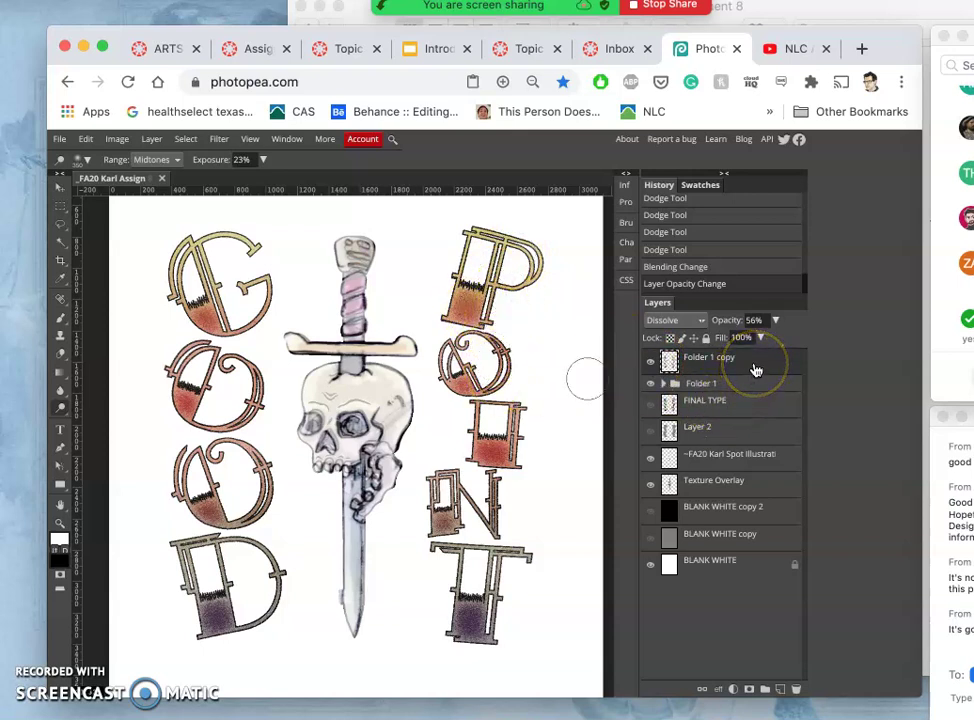
mouse_move(591, 309)
left_mouse_down()
mouse_move(542, 278)
mouse_move(523, 303)
mouse_move(525, 322)
mouse_move(492, 313)
mouse_move(505, 297)
mouse_move(502, 312)
mouse_move(630, 322)
left_mouse_up()
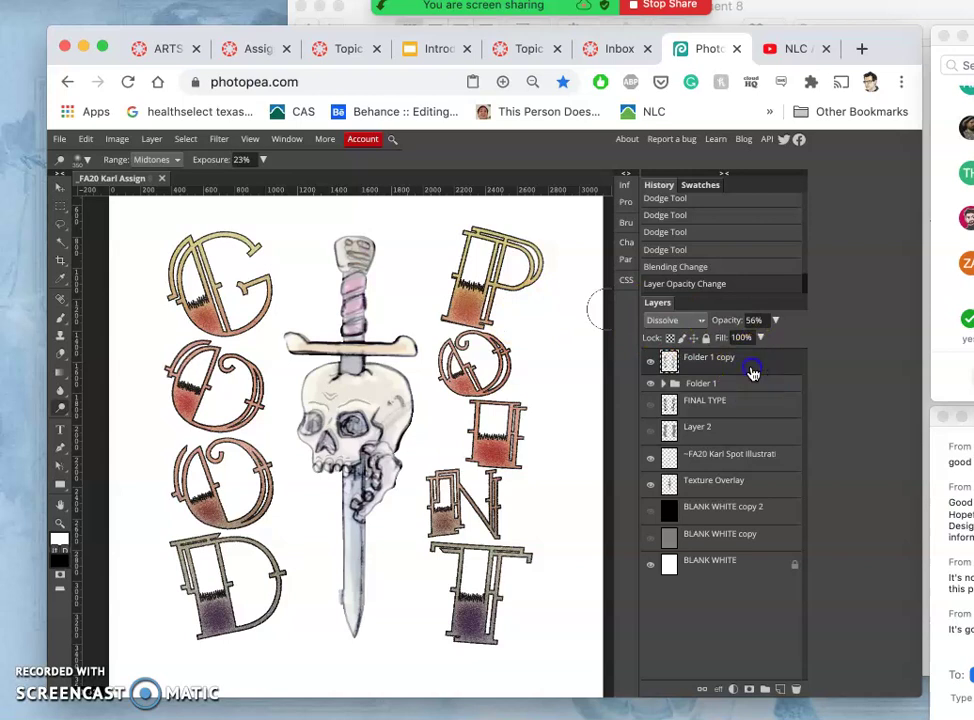
double_click(753, 368)
left_click_drag(613, 234, 669, 219)
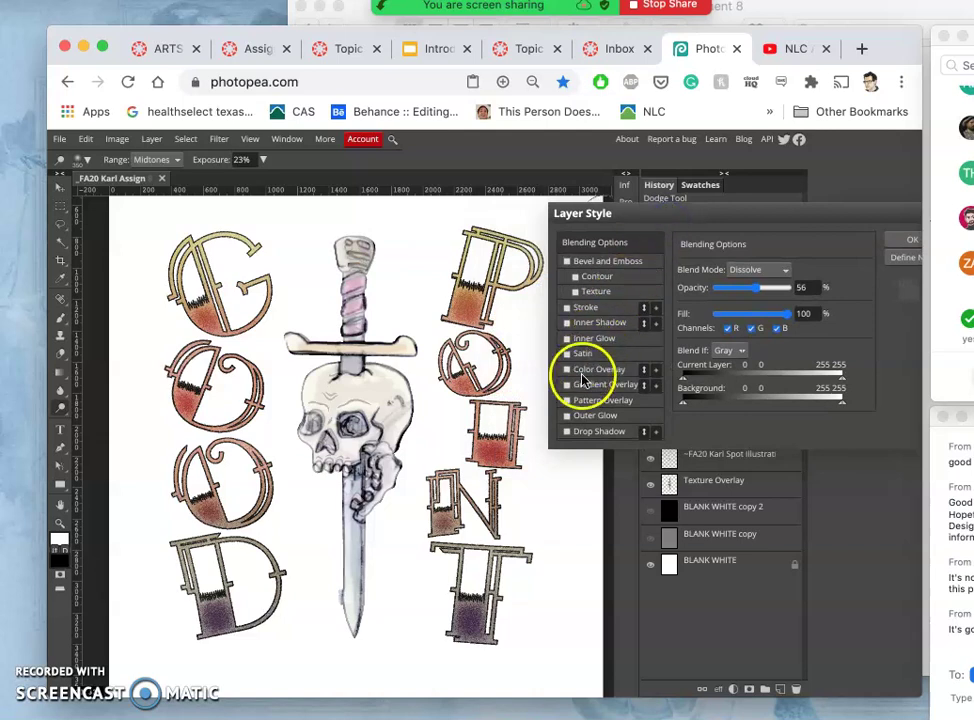
left_click(567, 433)
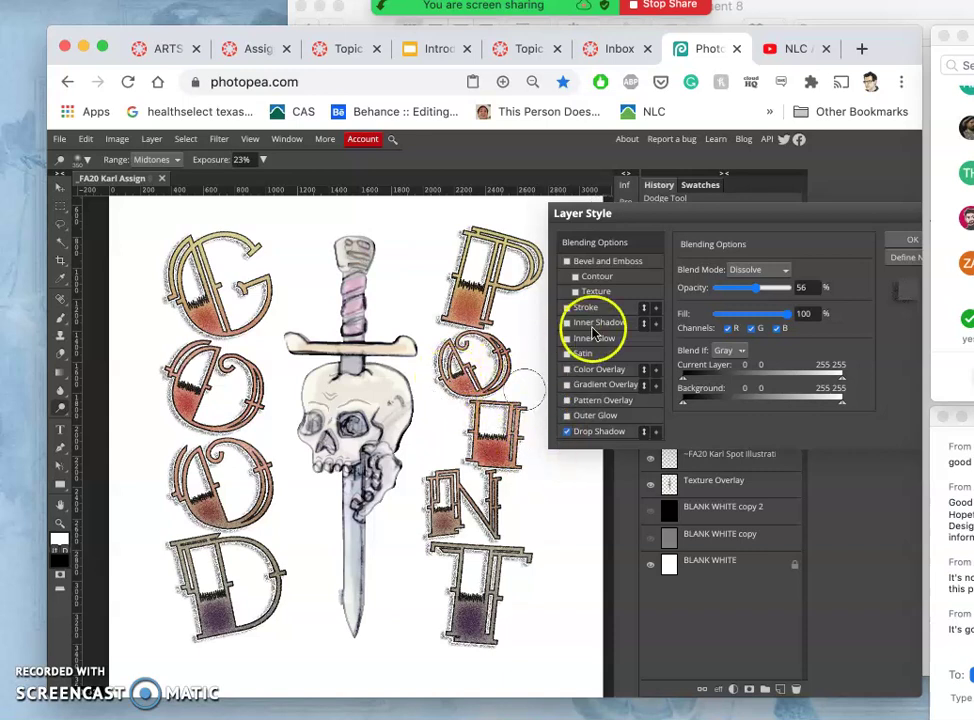
left_click(590, 435)
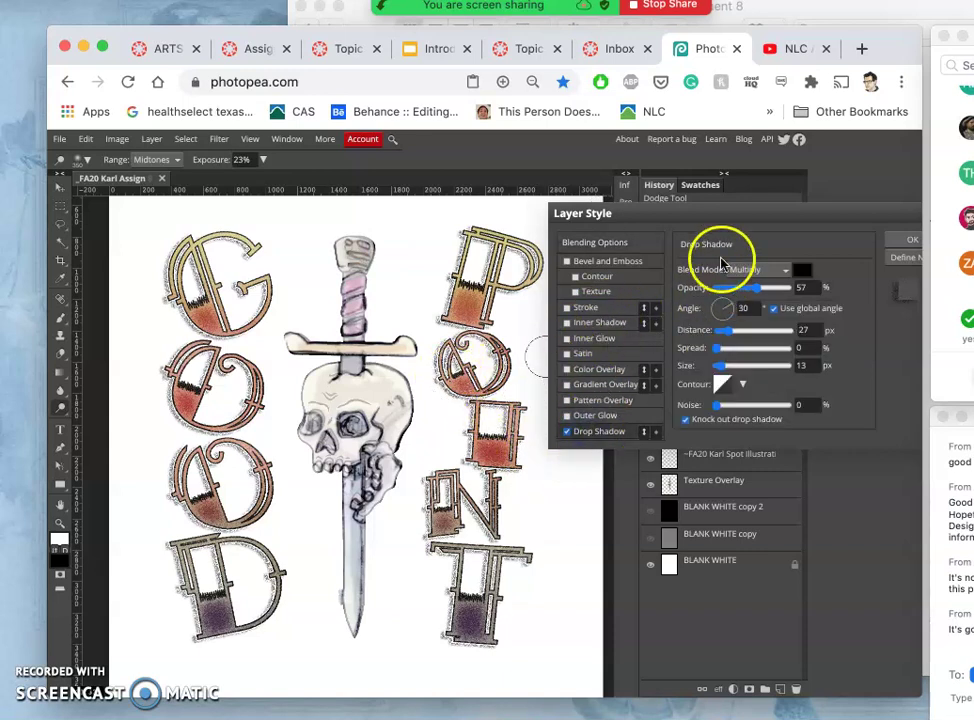
left_click_drag(713, 330, 656, 598)
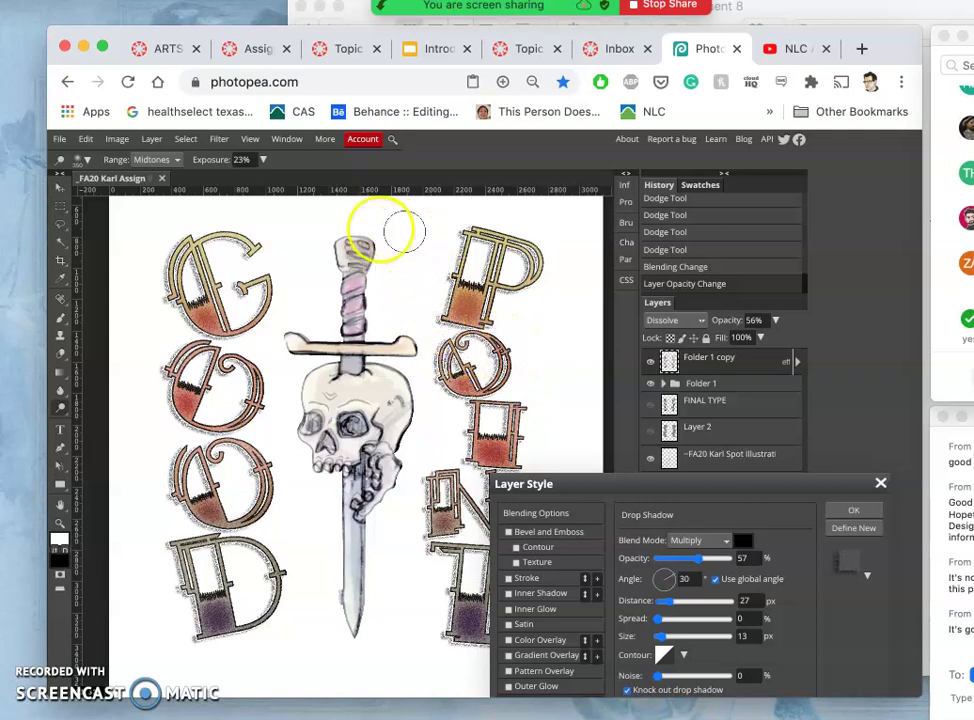
left_click(60, 188)
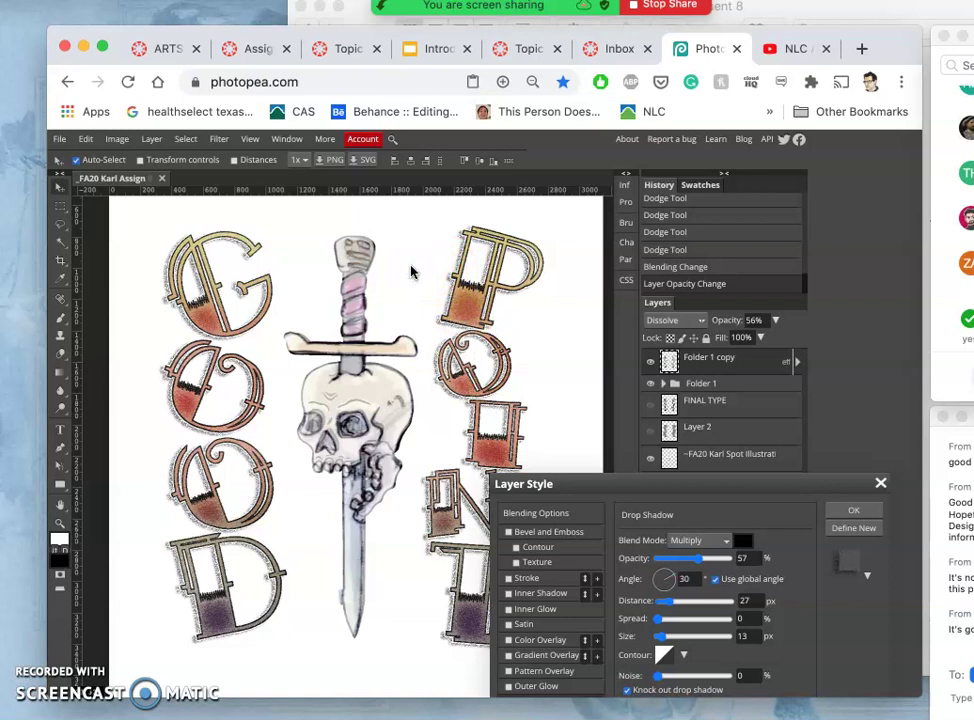
- Zoom in on the letter G and centre it to inspect the drop shadow's edges
left_click(58, 523)
left_click(259, 400, "alt")
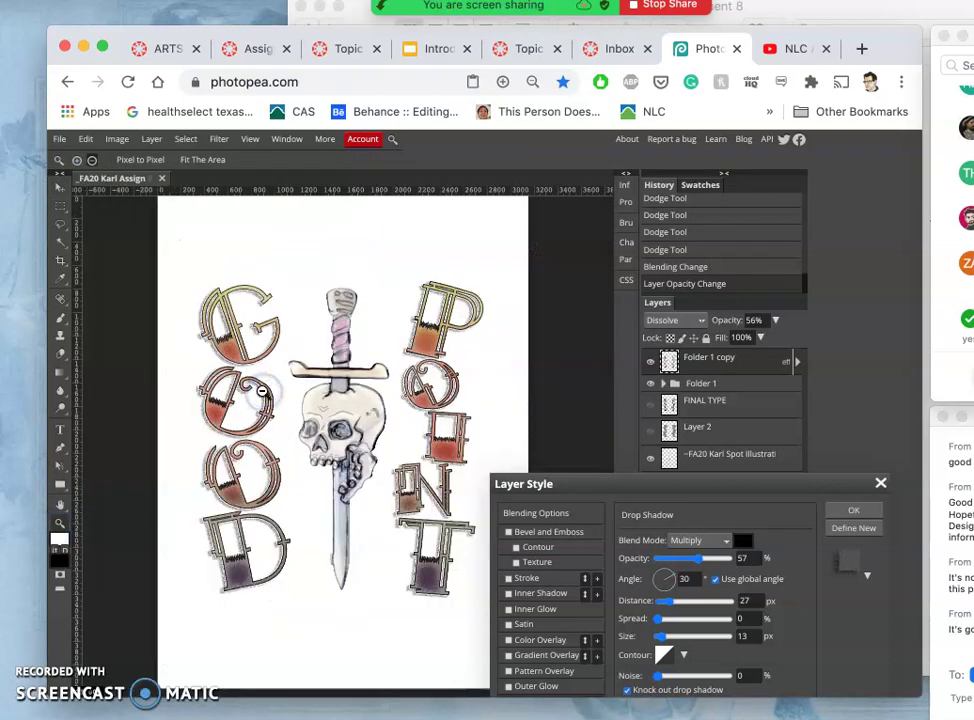
left_click(78, 161)
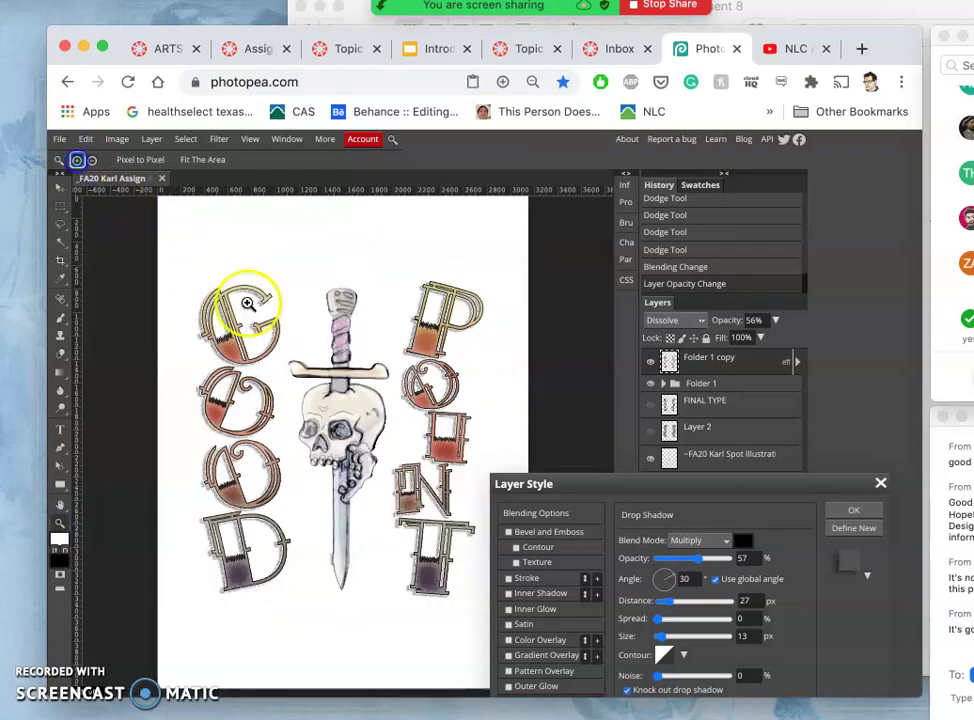
left_click(271, 370)
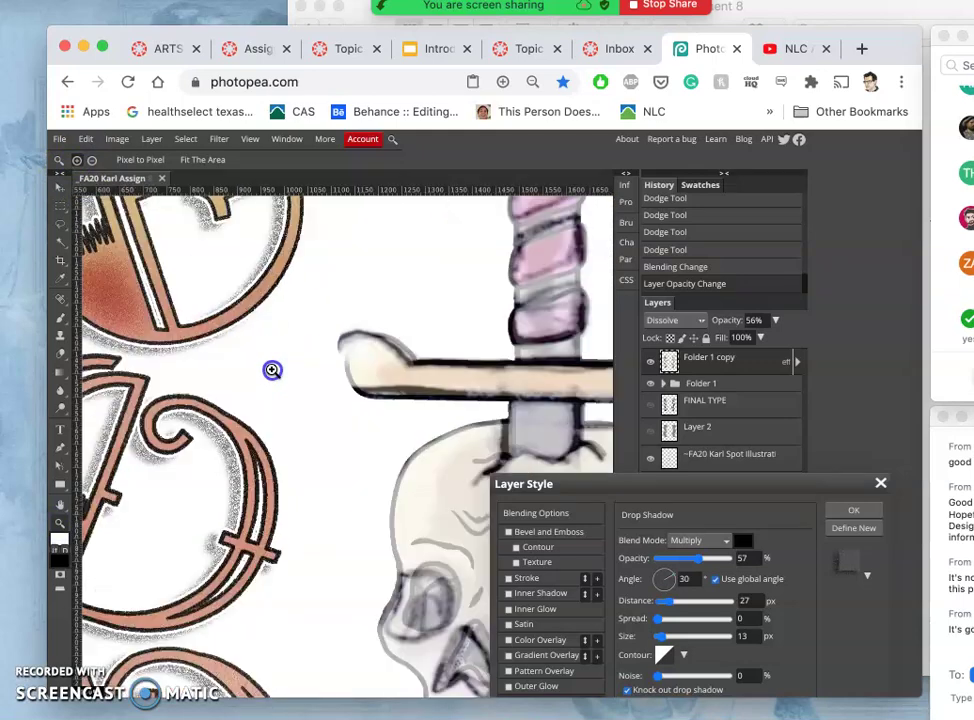
left_click_drag(196, 304, 352, 524)
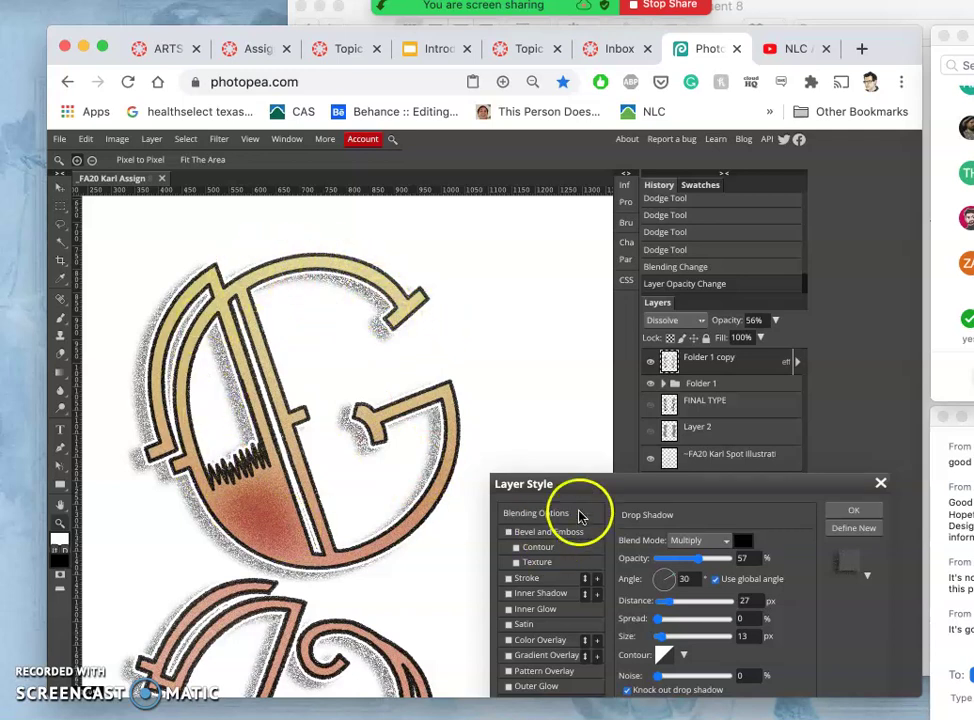
left_click_drag(626, 483, 624, 315)
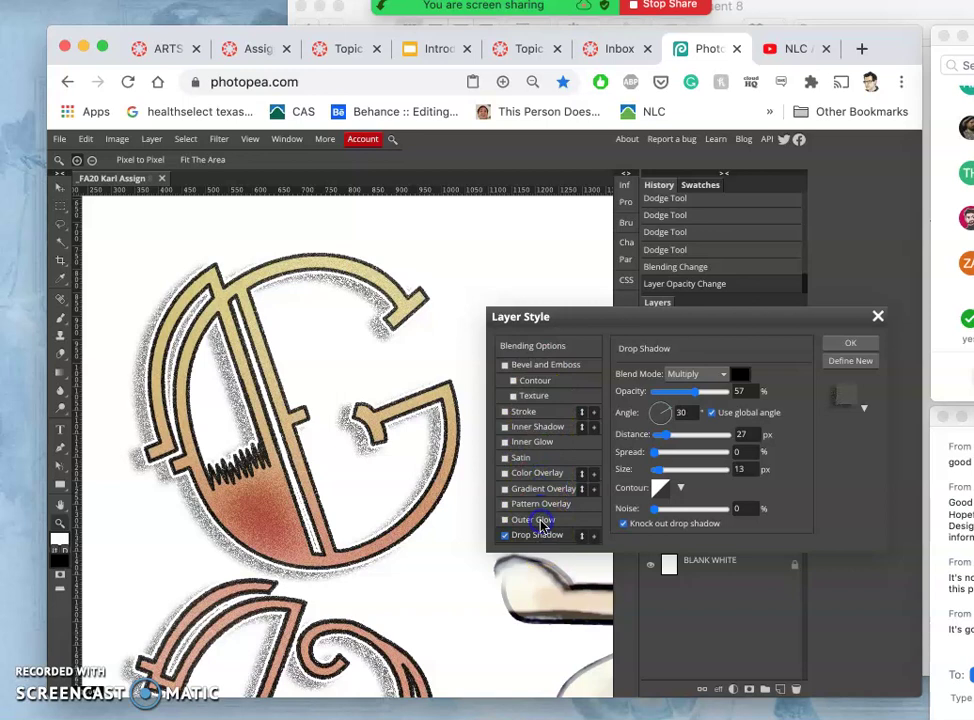
left_click(582, 537)
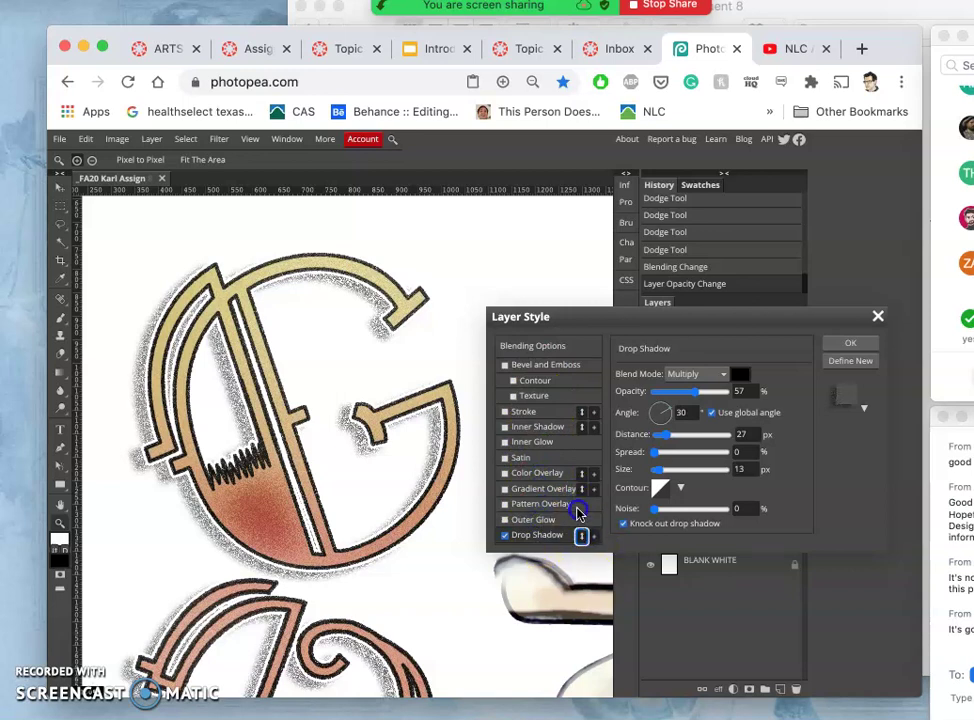
left_click(580, 537)
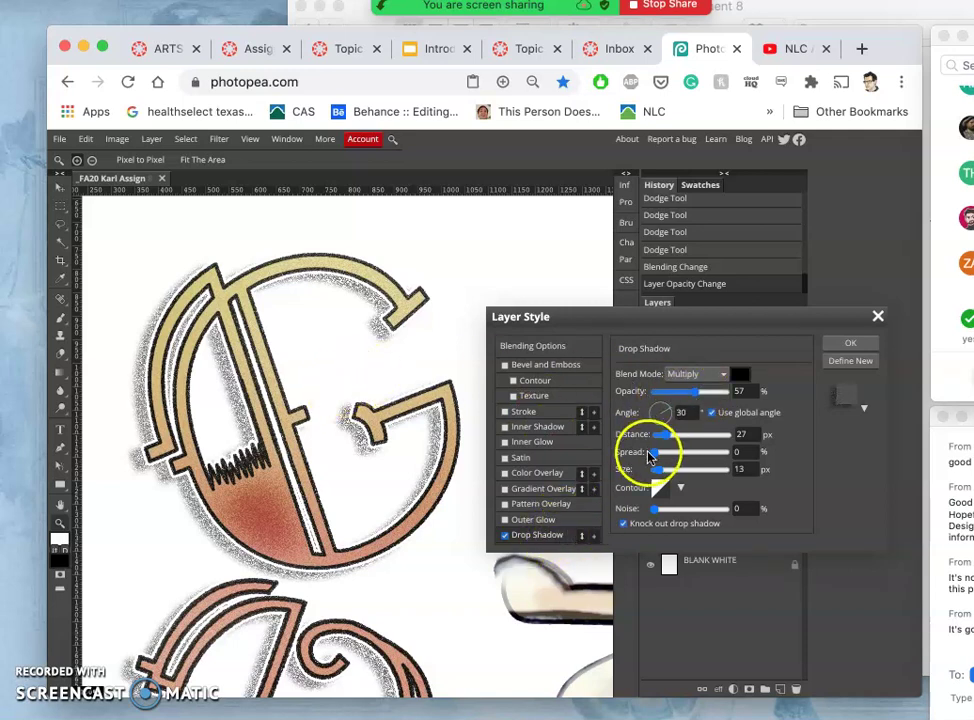
- Add heavy noise (86%) to the drop shadow for a grainy look
left_click(680, 510)
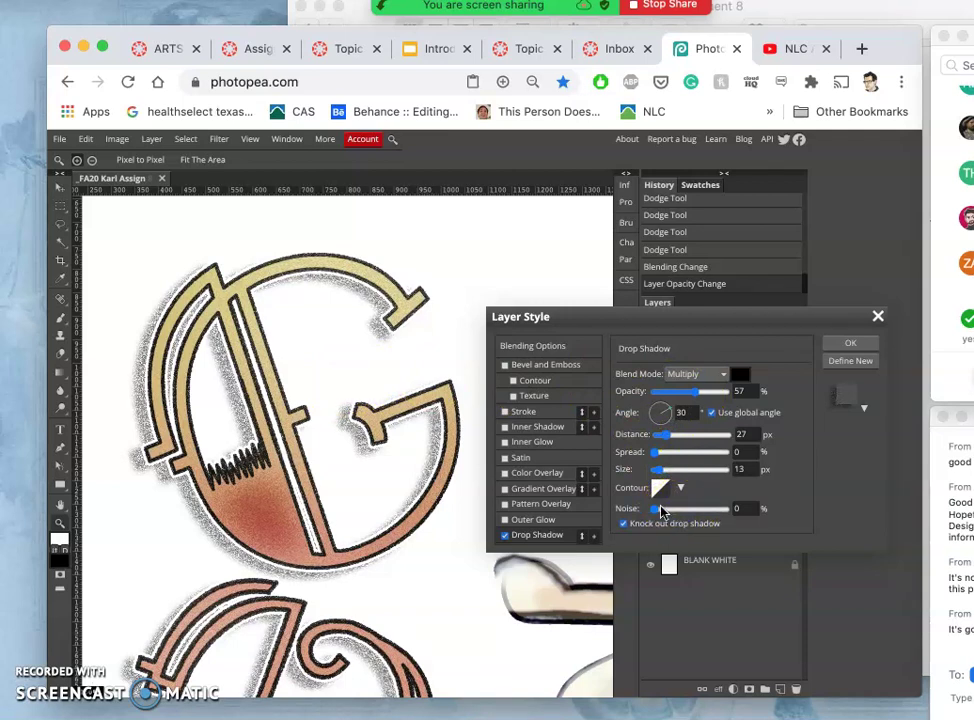
left_click_drag(660, 511, 657, 512)
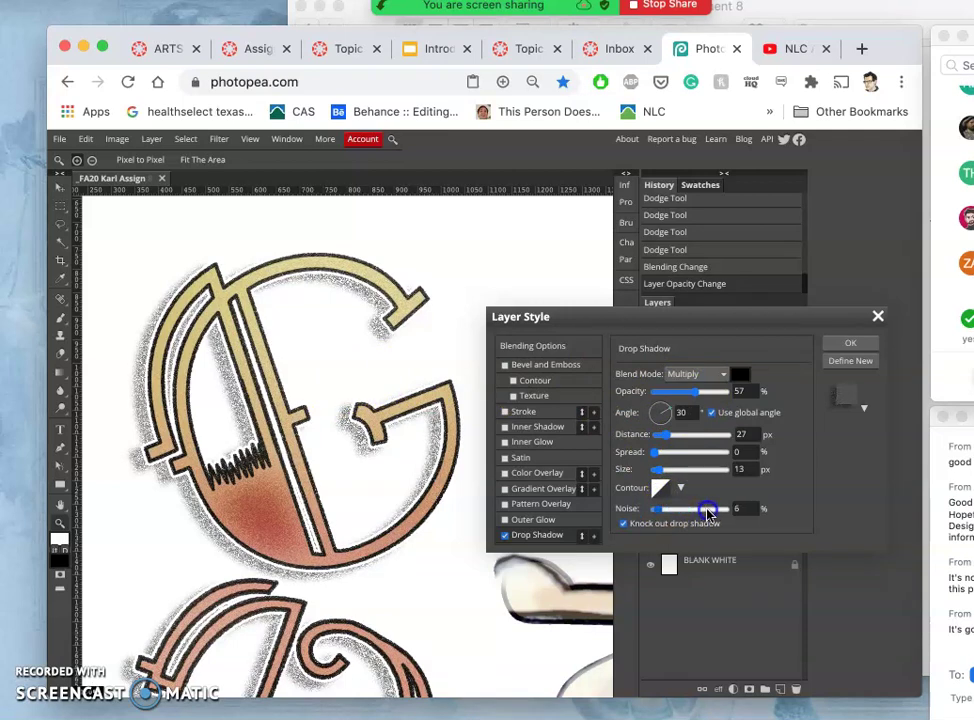
left_click_drag(708, 511, 713, 512)
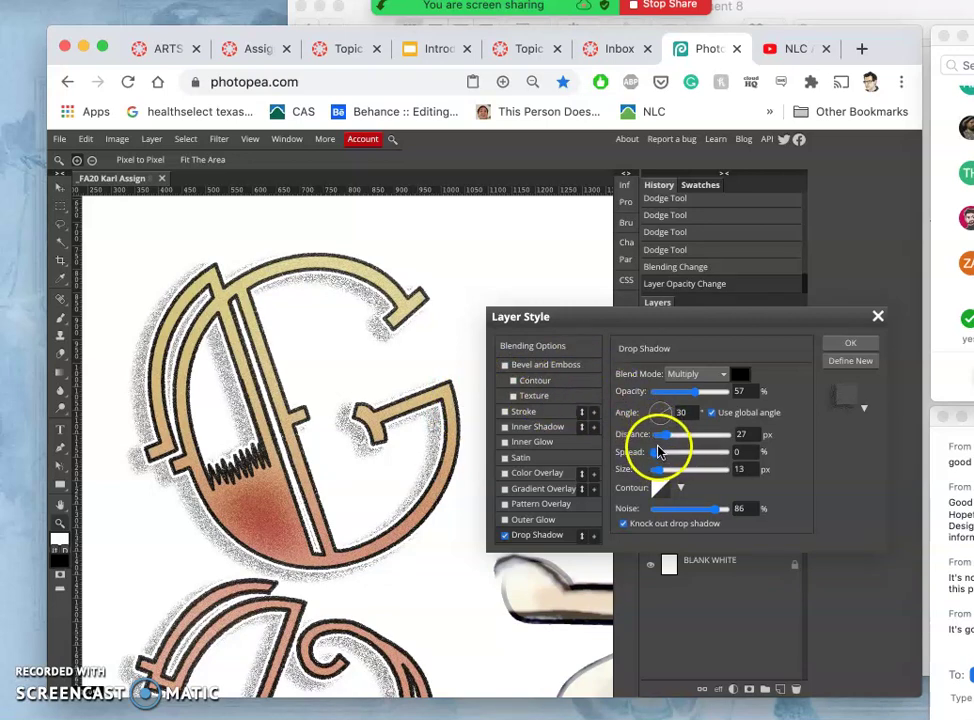
- Set the drop shadow spread to 2% and its size to 44 px
left_click(669, 456)
left_click(655, 454)
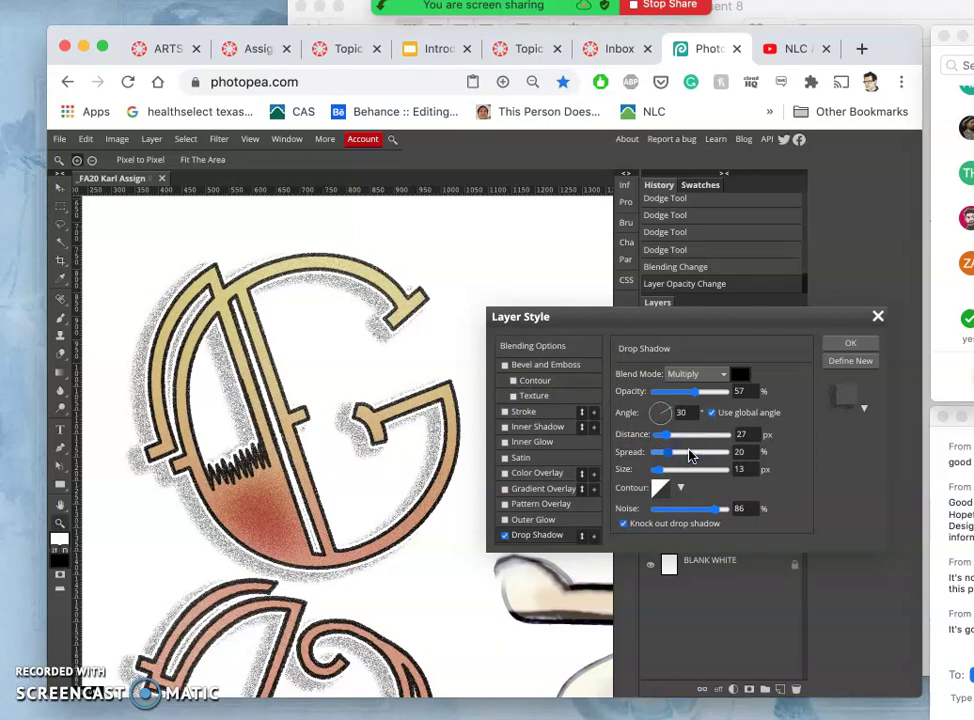
left_click(690, 456)
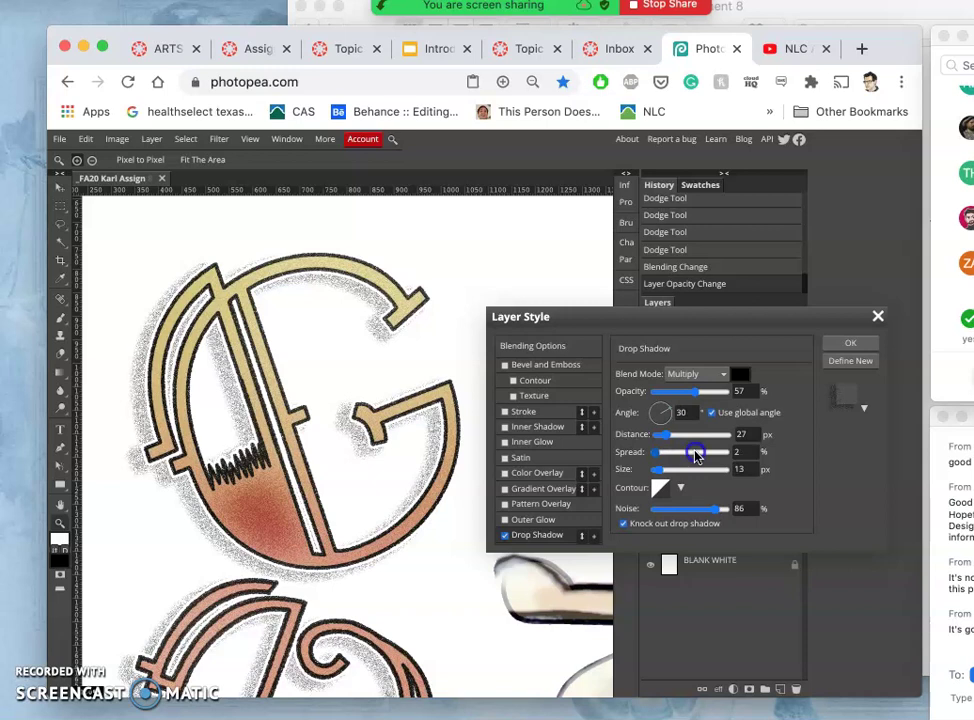
mouse_move(739, 455)
left_mouse_down()
mouse_move(213, 391)
mouse_move(174, 322)
mouse_move(539, 474)
mouse_move(663, 457)
mouse_move(687, 474)
mouse_move(740, 470)
left_mouse_up()
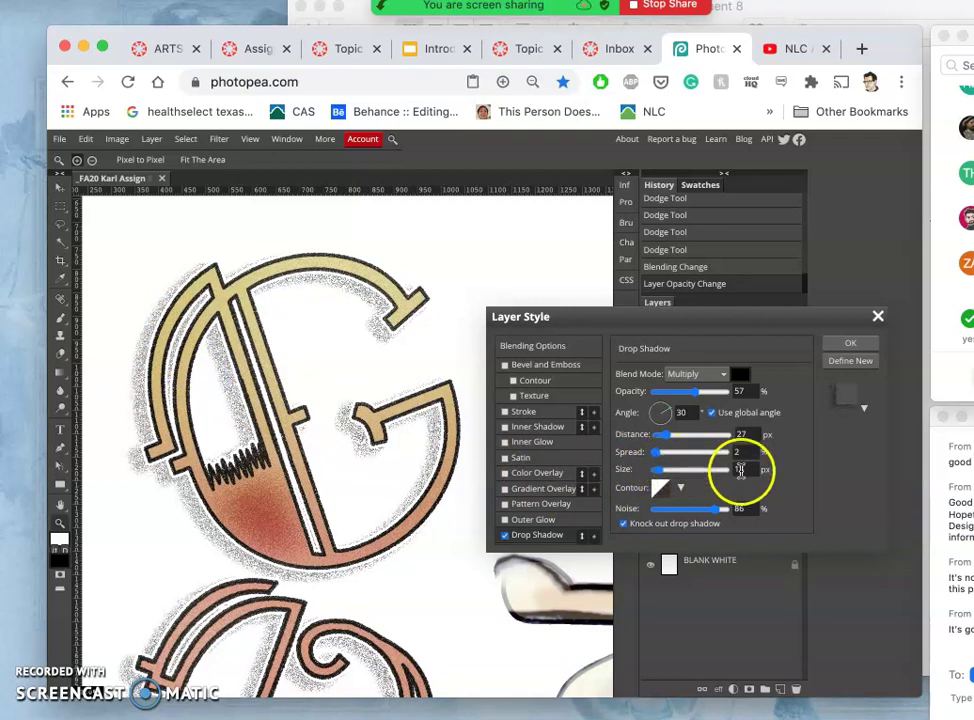
left_click(740, 470)
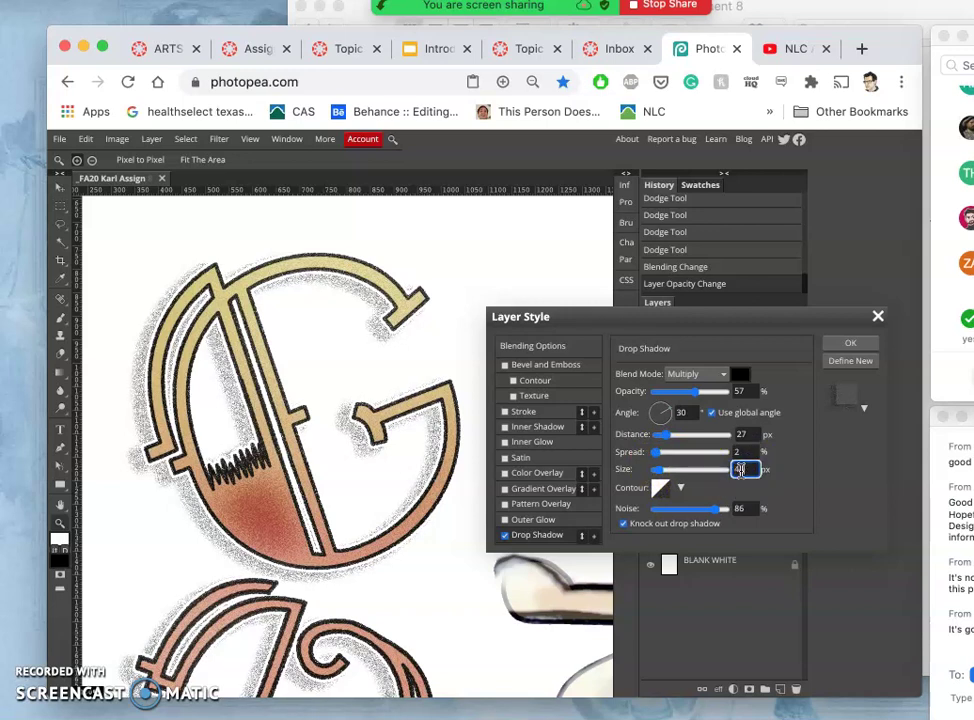
type("44")
left_click(793, 468)
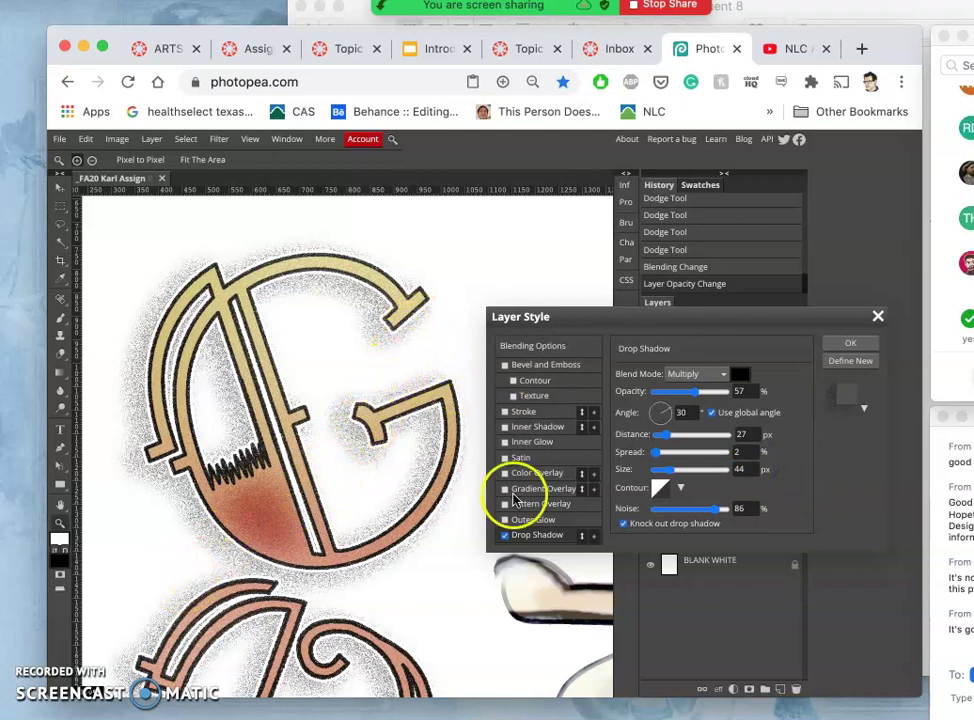
- Set the drop shadow distance to 15 px and its size to 36 px
left_click(659, 436)
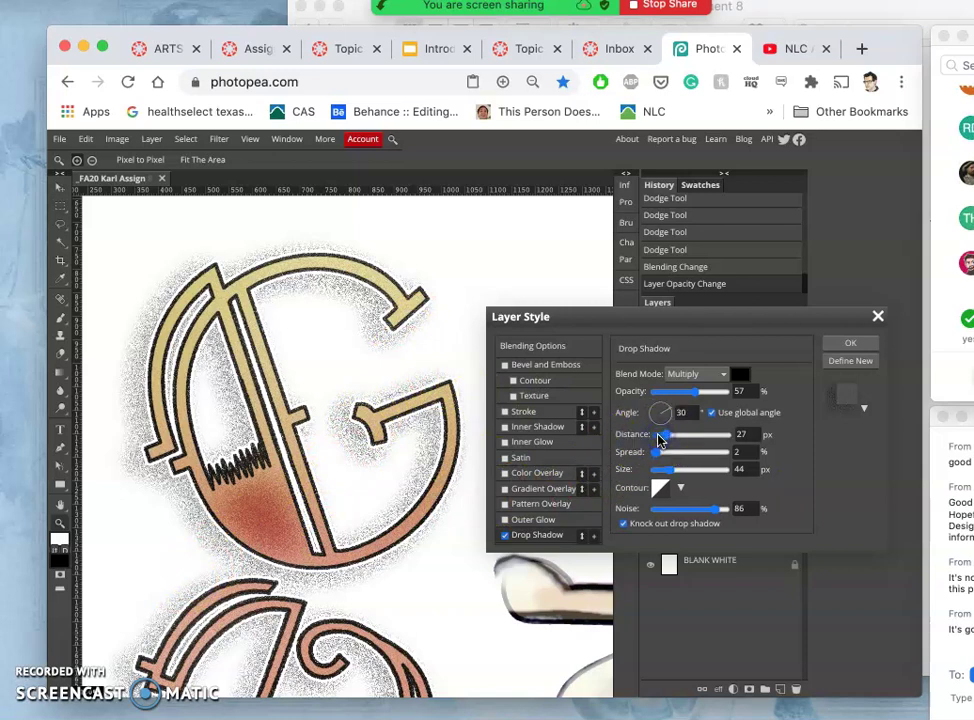
double_click(745, 434)
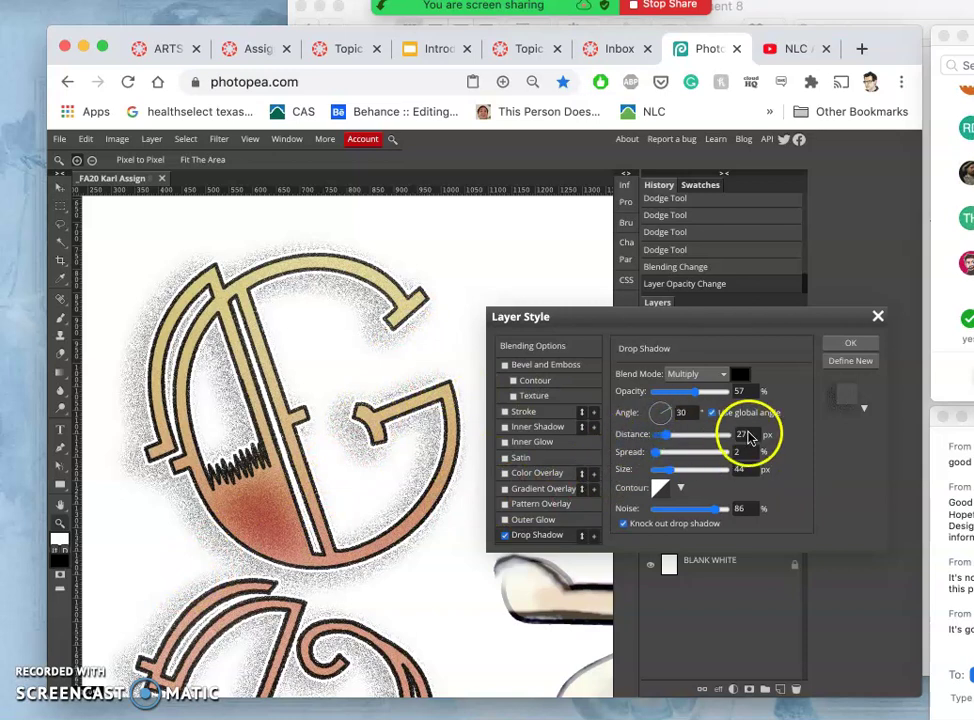
type("5")
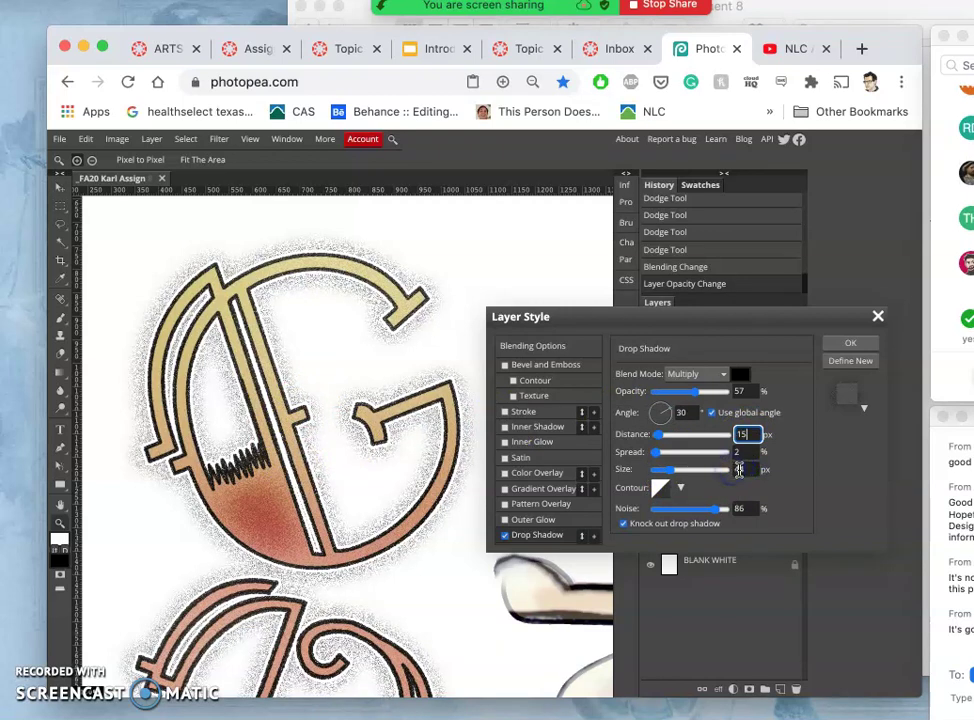
left_click(744, 469)
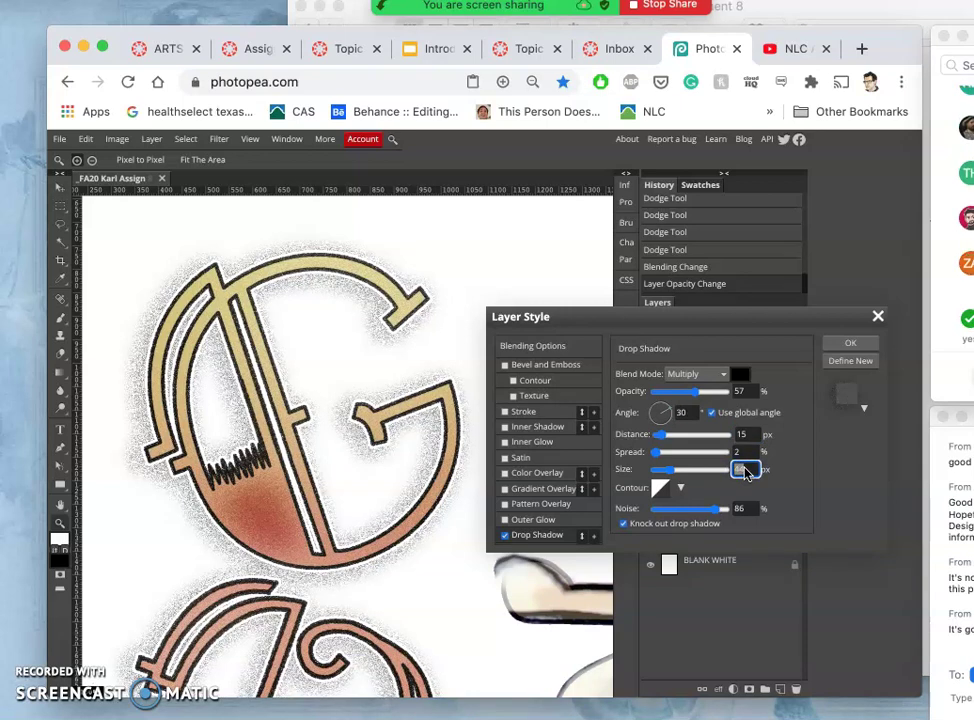
type("36")
left_click(800, 463)
key("Return")
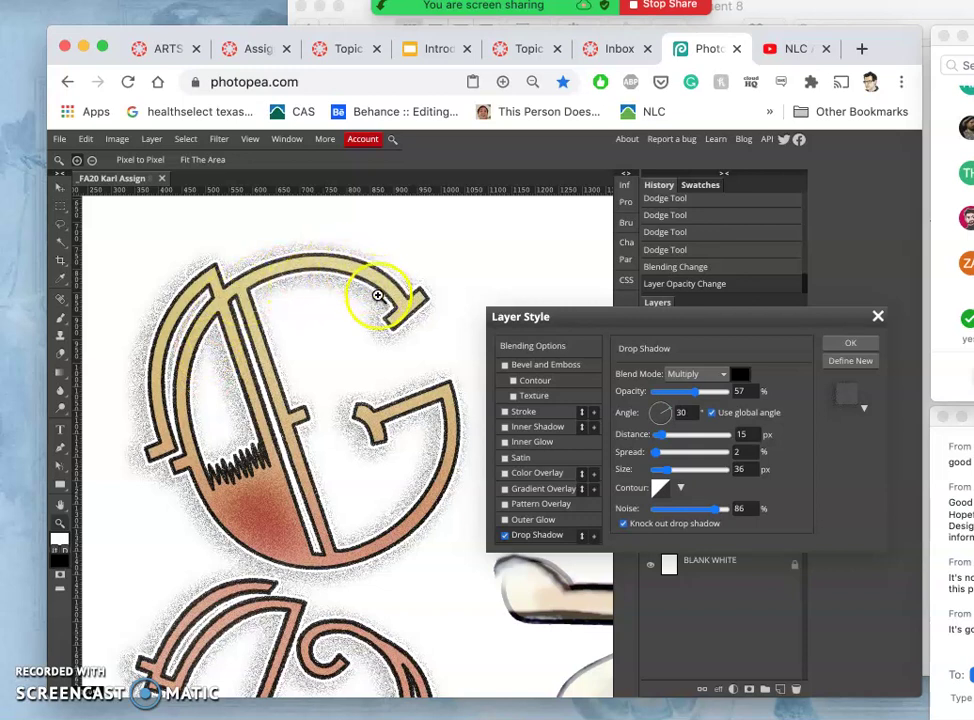
- Lower the drop shadow opacity to 49%
left_click(684, 395)
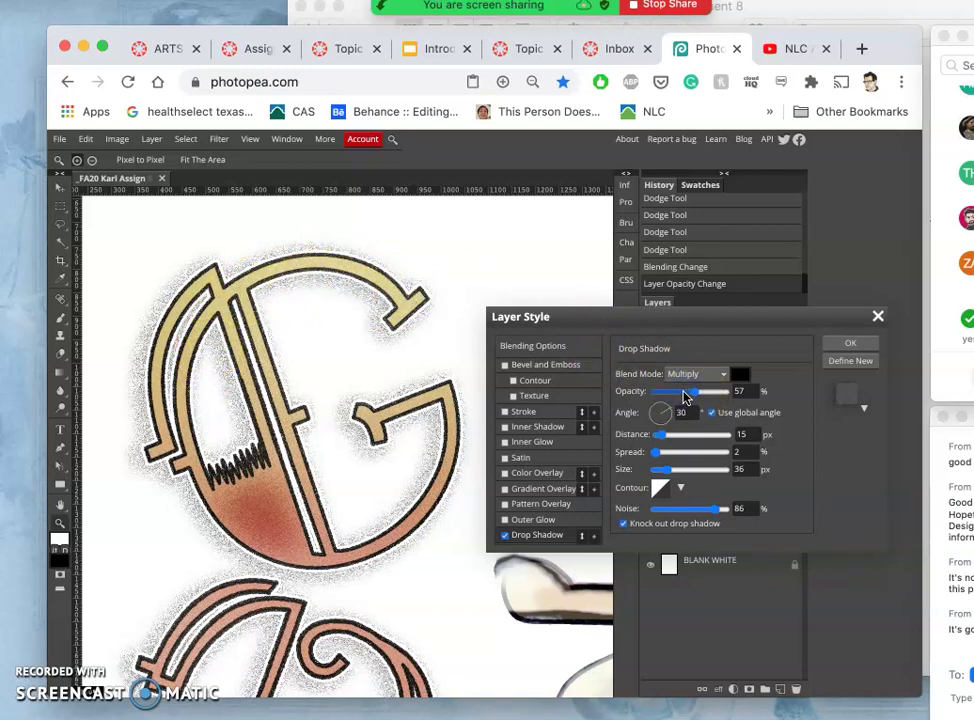
left_click_drag(694, 396, 695, 395)
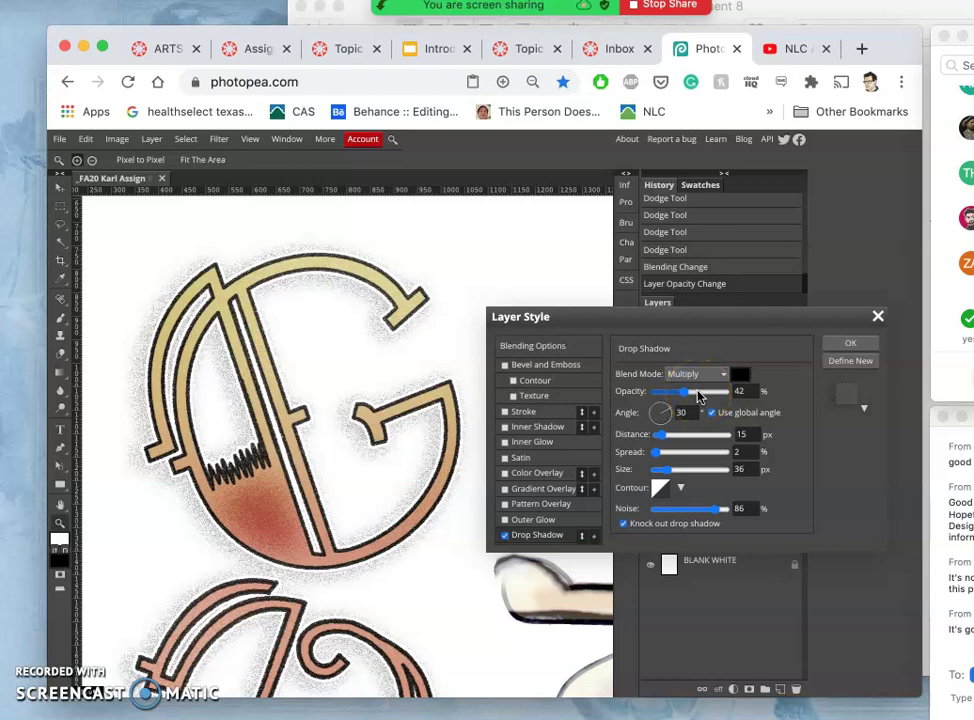
mouse_move(699, 397)
left_mouse_down()
mouse_move(713, 396)
mouse_move(680, 395)
left_mouse_up()
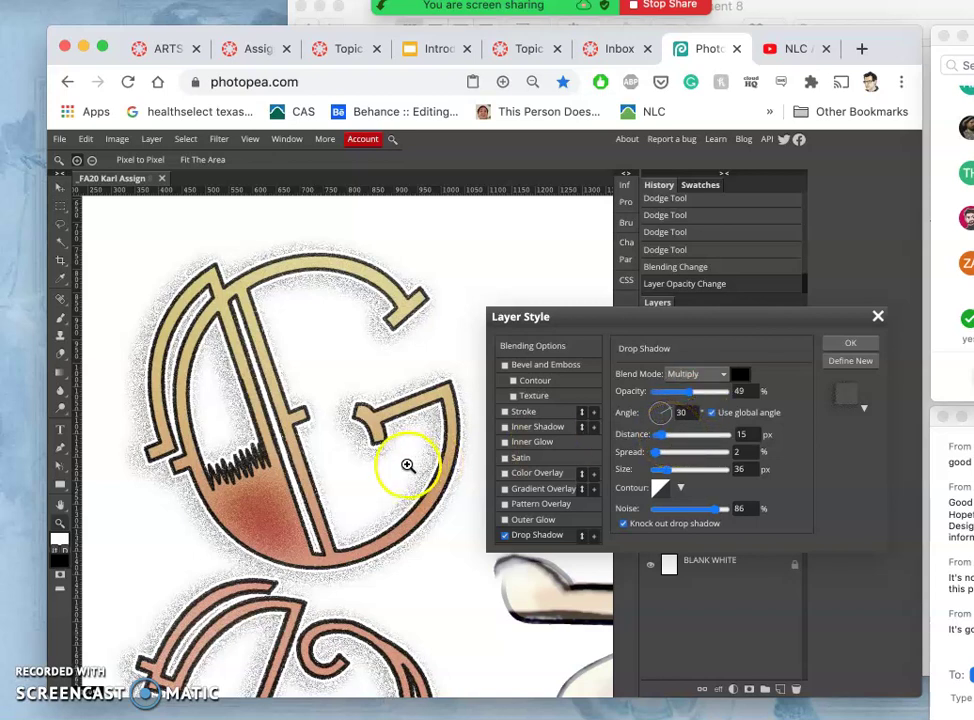
key("ctrl+minus")
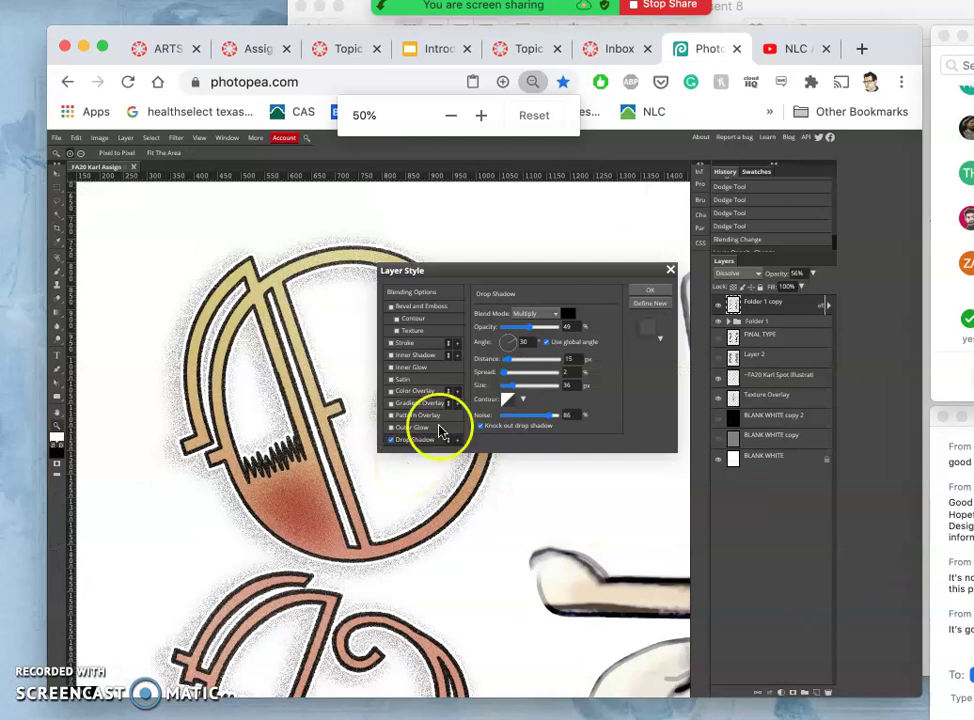
- Apply the drop shadow settings and fit the whole poster in view
left_click(645, 290)
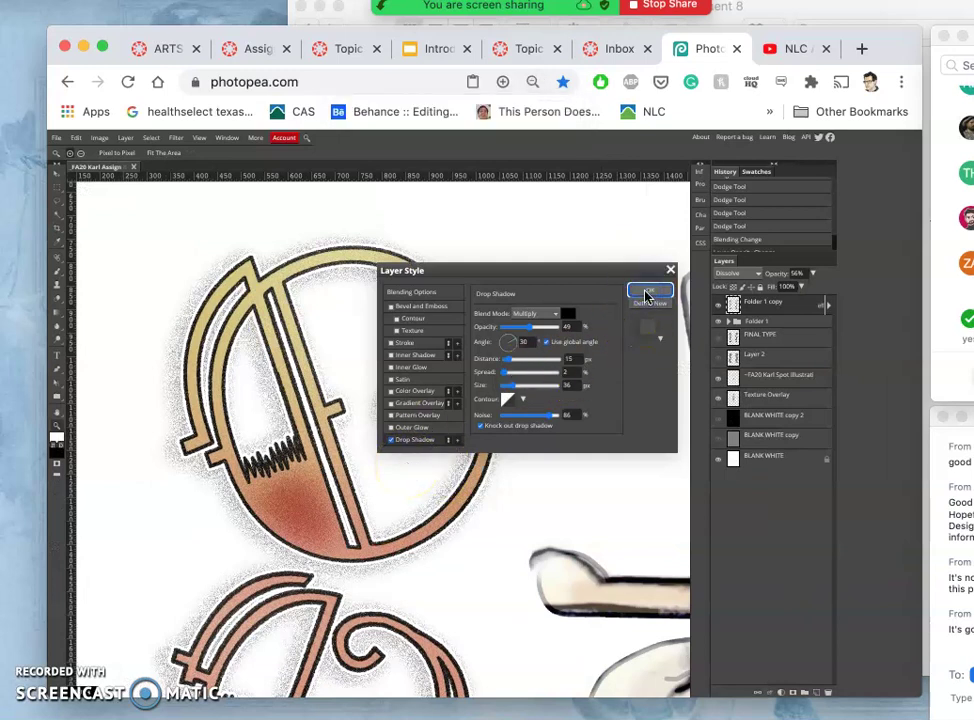
left_click(645, 290)
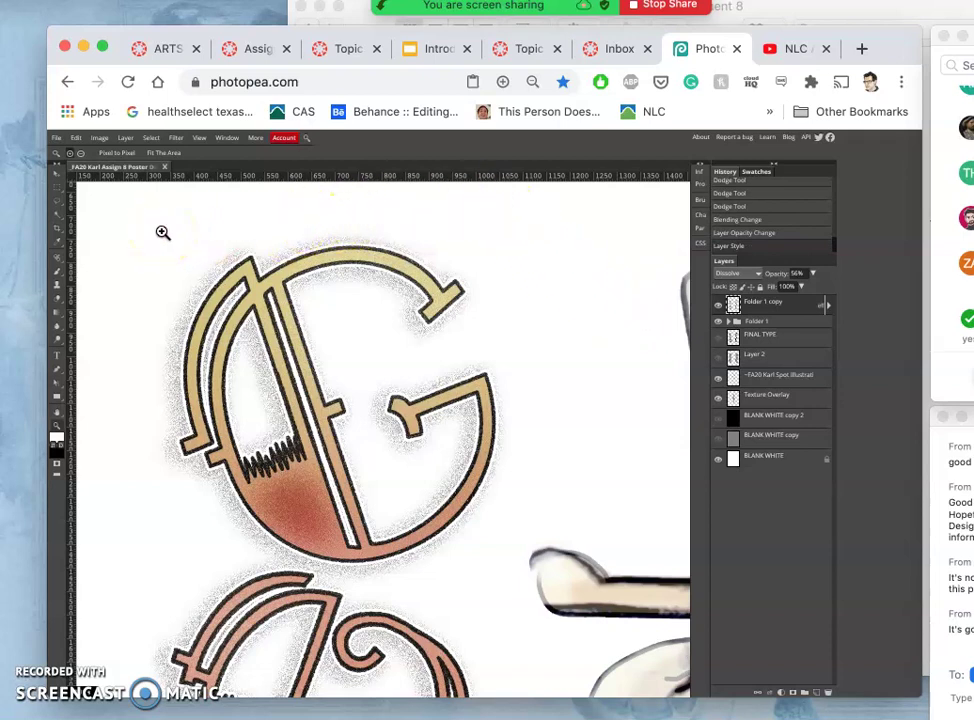
key("super+0")
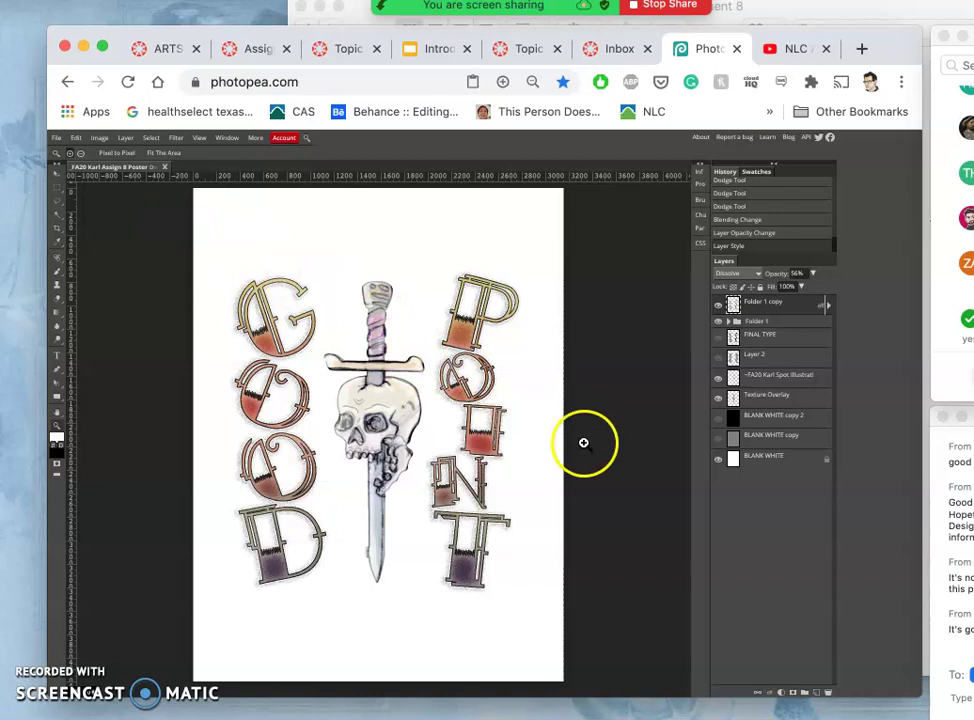
- Expand the lettering's effects and switch its drop shadow off and back on to compare
left_click_drag(761, 336, 820, 312)
left_click(826, 308)
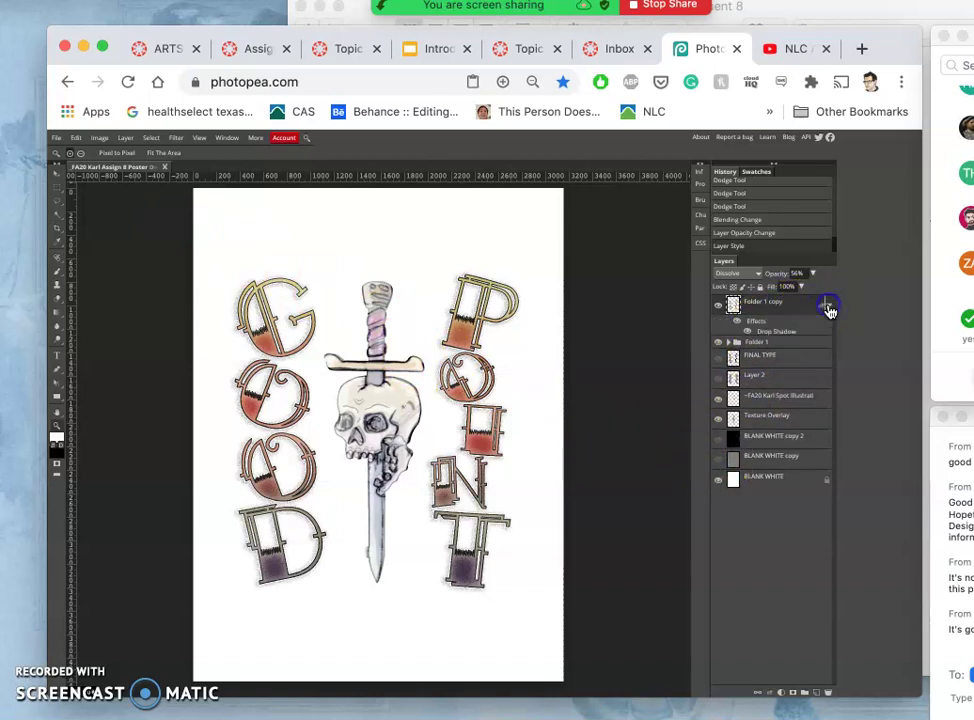
left_click_drag(750, 328, 743, 331)
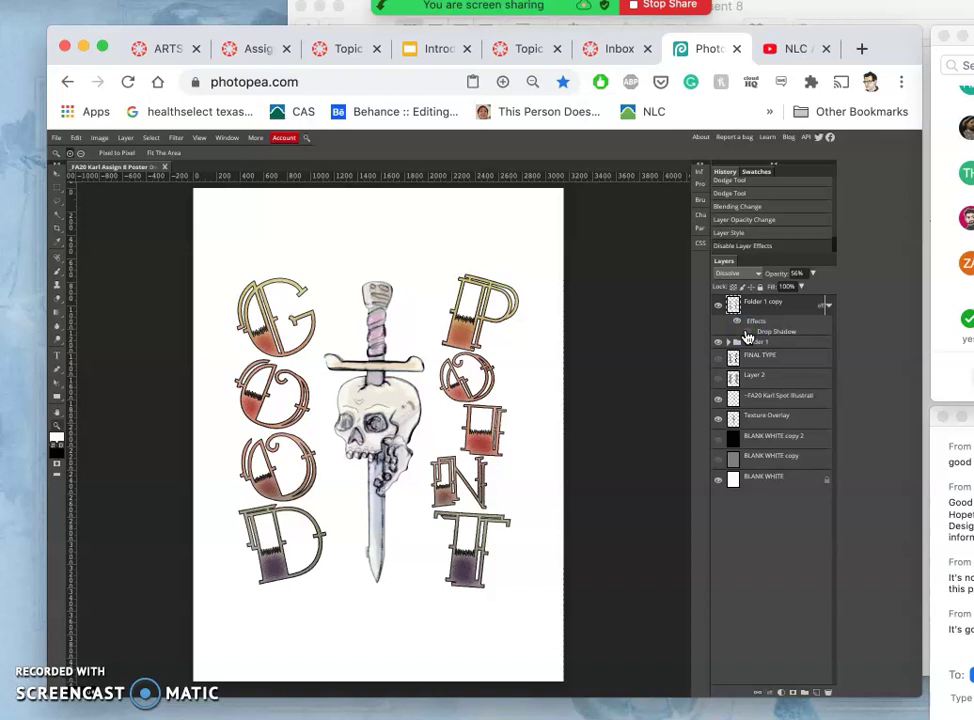
left_click(749, 332)
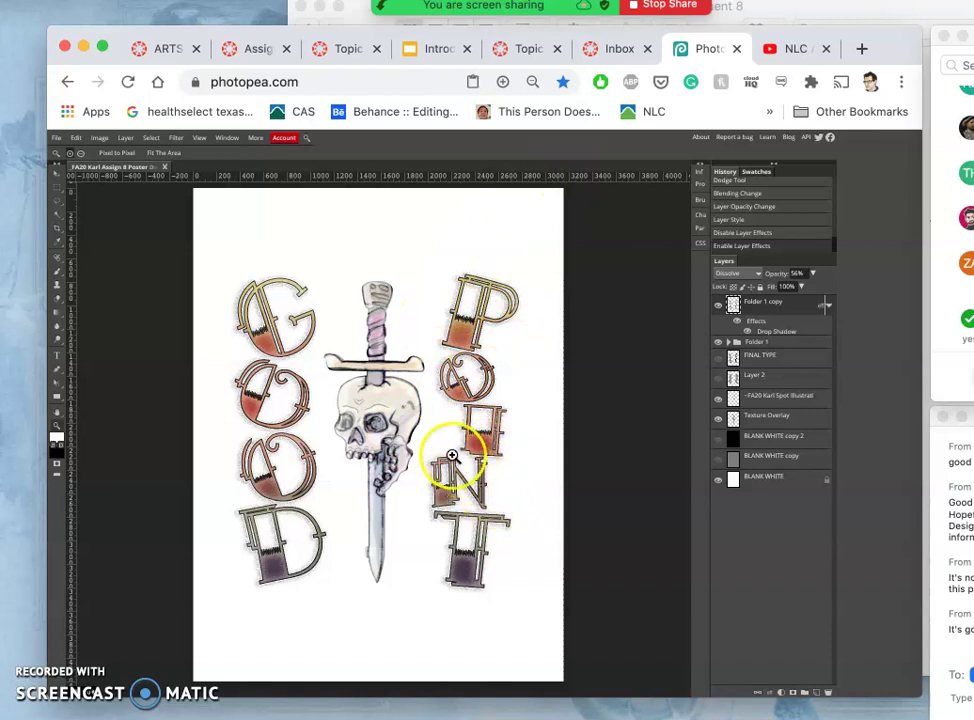
scroll(440, 448, "up", 2)
scroll(443, 453, "up", 2)
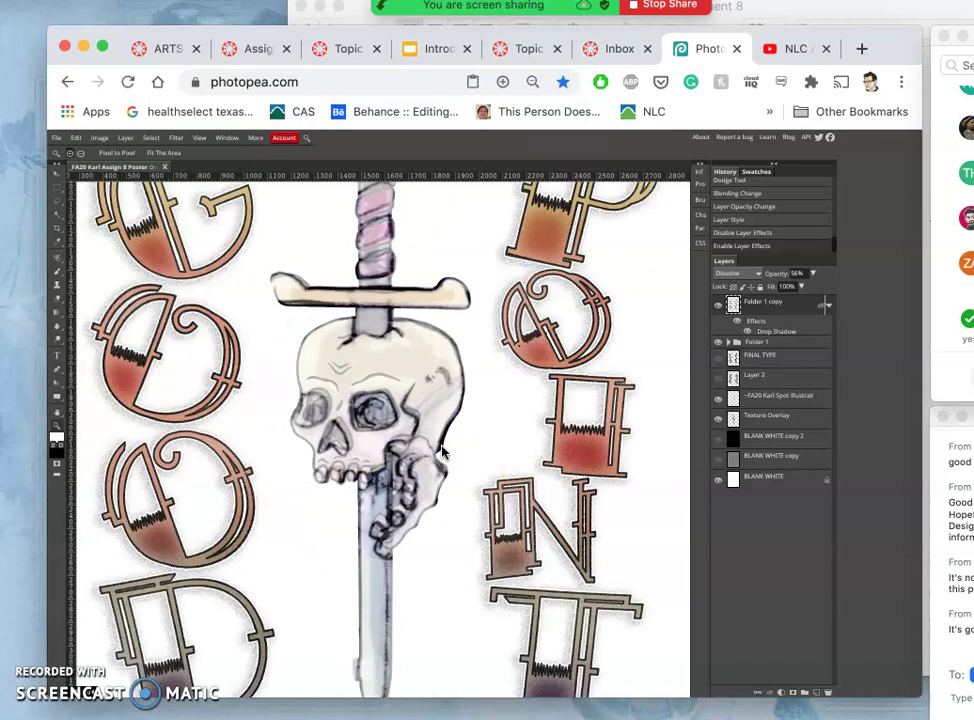
scroll(443, 453, "down", 4)
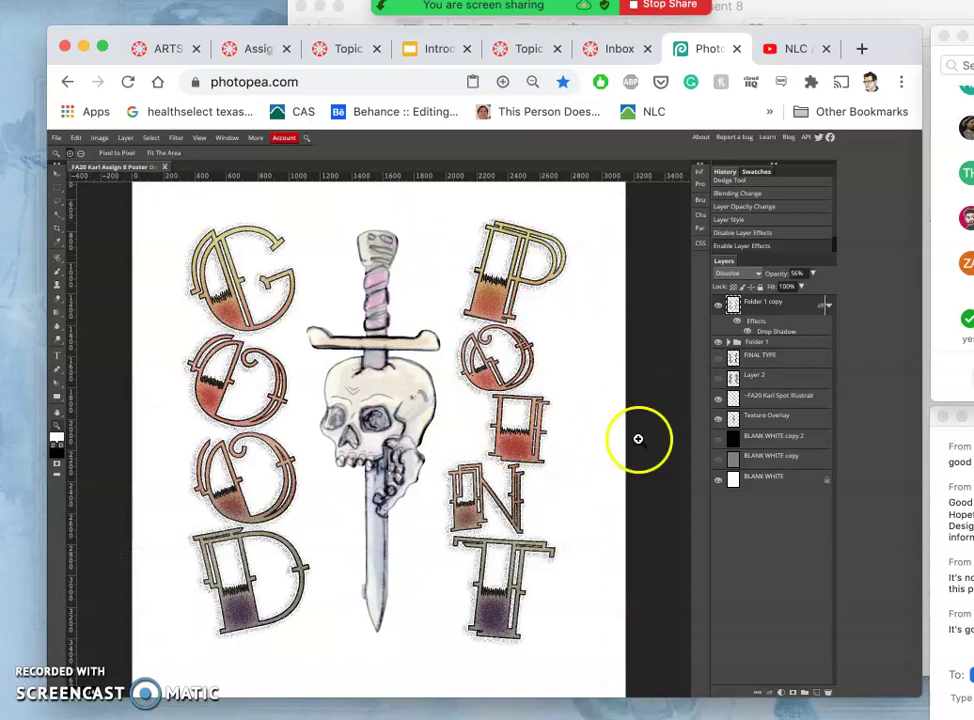
- Raise the skull-and-dagger illustration layer's opacity from 76% to 90%
left_click(763, 399)
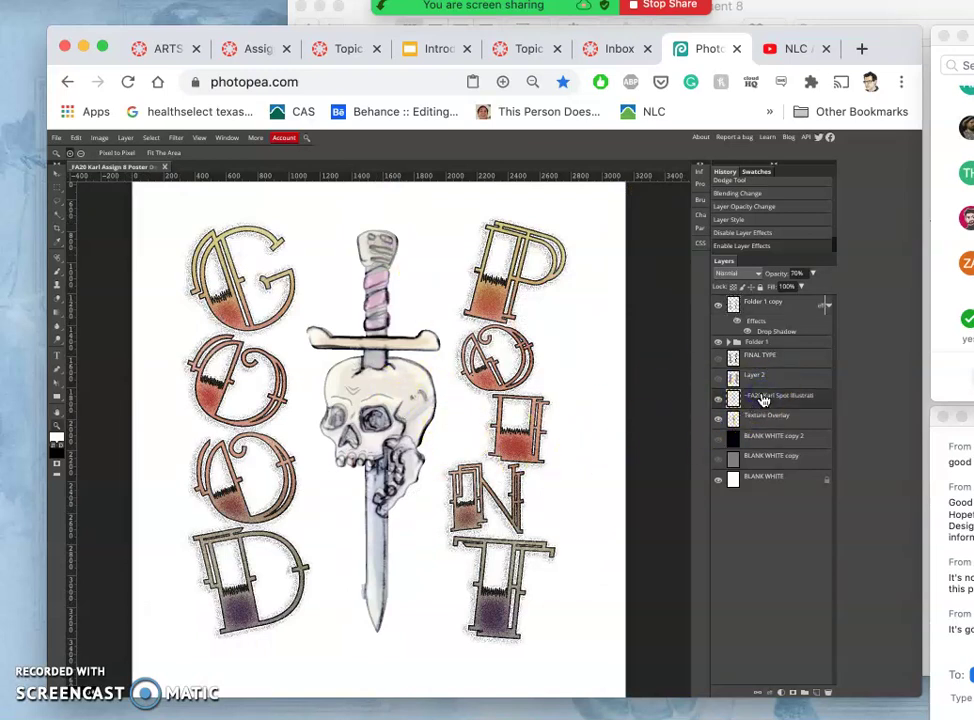
left_click(810, 275)
left_click_drag(803, 290, 835, 292)
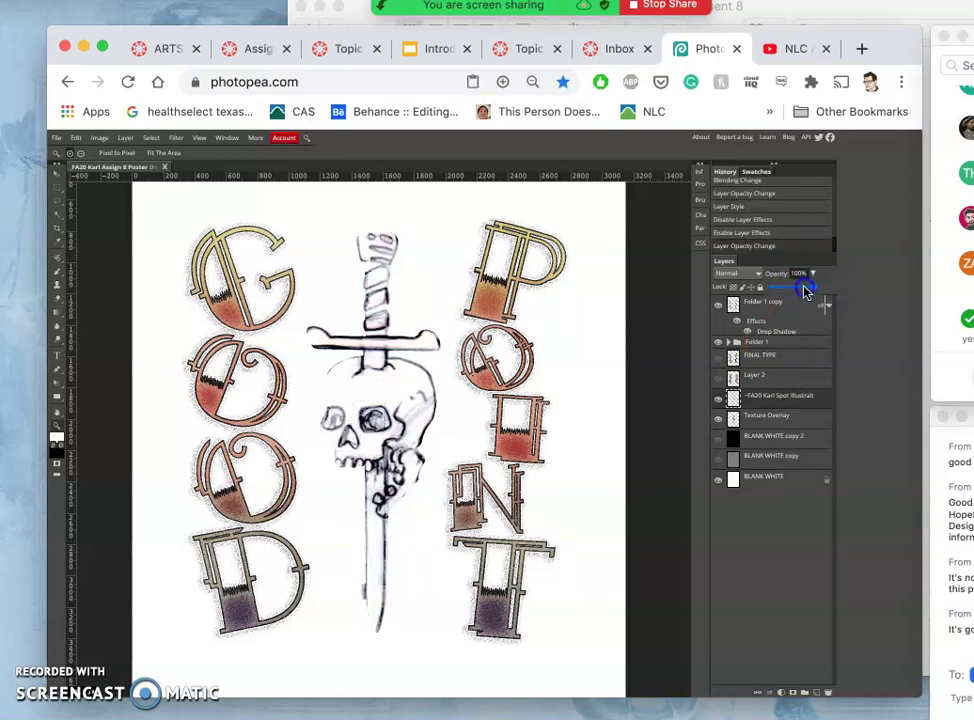
left_click(805, 290)
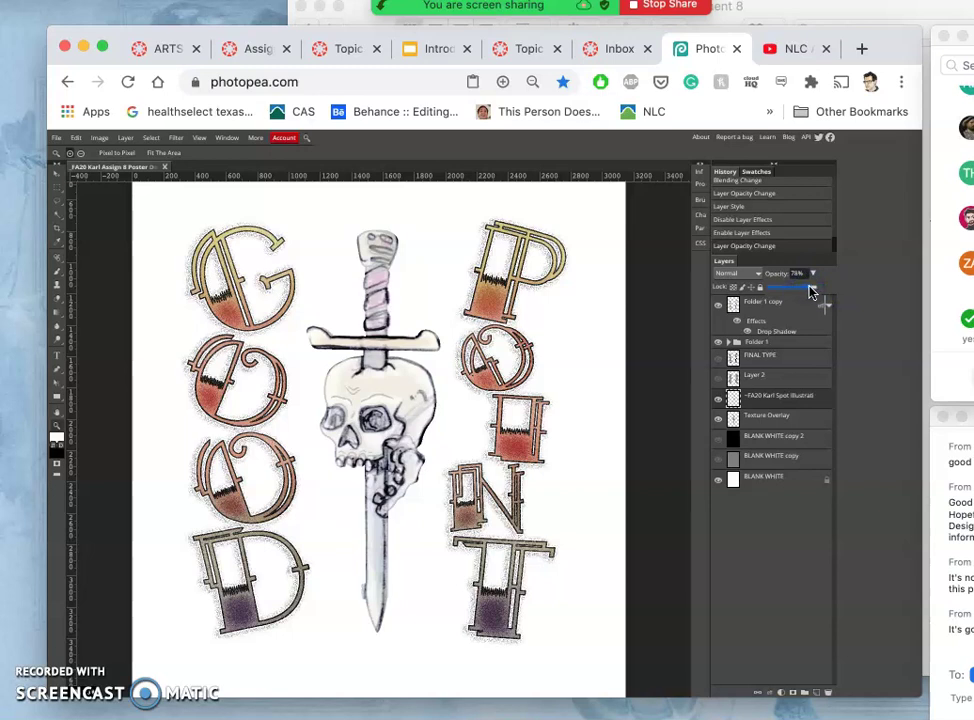
left_click_drag(811, 290, 813, 285)
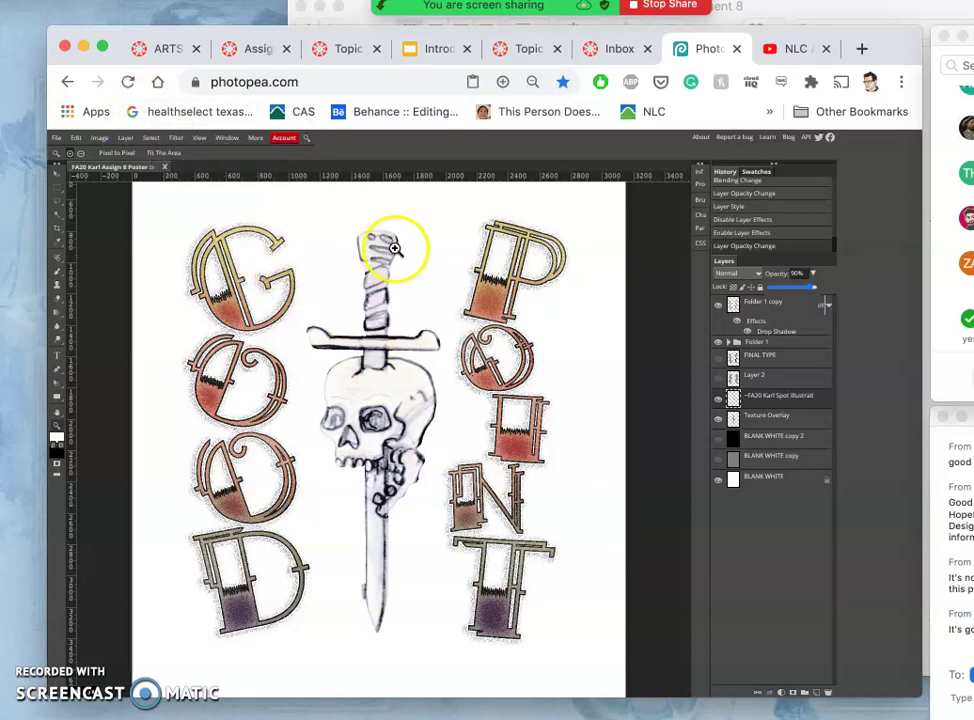
left_click(100, 138)
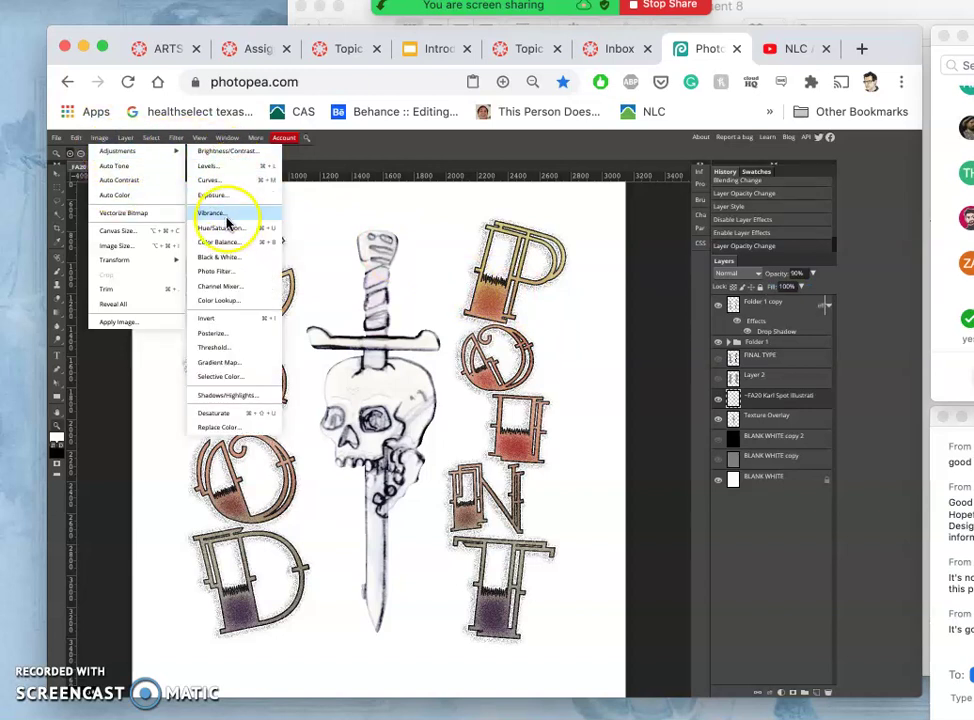
- Apply Levels to the illustration, raising output black to 139 to lighten its dark tones
left_click(228, 165)
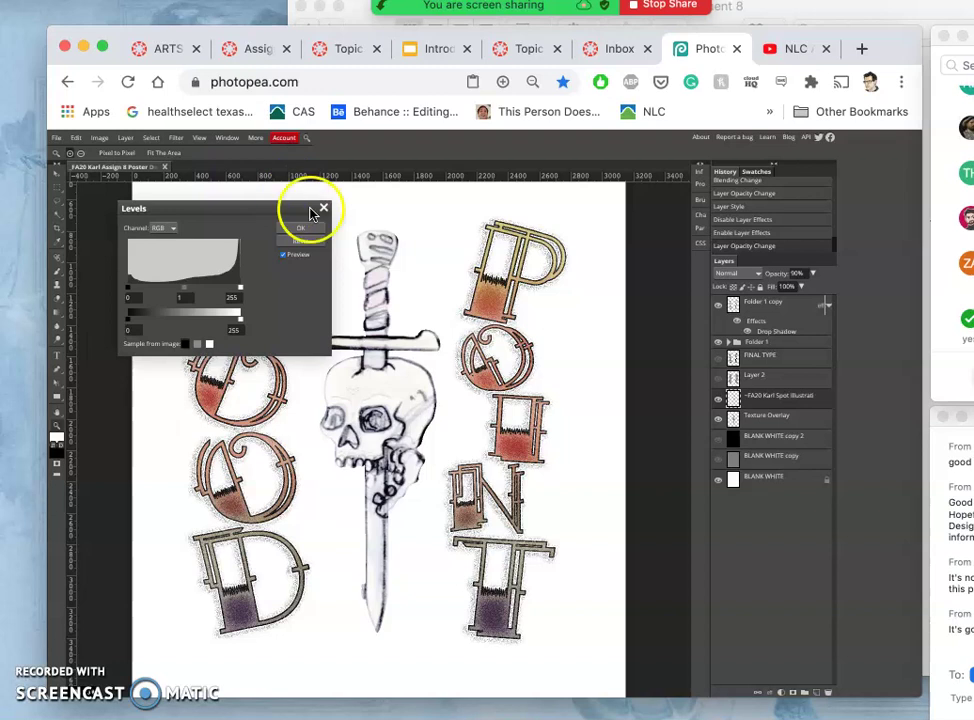
left_click(128, 322)
left_click_drag(128, 322, 190, 327)
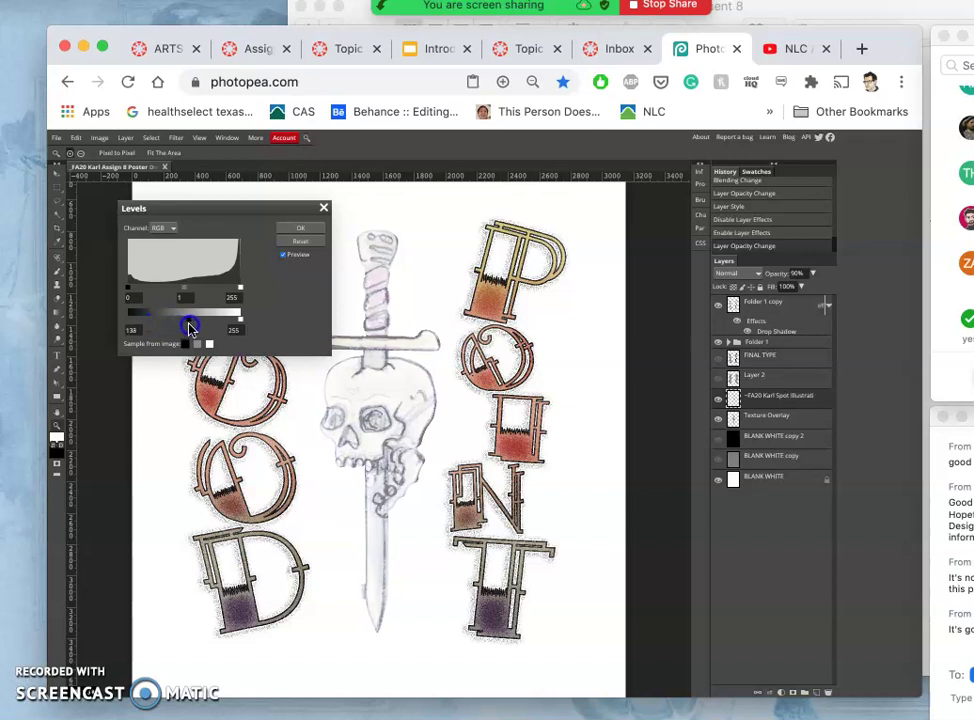
left_click(300, 228)
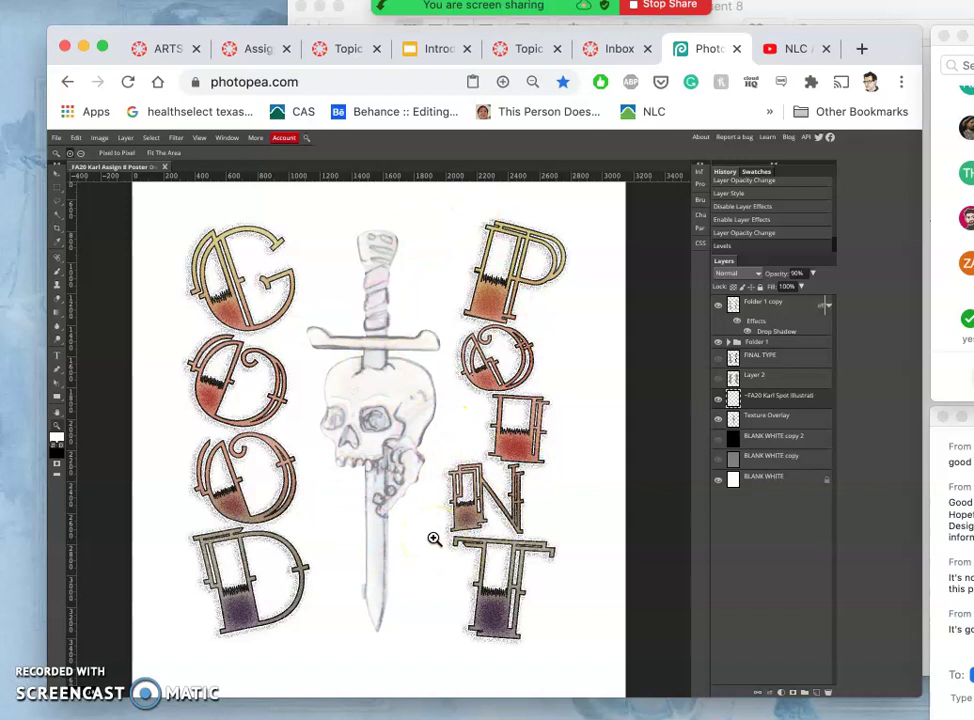
mouse_move(413, 45)
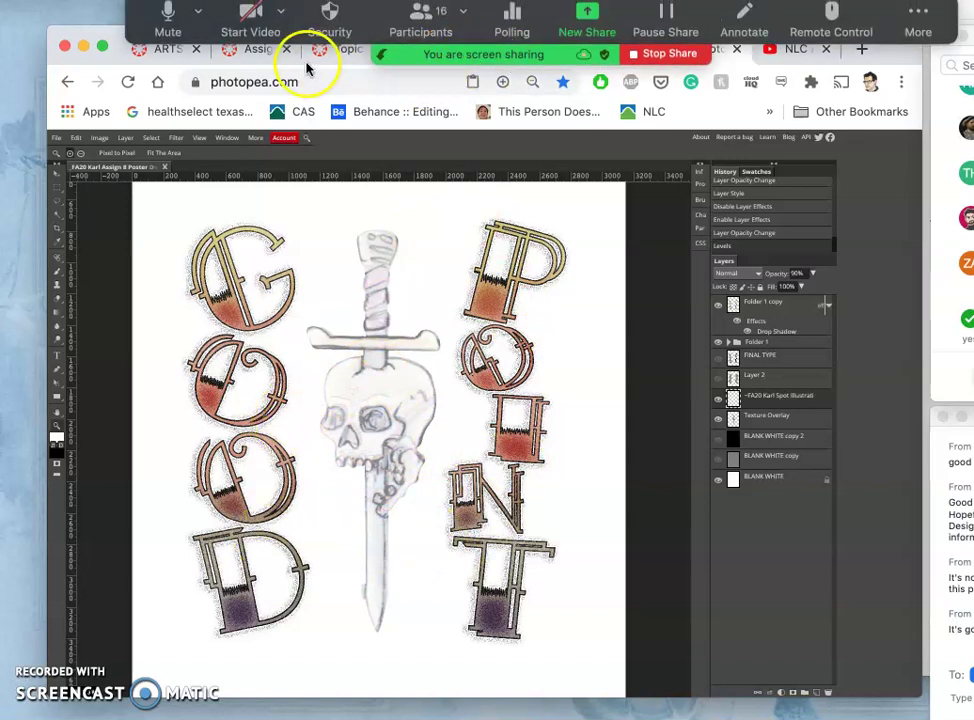
left_click(341, 48)
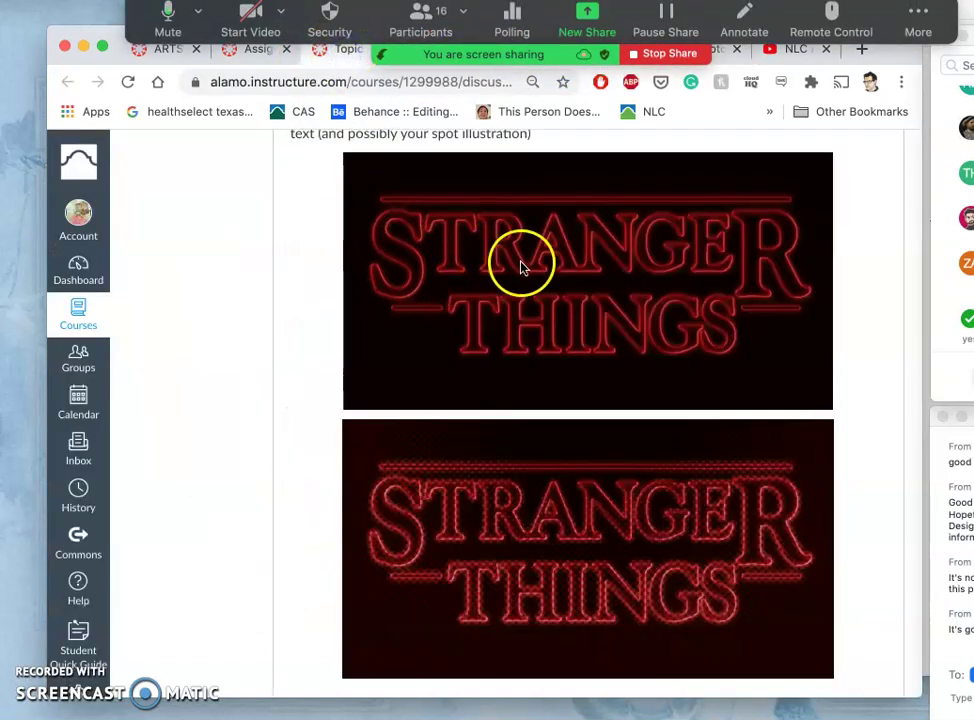
scroll(348, 448, "down", 15)
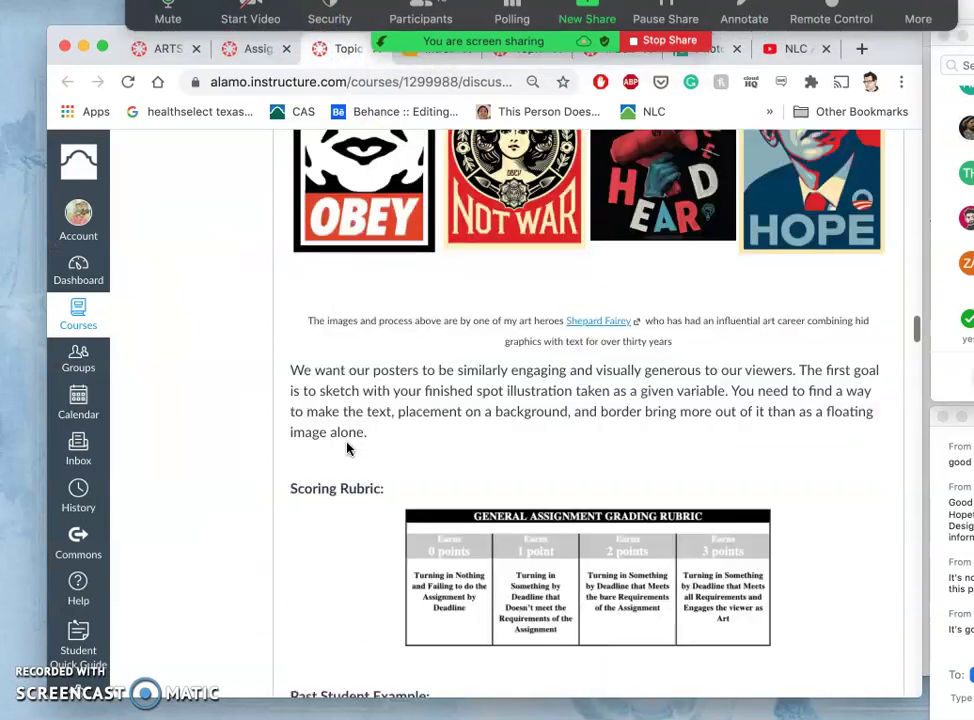
scroll(348, 448, "down", 6)
scroll(348, 400, "up", 1)
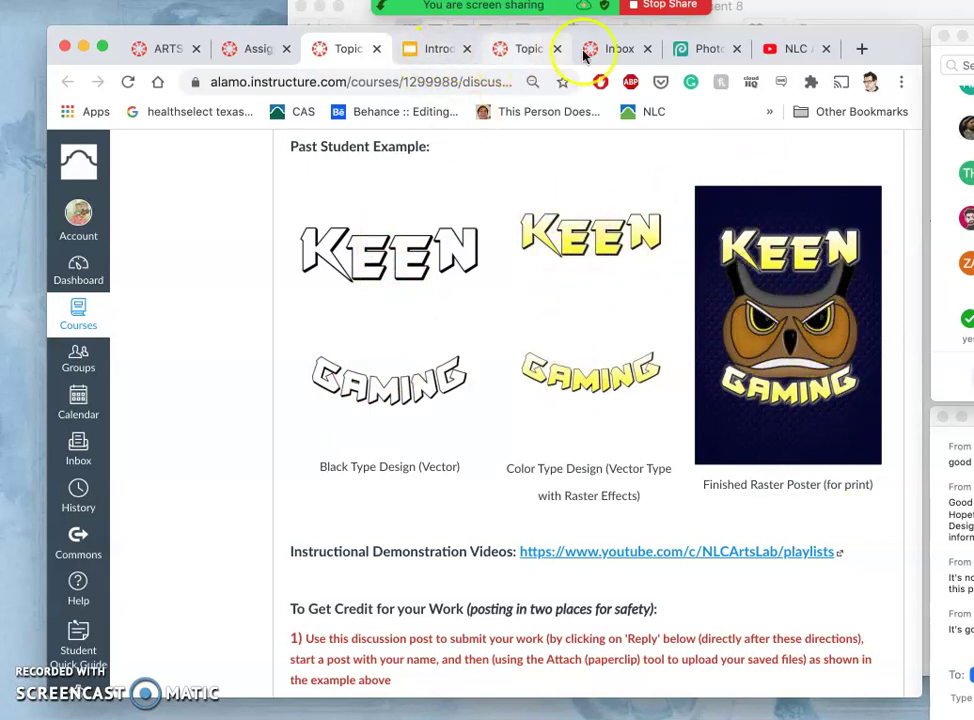
left_click(700, 49)
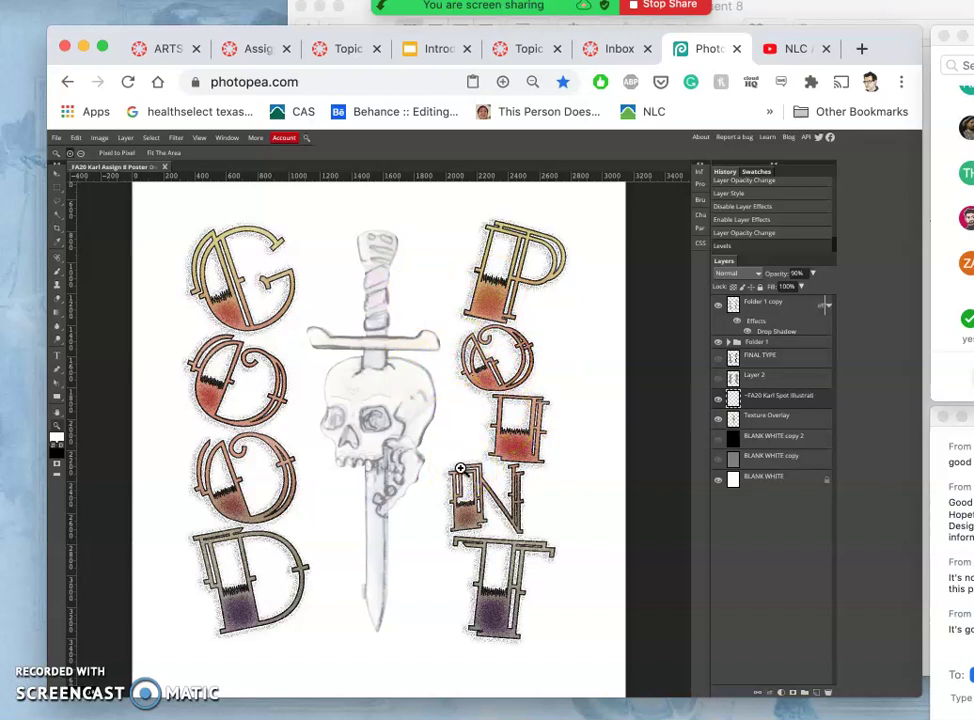
- Save the poster as a PSD file, then select the lettering folder
left_click(57, 139)
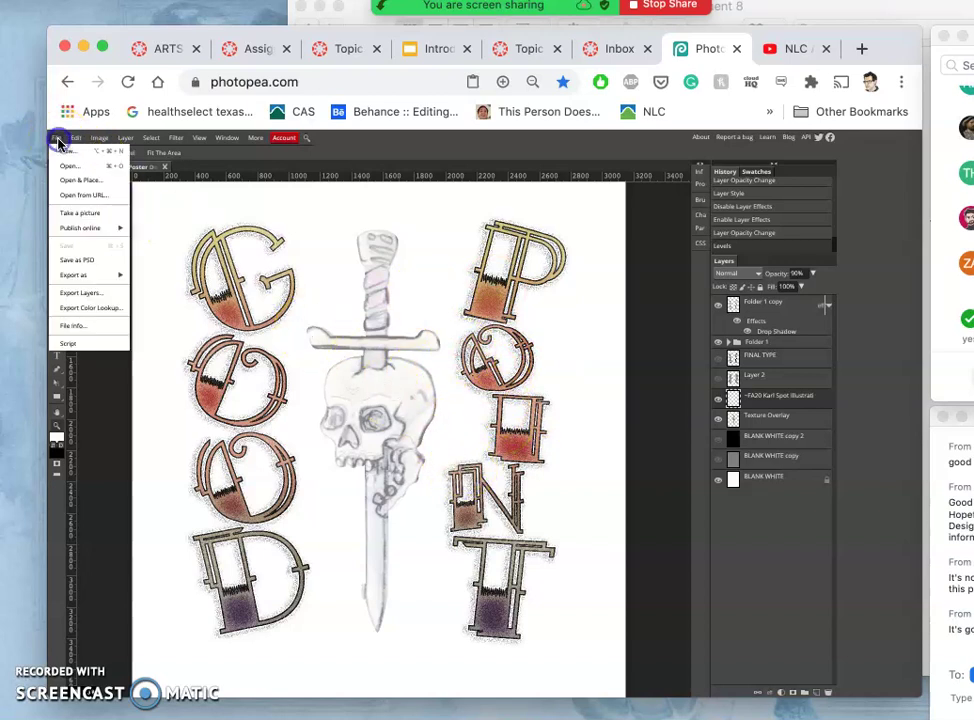
left_click(91, 259)
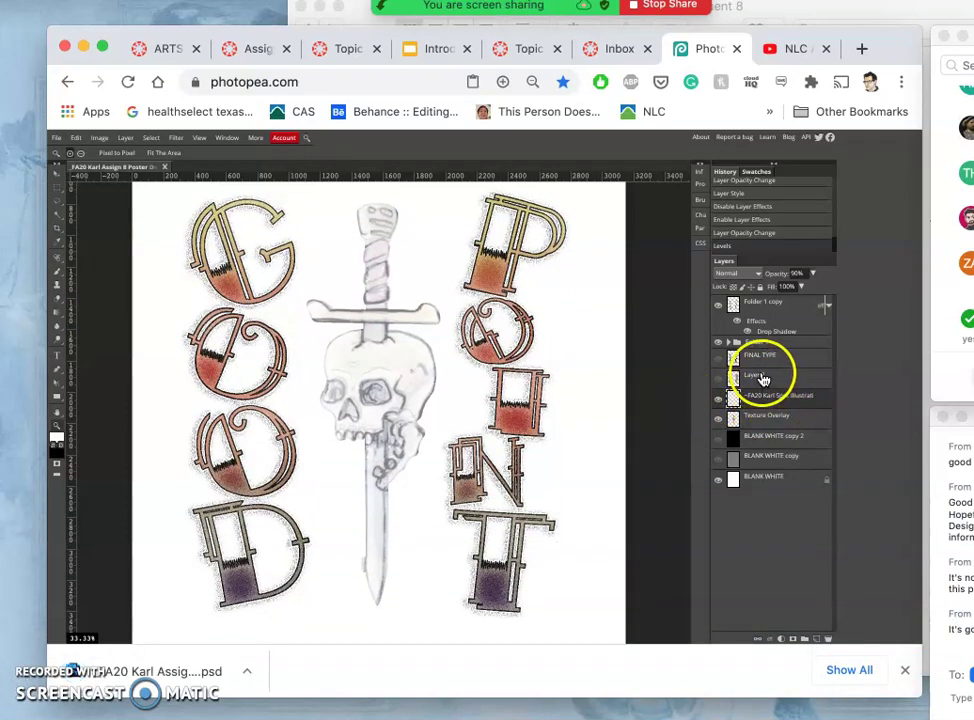
left_click_drag(763, 379, 739, 343)
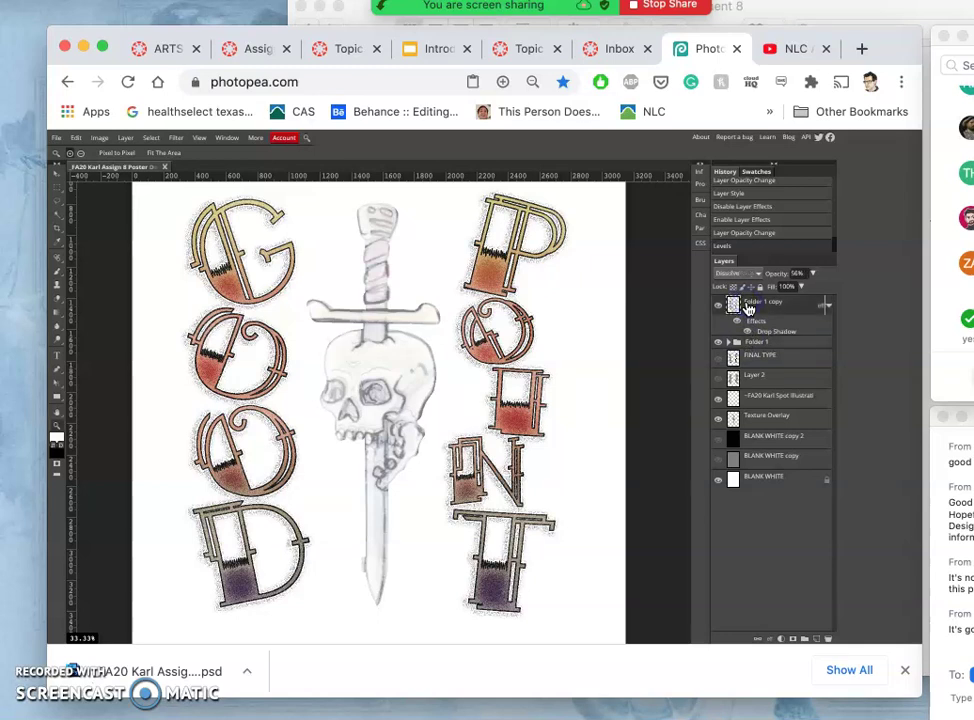
left_click(770, 334)
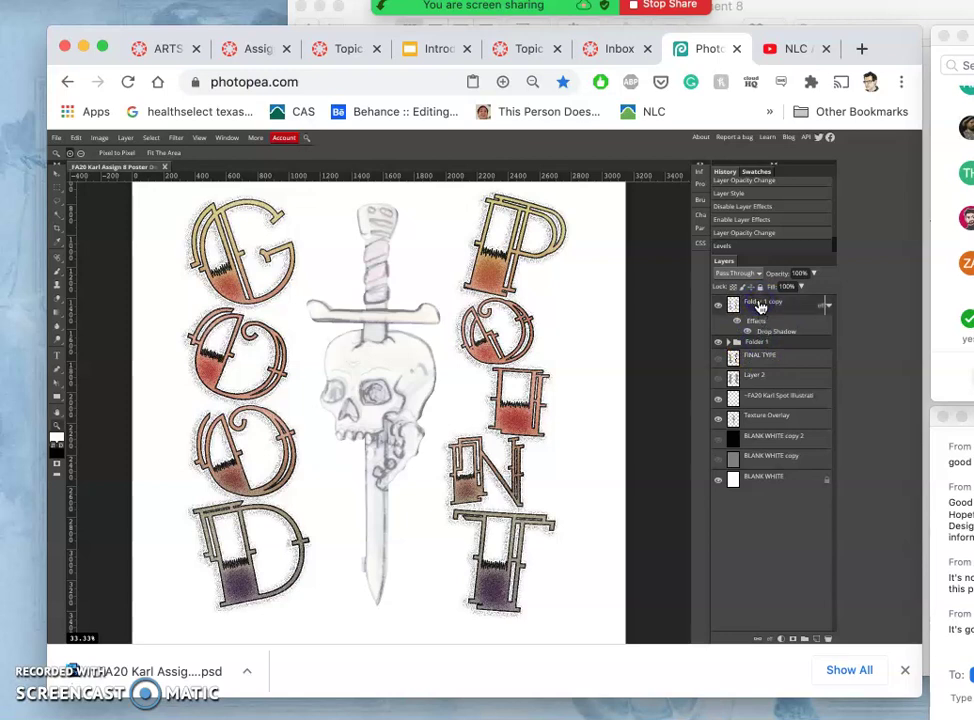
- Group the coloured lettering layers into Folder 2
left_click(803, 639)
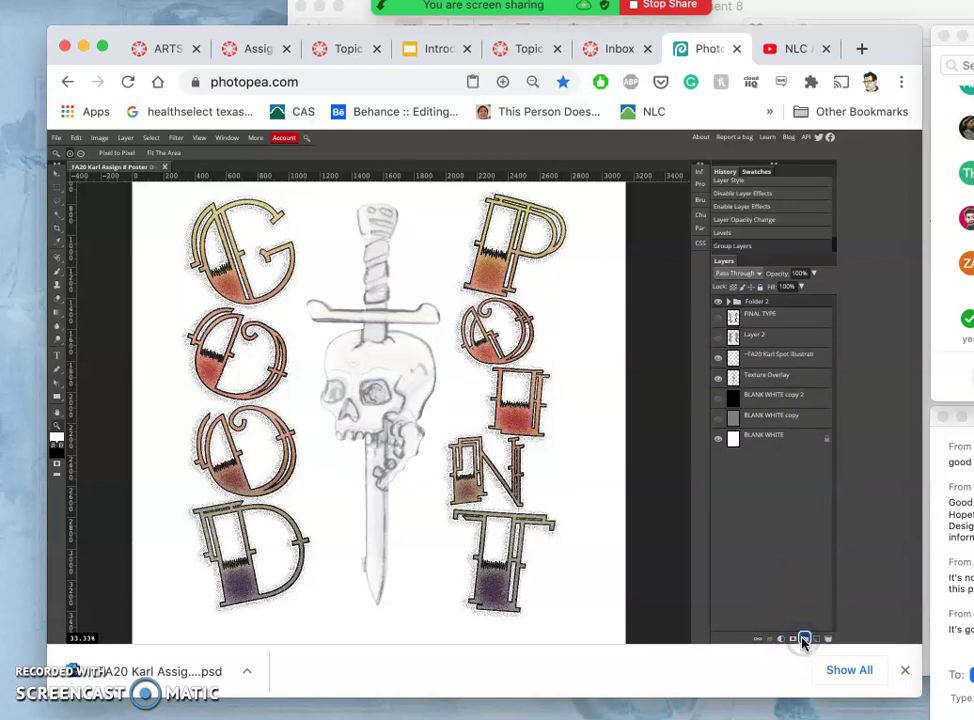
left_click(718, 302)
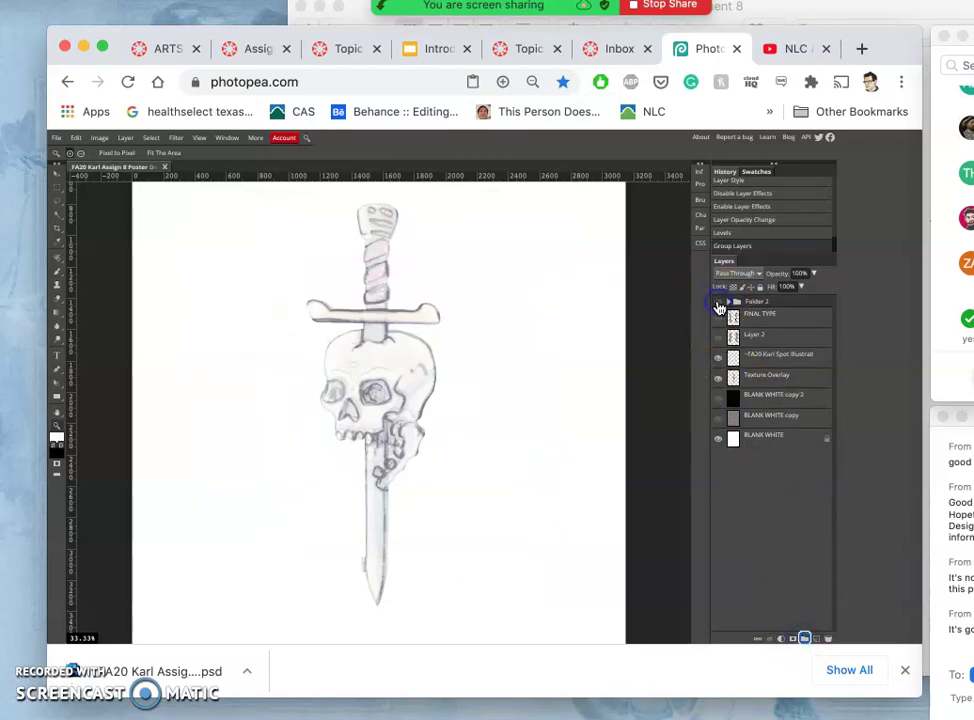
left_click(718, 303)
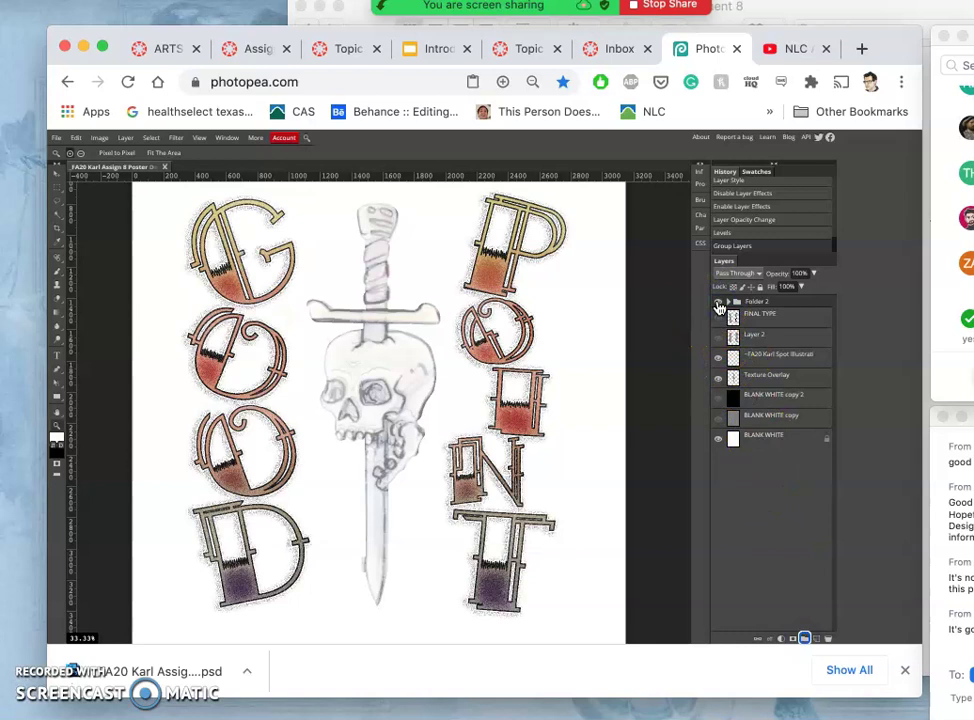
- Compare the FINAL TYPE and Layer 2 lettering, leaving only the coloured letters visible
left_click(718, 304)
left_click(718, 316)
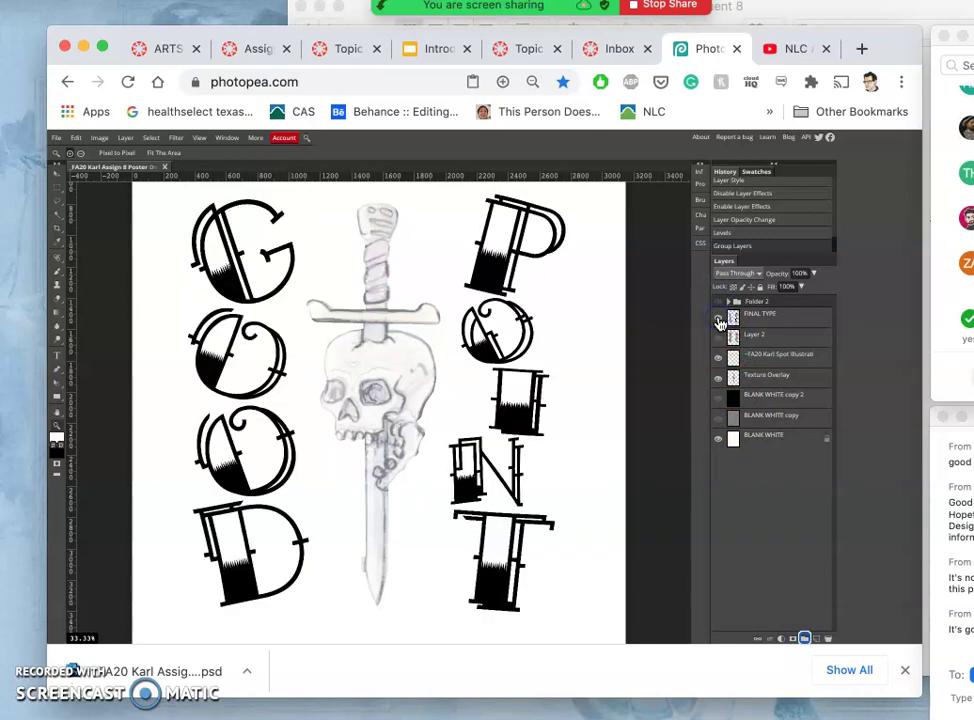
left_click(718, 318)
left_click(718, 337)
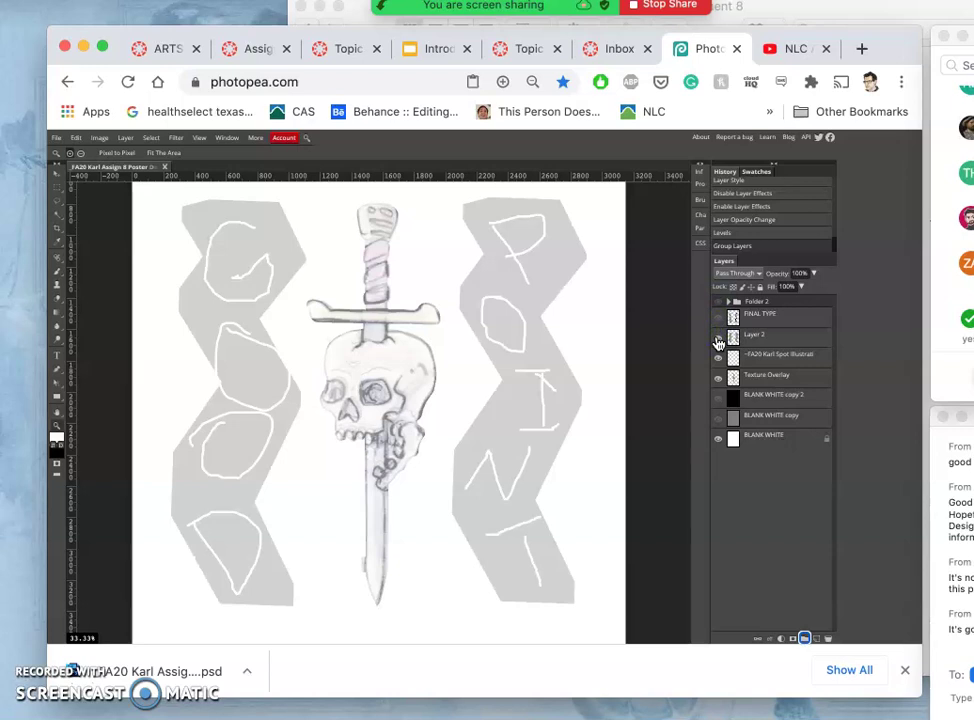
left_click(718, 338)
left_click(717, 338)
left_click(717, 338)
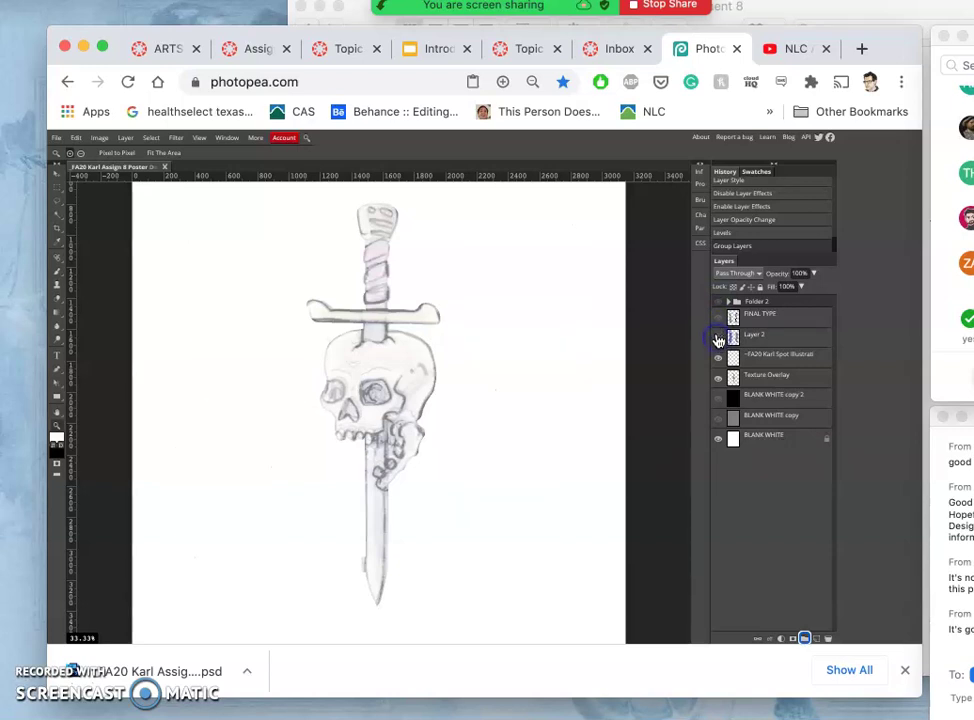
left_click(718, 318)
left_click(718, 318)
left_click(717, 304)
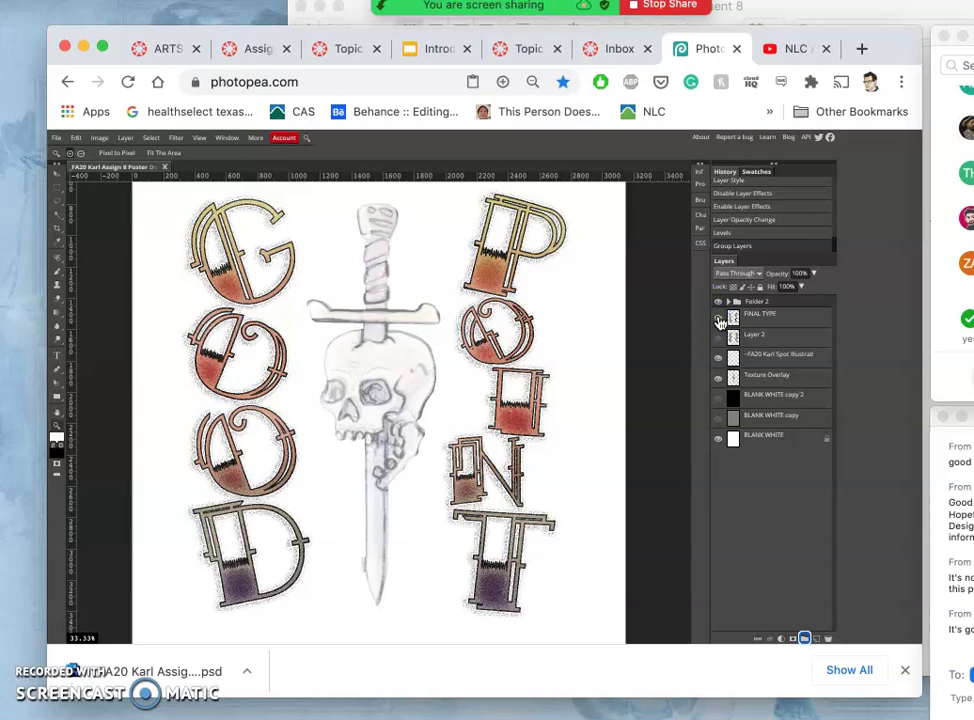
- Show the full-colour skull illustration, hide its pencil sketch, and zoom out to the whole page
left_click(717, 338)
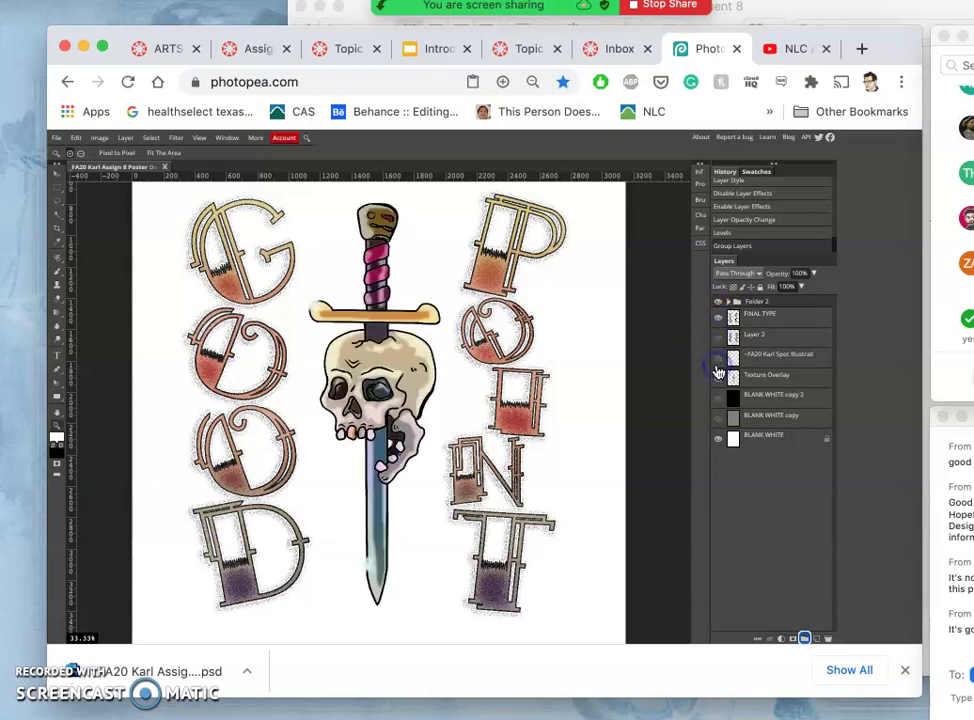
left_click(713, 357)
left_click(717, 338)
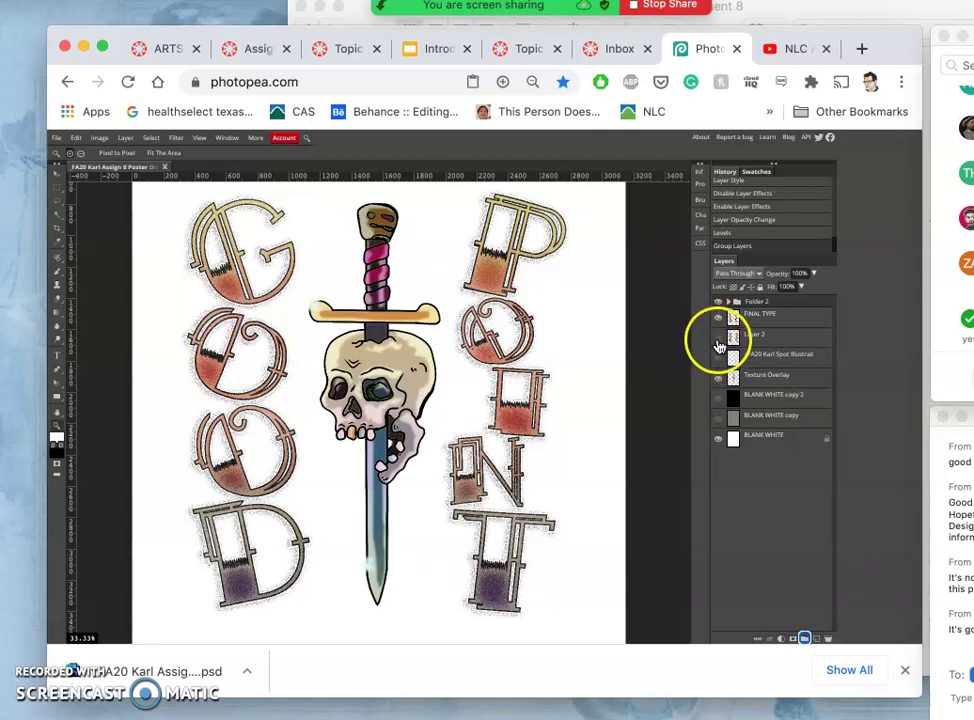
left_click(718, 341)
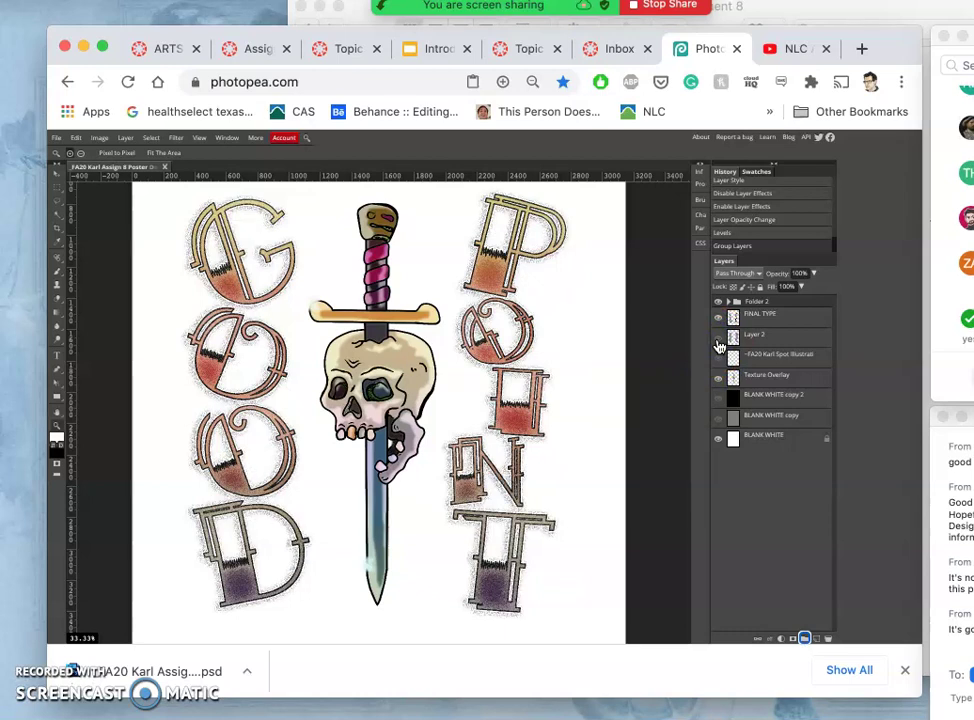
key("super+minus")
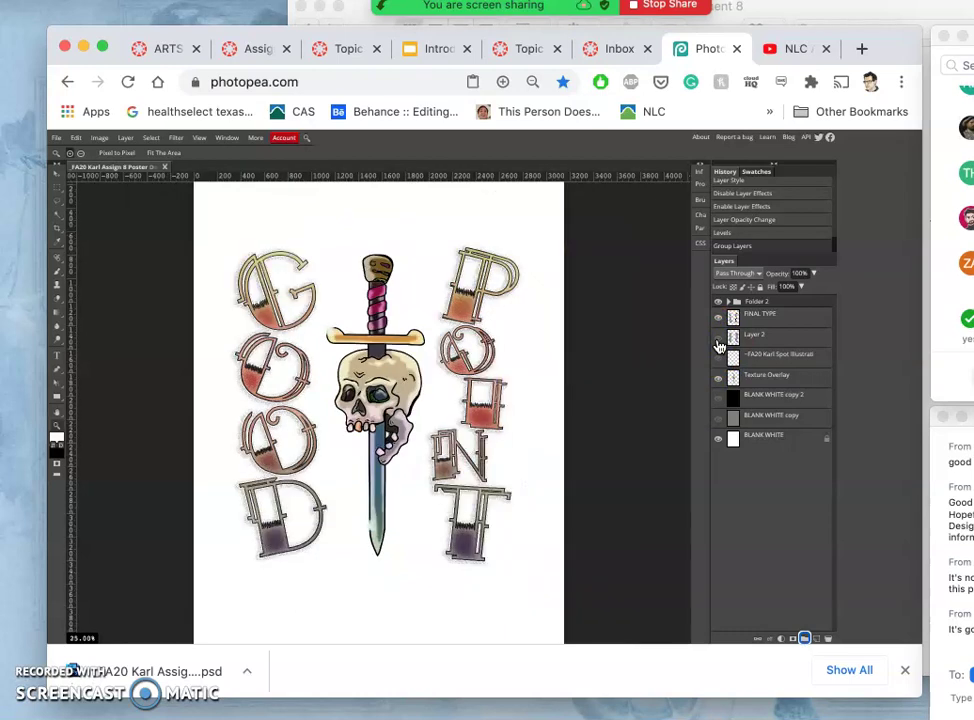
key("super+minus")
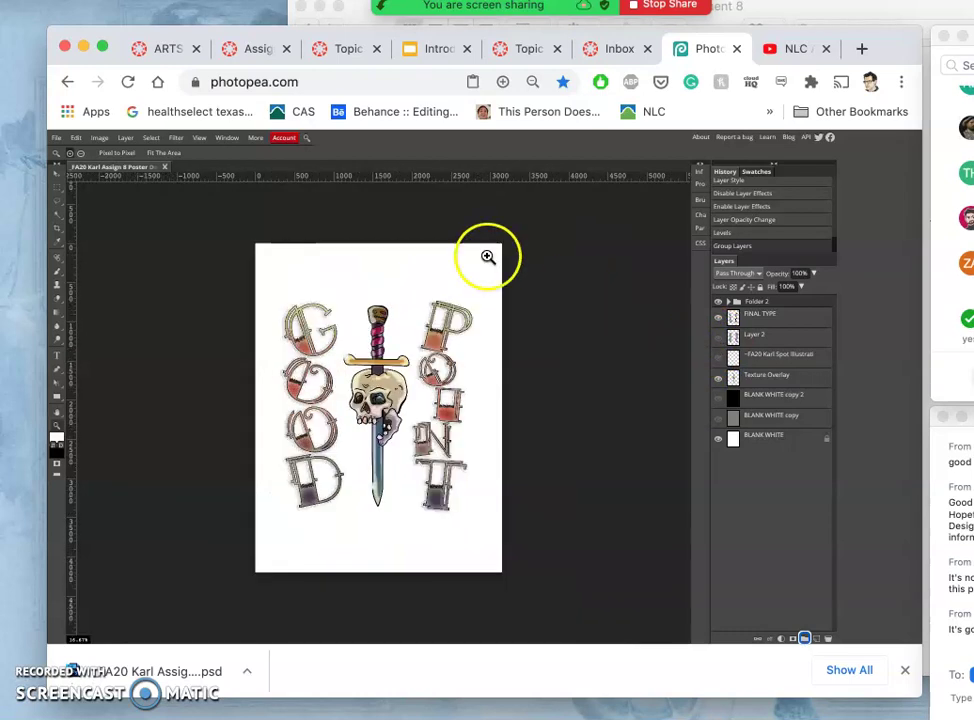
left_click(519, 507)
key("super+minus")
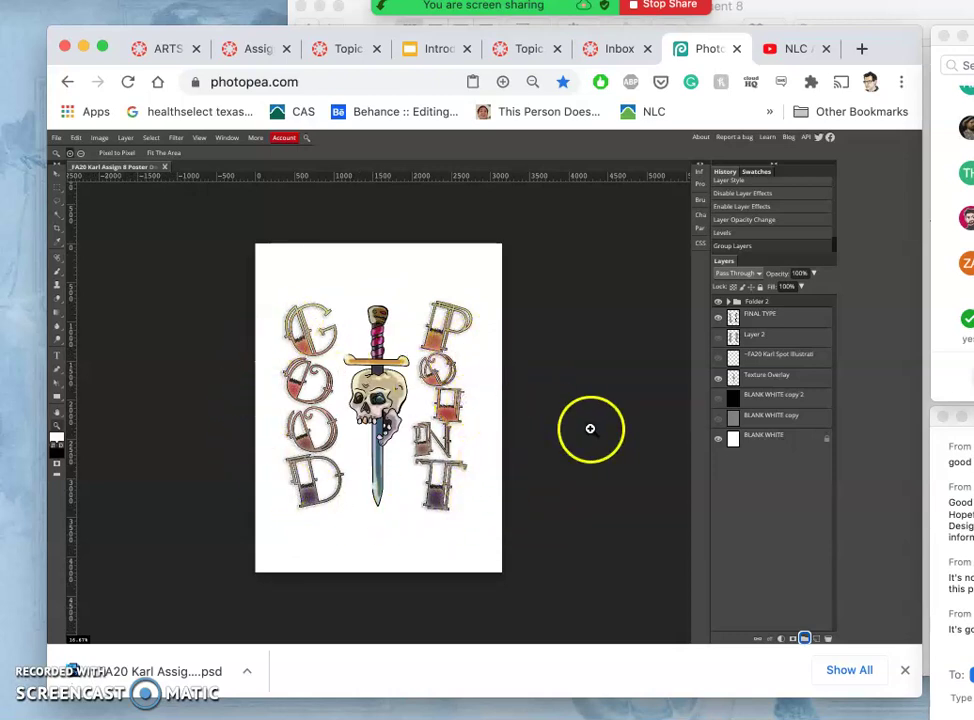
- Preview grey and black backing layers, then hide them and keep the BLANK WHITE copy visible
left_click(719, 420)
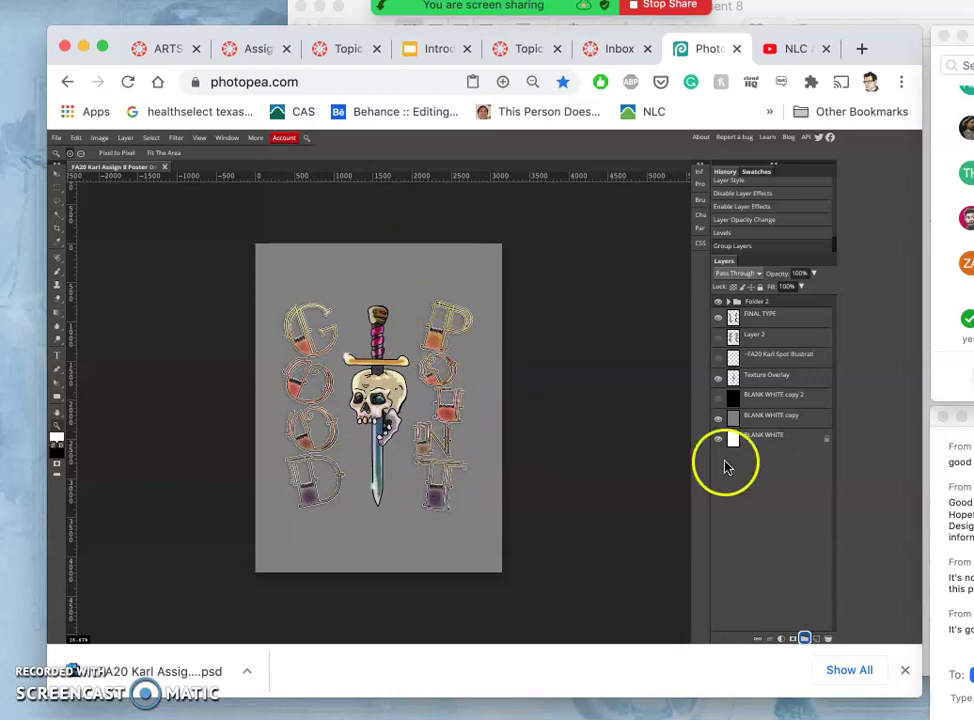
left_click(720, 399)
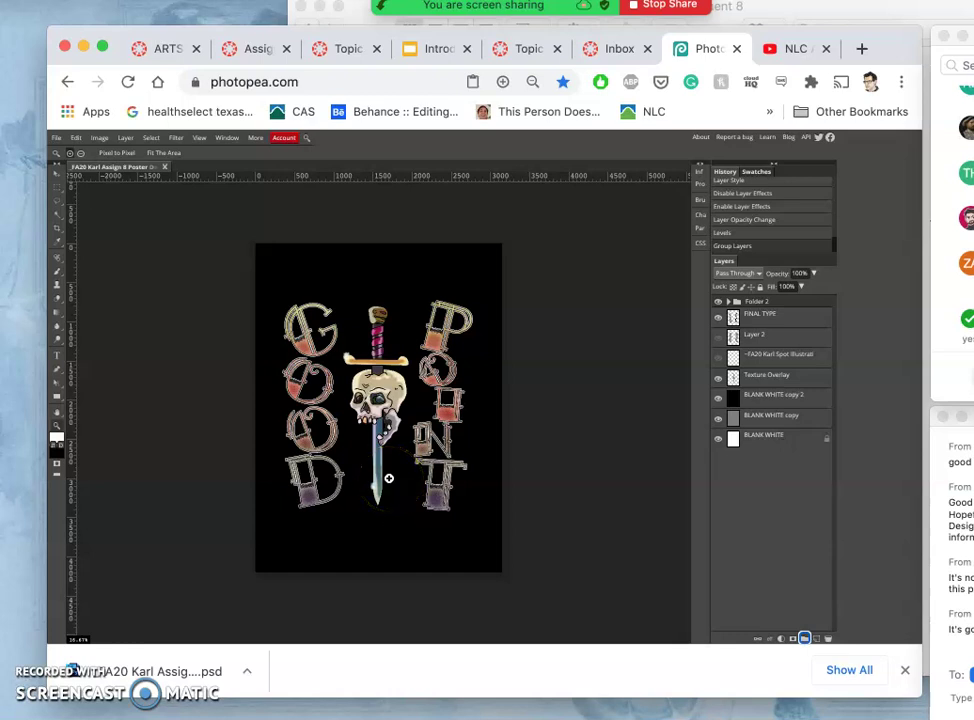
key("ctrl+plus")
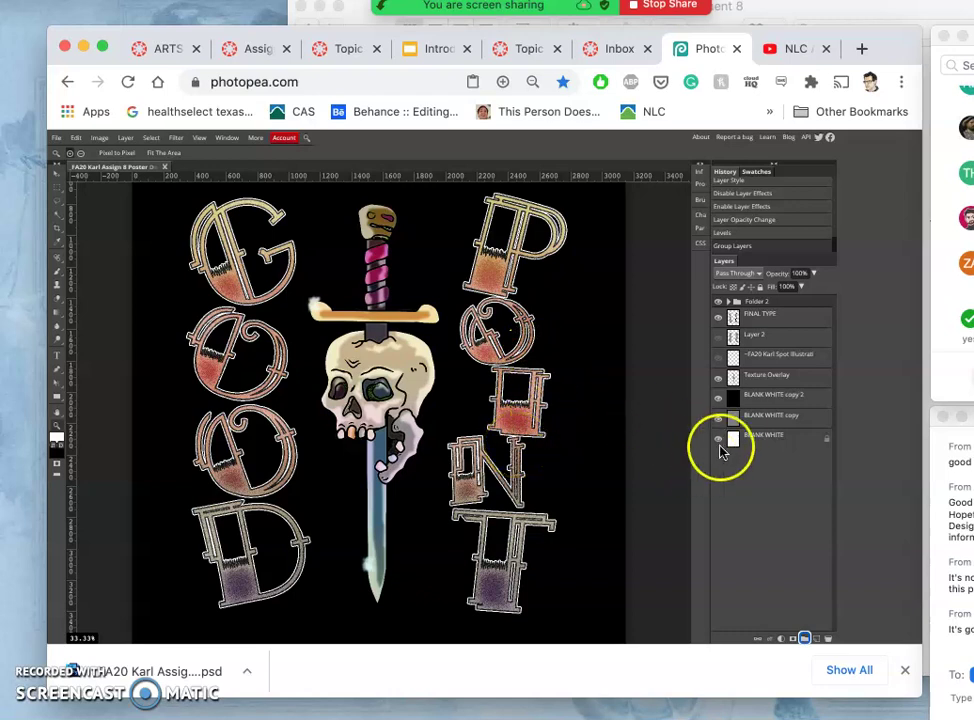
left_click(719, 398)
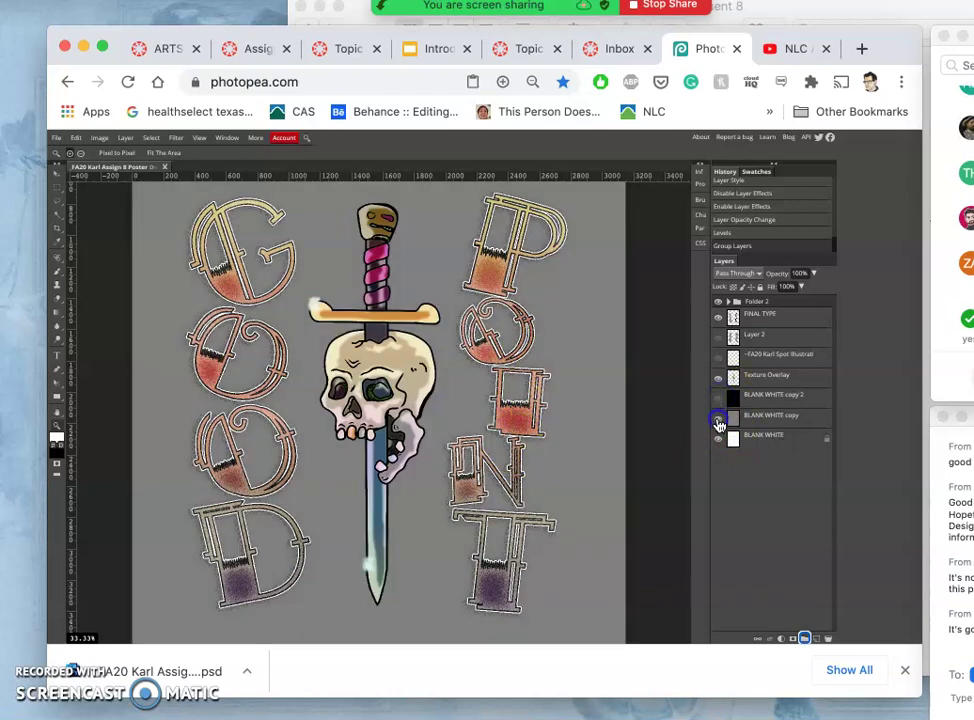
left_click(719, 420)
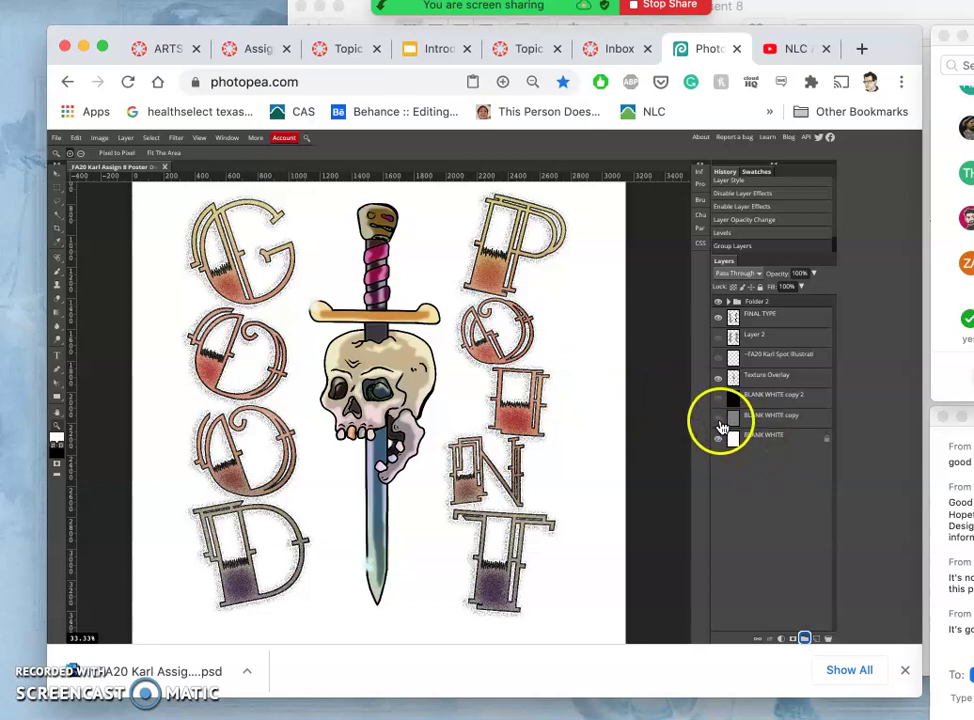
left_click(719, 420)
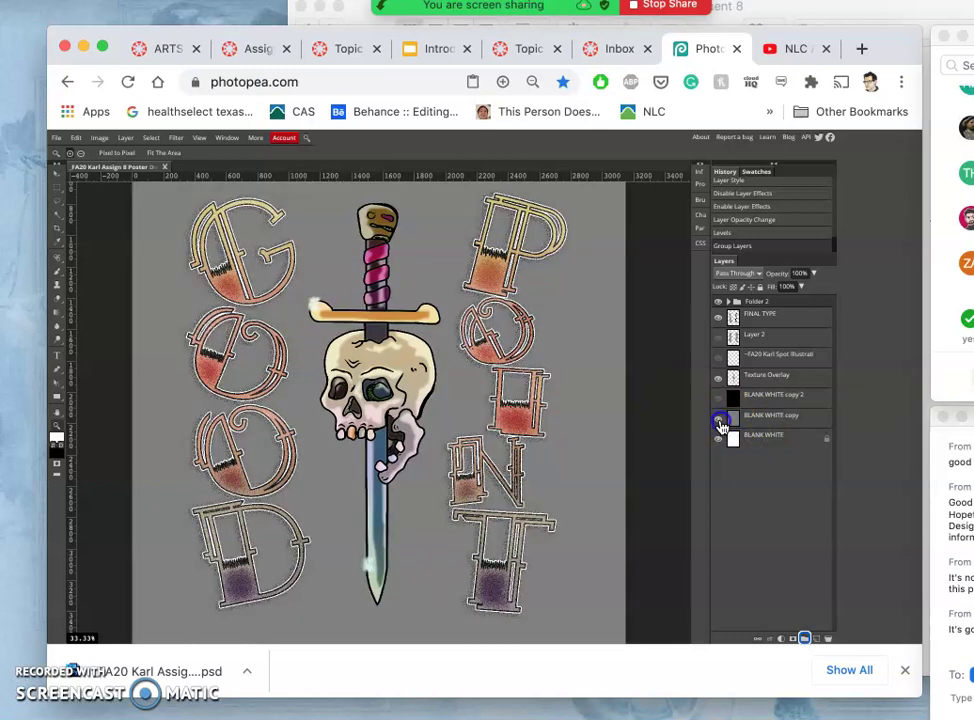
left_click(719, 420)
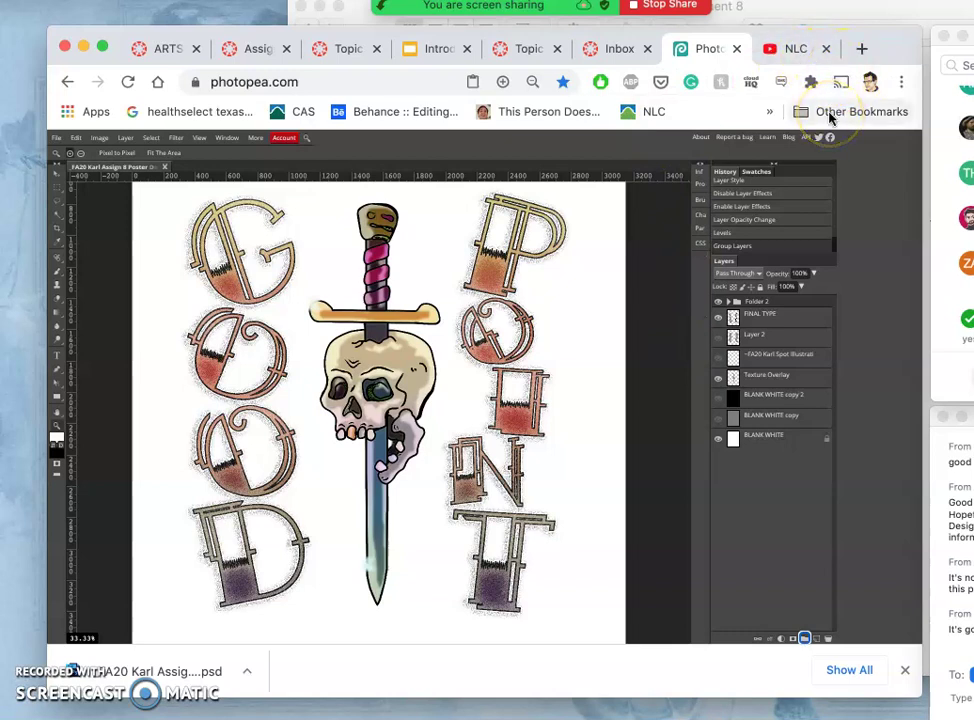
- Search Google for 'background textures' in a new browser tab
left_click(861, 50)
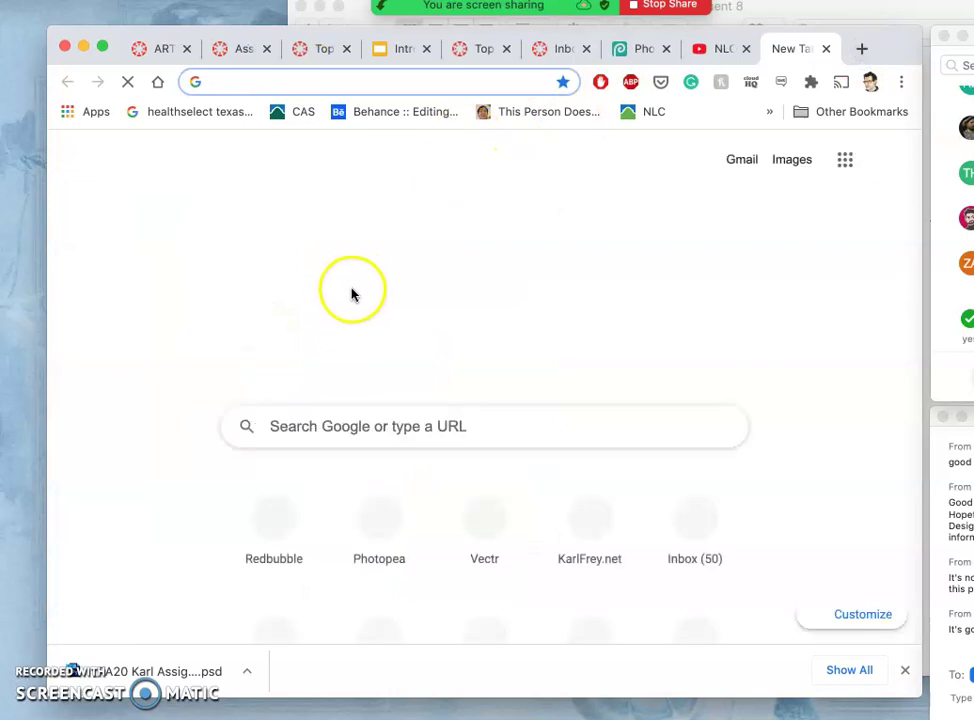
left_click(360, 436)
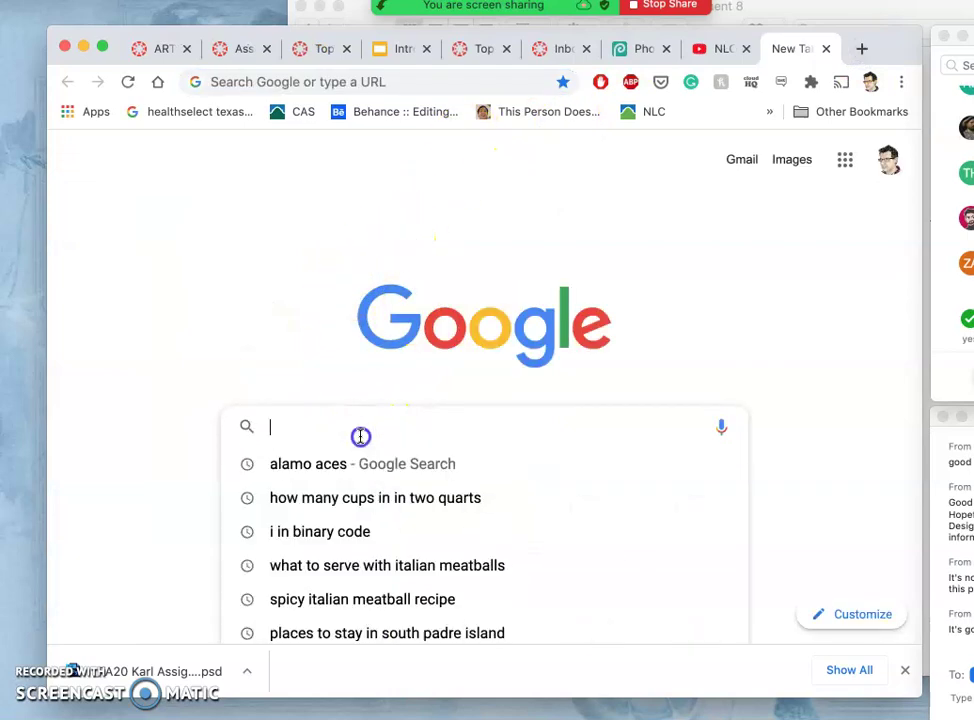
type("background textures")
key("Return")
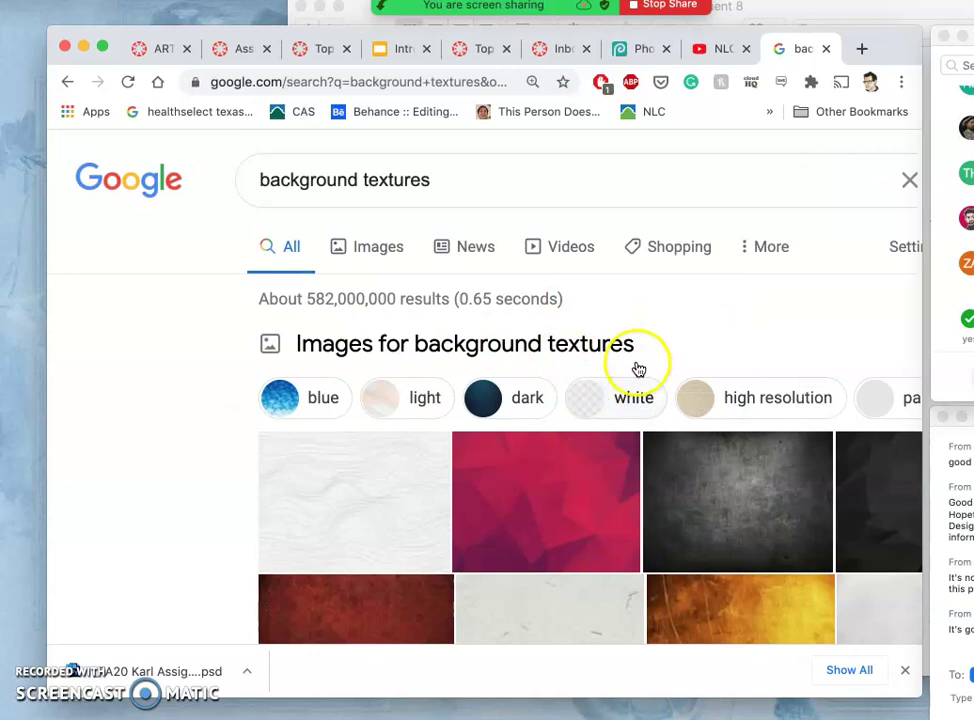
scroll(502, 323, "right", 2)
scroll(502, 323, "right", 2)
scroll(500, 326, "left", 1)
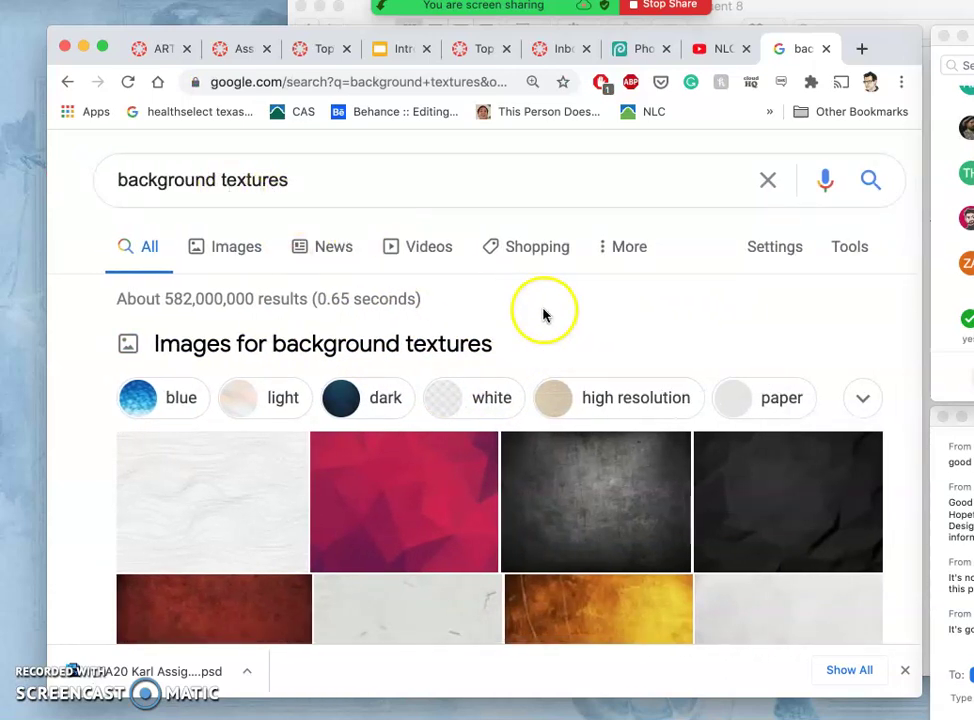
scroll(541, 328, "down", 1)
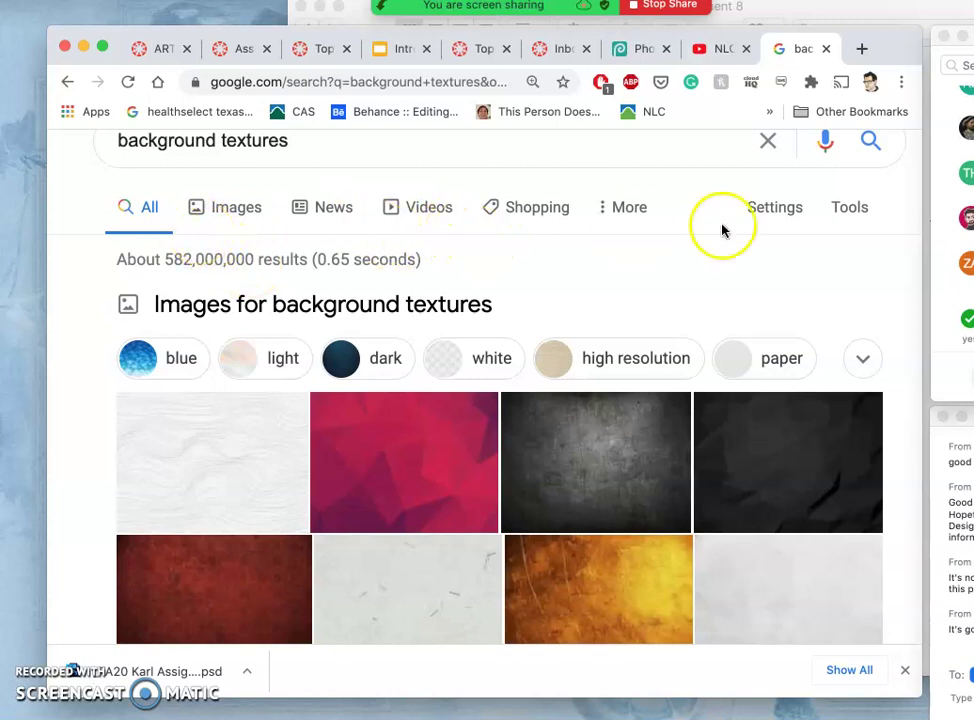
- Browse the search Tools, extra categories and settings, leaving the filter options showing
left_click(846, 210)
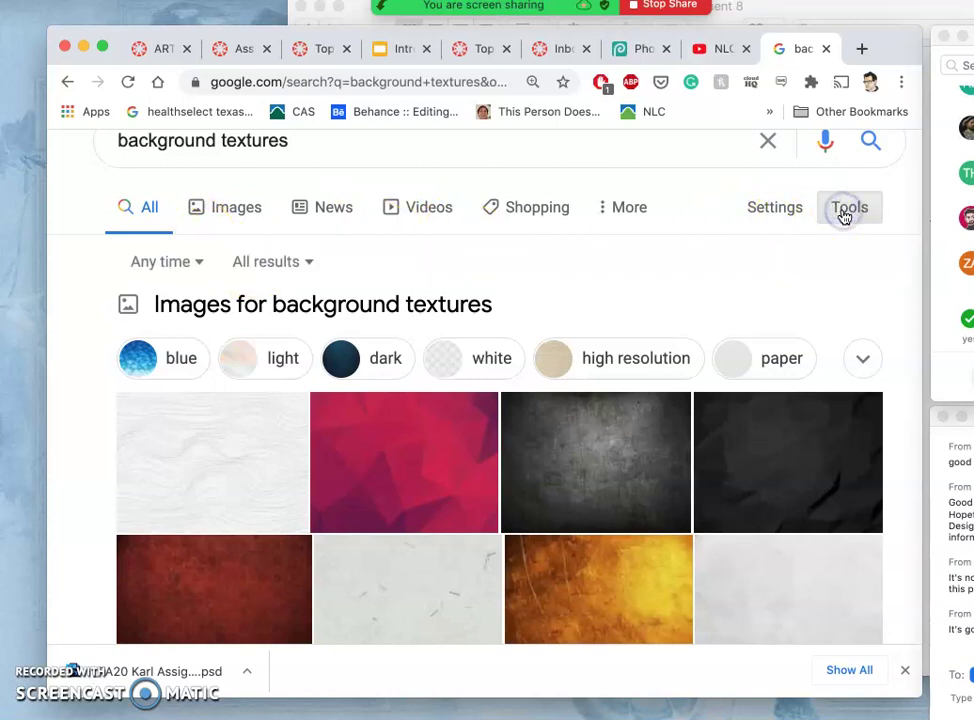
left_click(626, 206)
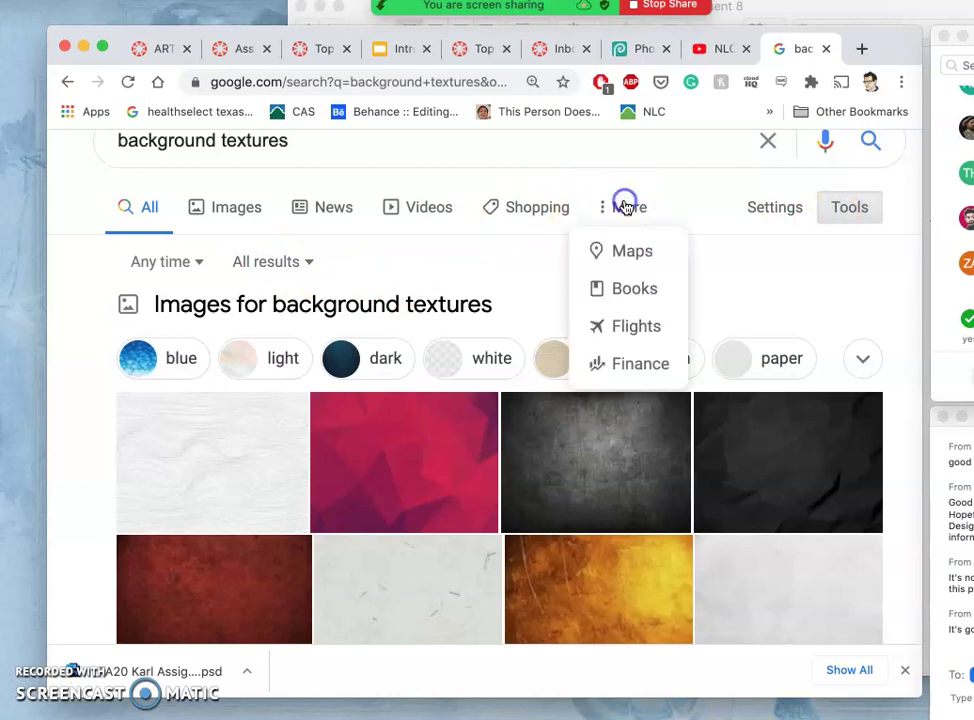
left_click(749, 241)
left_click(790, 215)
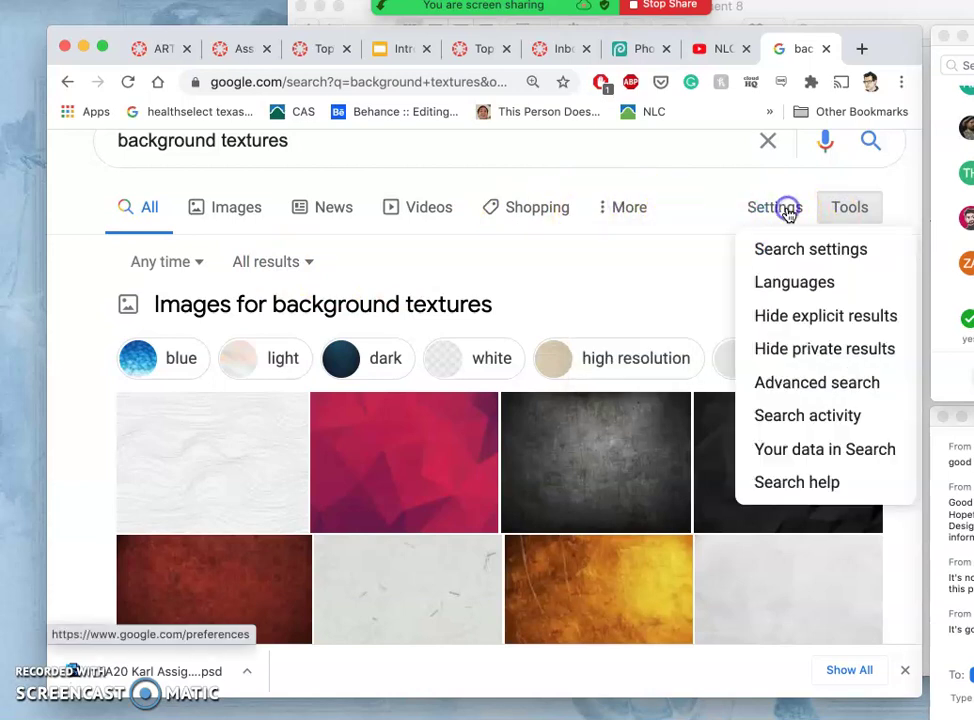
left_click(735, 173)
left_click(848, 209)
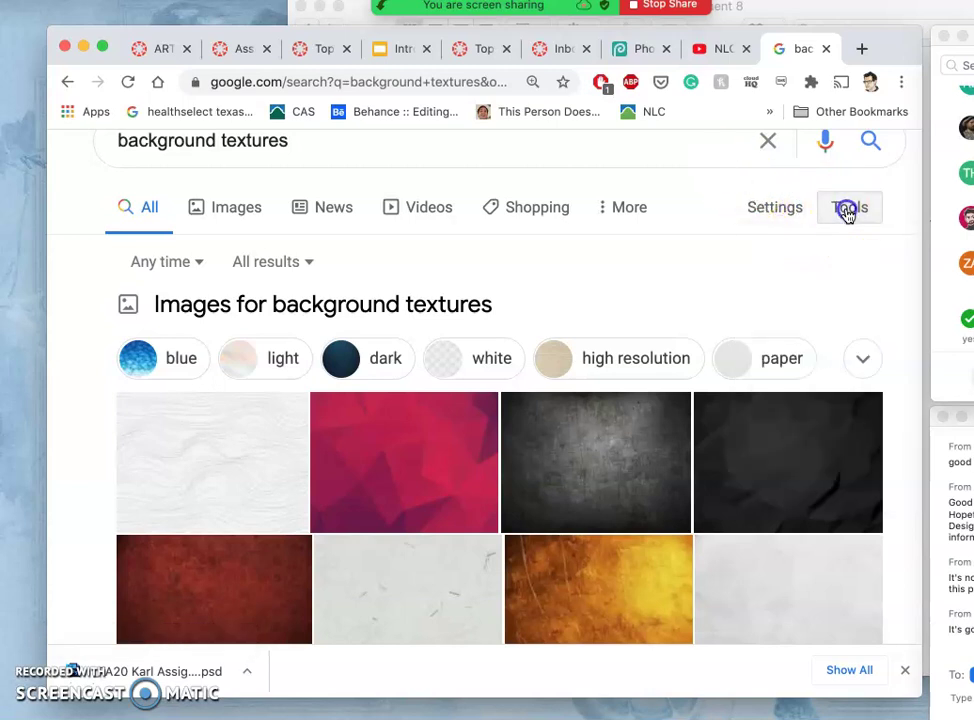
left_click(848, 209)
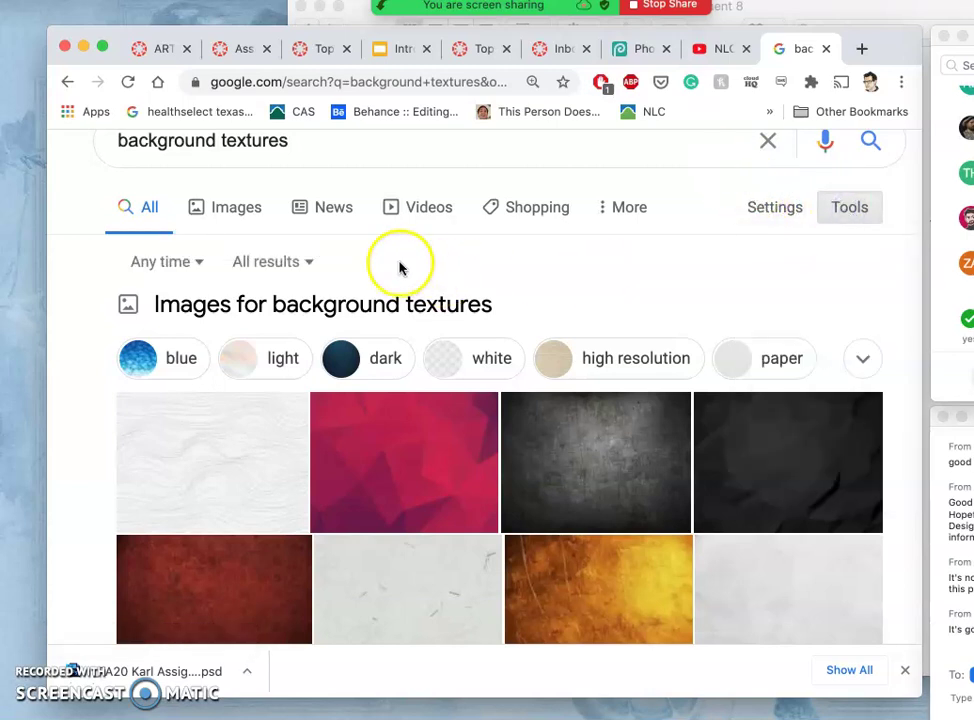
scroll(400, 265, "down", 1)
scroll(403, 272, "up", 2)
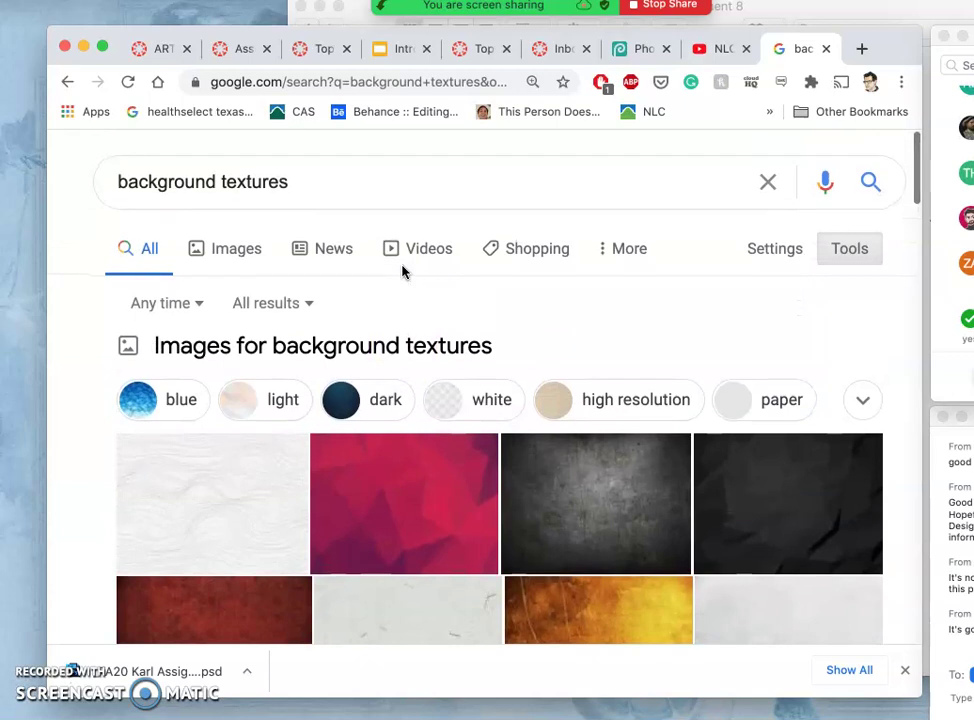
- Switch to image results and narrow them to high resolution textures
left_click(228, 256)
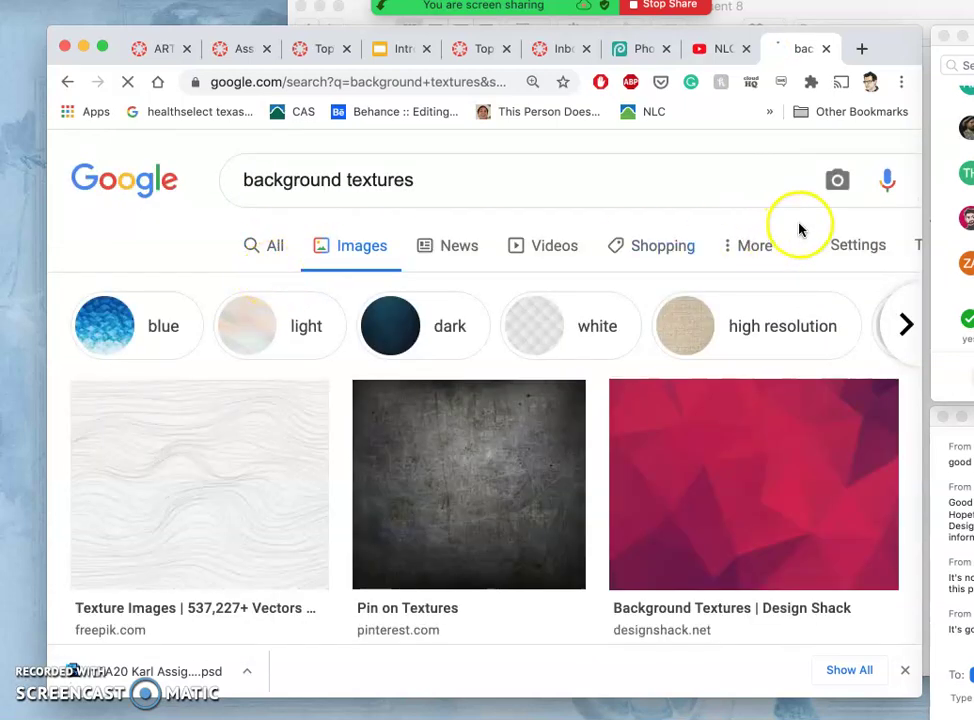
scroll(776, 254, "right", 2)
left_click(859, 244)
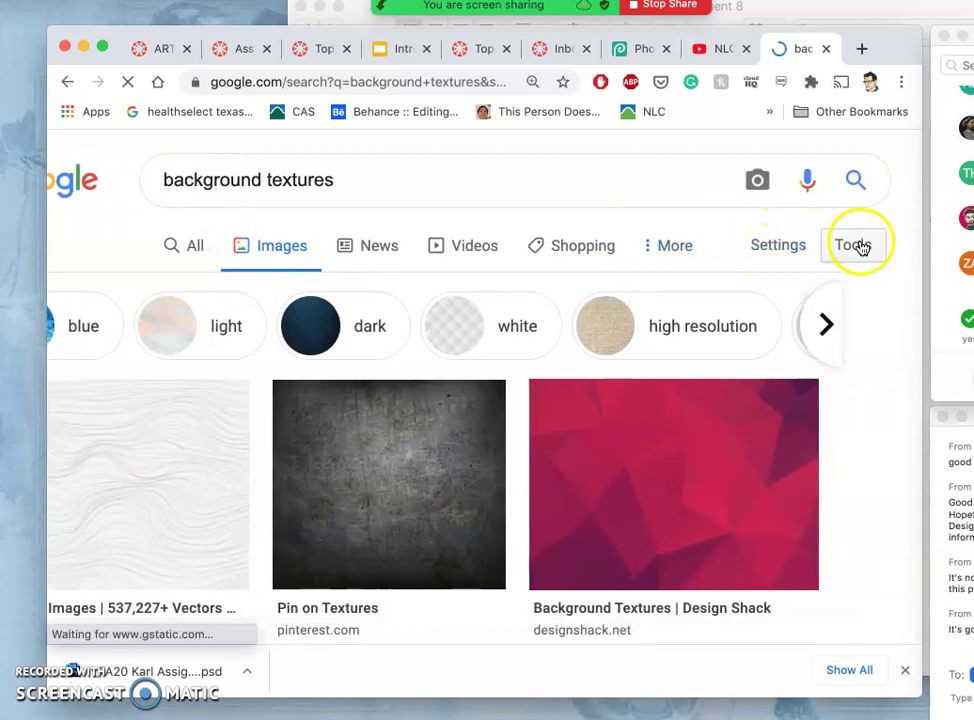
scroll(503, 282, "left", 2)
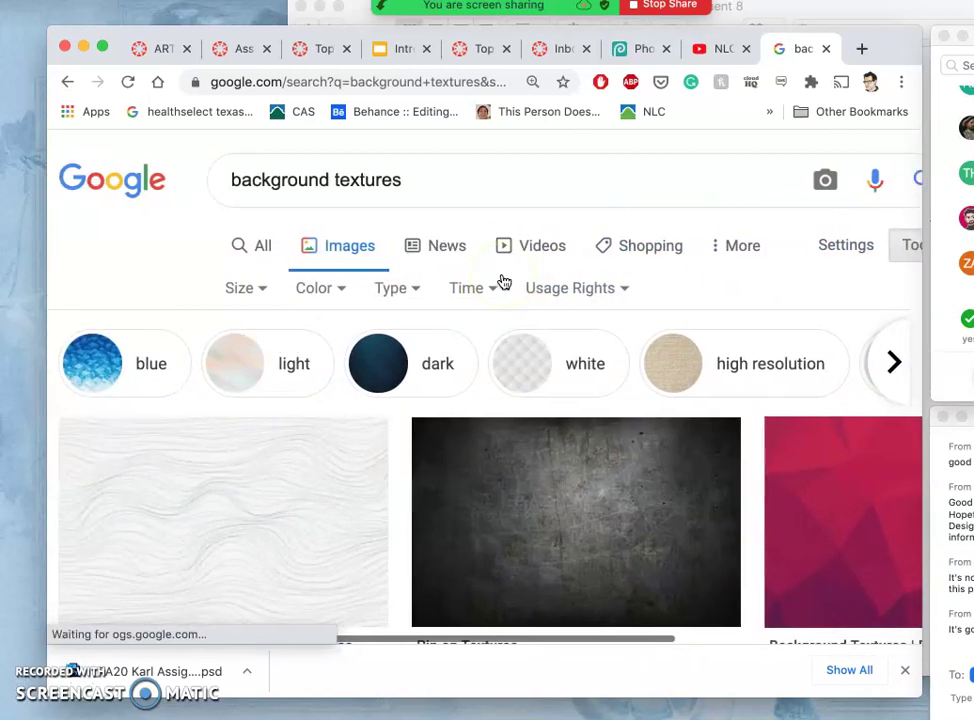
scroll(294, 368, "down", 1)
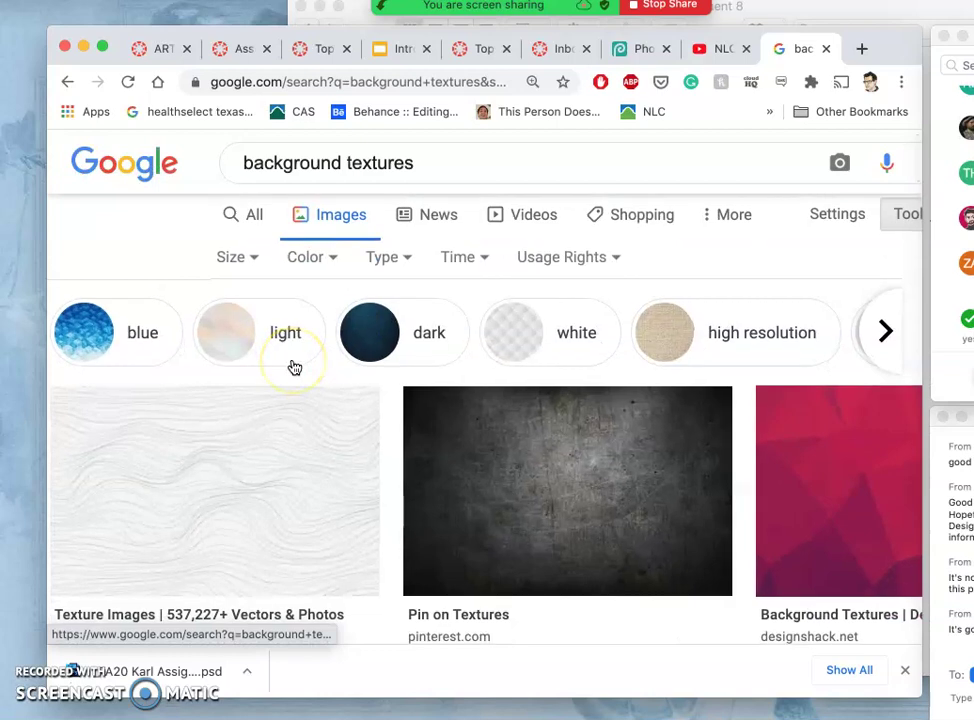
left_click(728, 340)
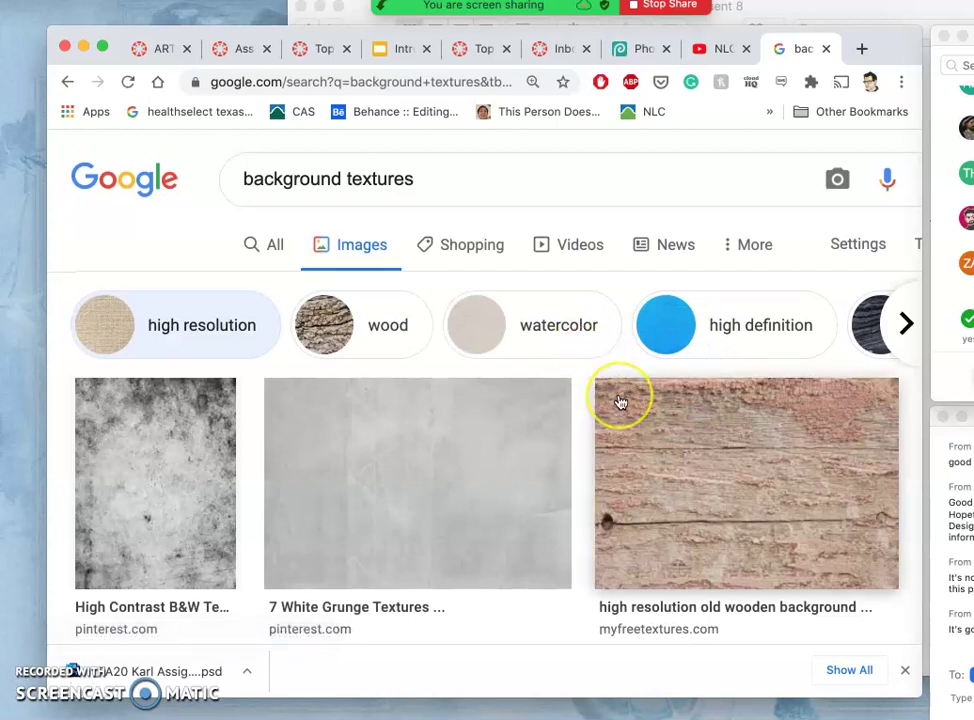
scroll(620, 398, "down", 1)
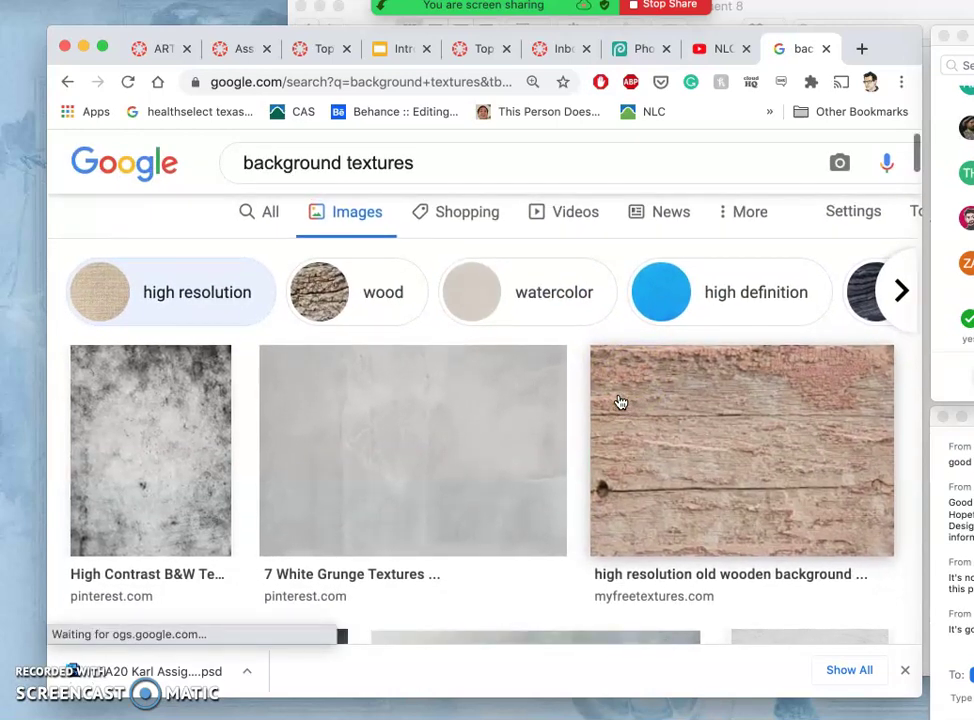
- Try the red textures refinement, then go back to the previous refined results
left_click(899, 292)
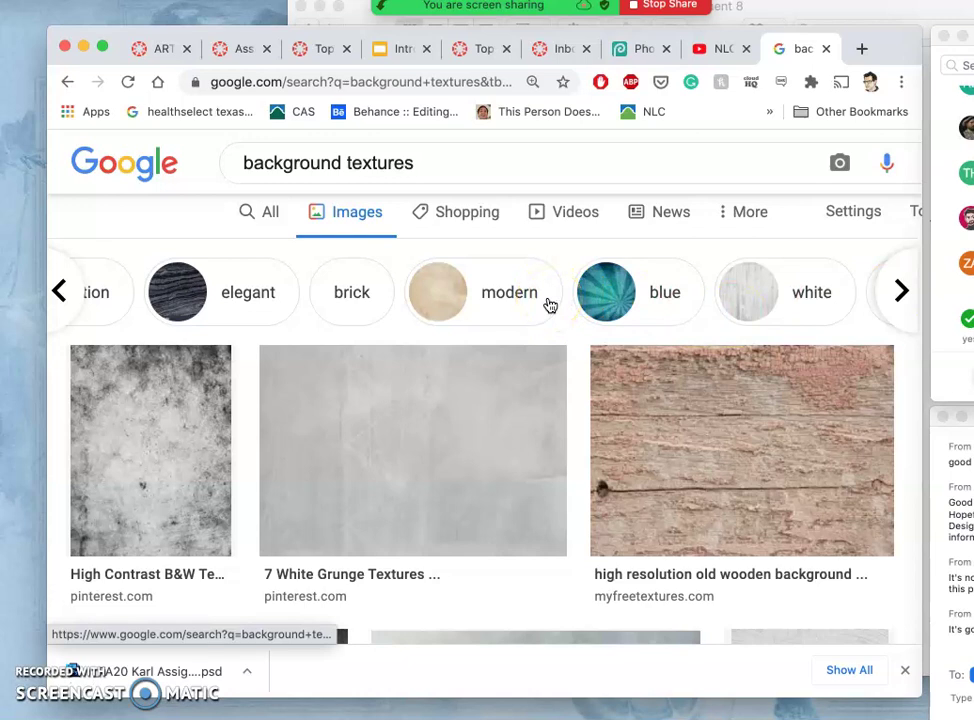
left_click(891, 301)
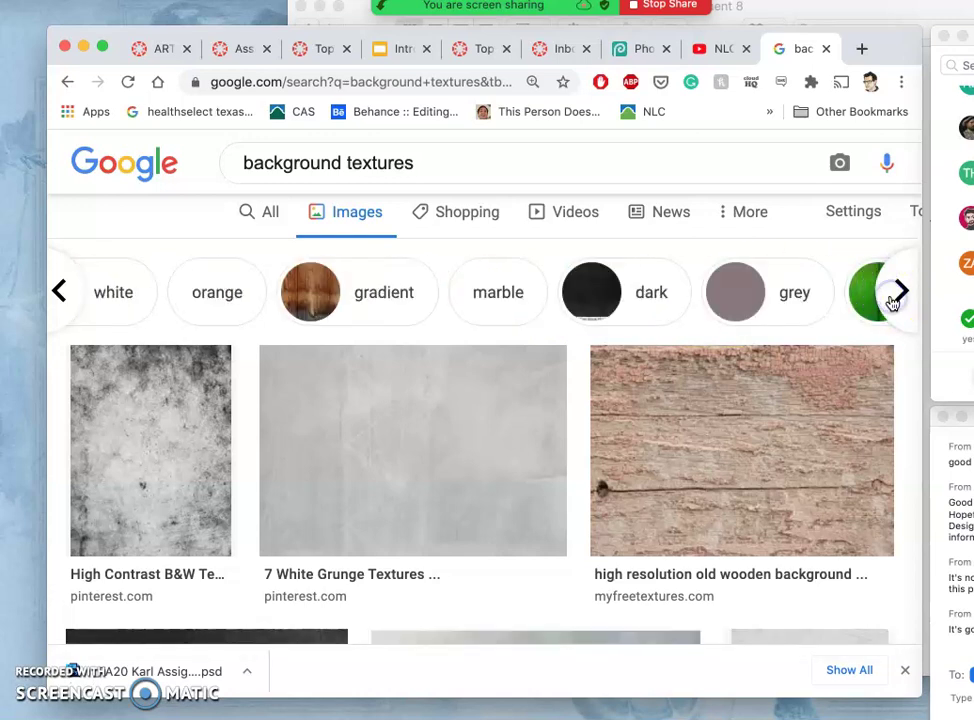
left_click(891, 301)
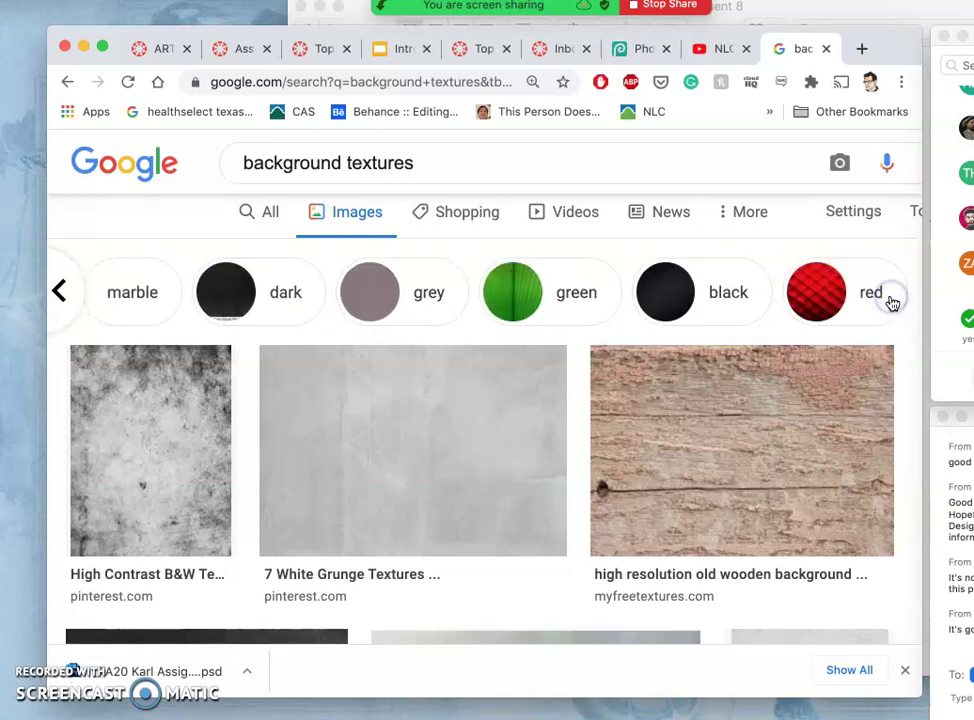
left_click(889, 301)
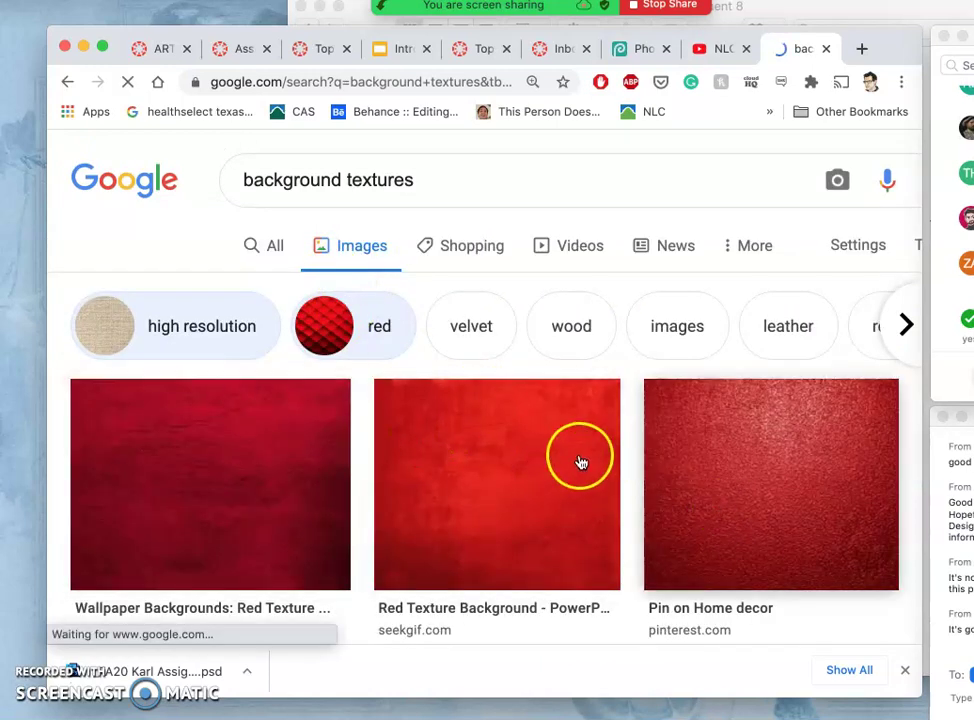
left_click(108, 333)
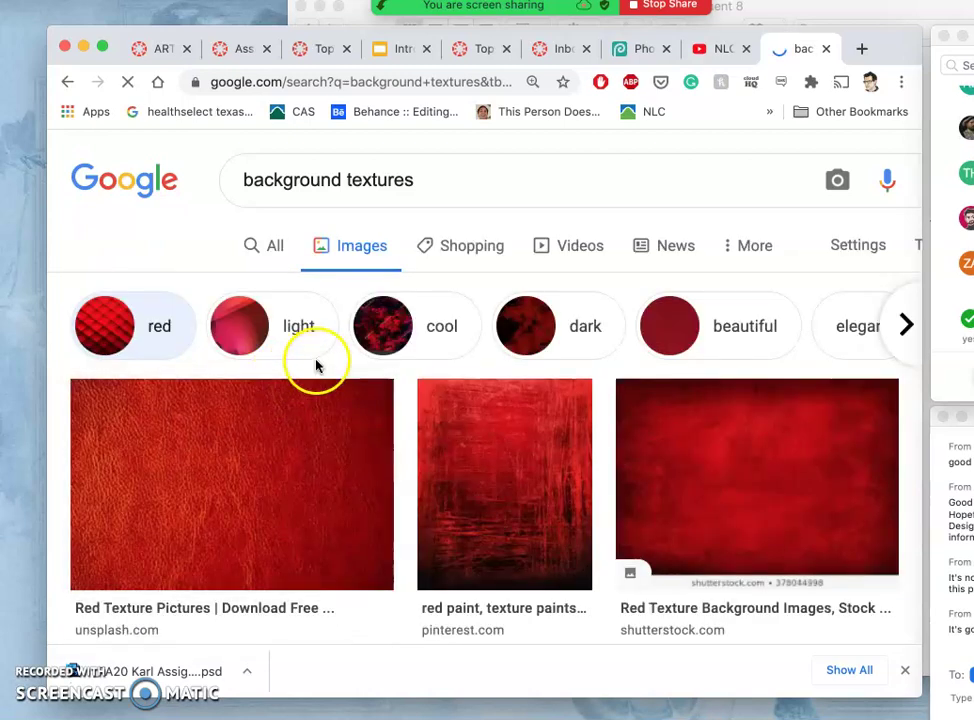
left_click(67, 84)
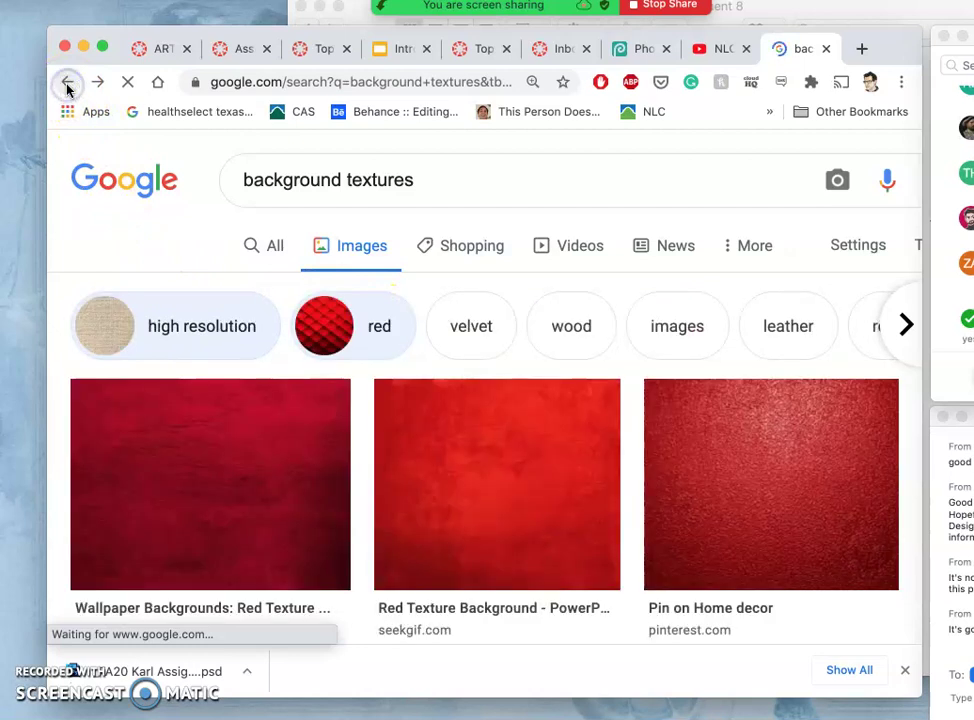
left_click(410, 328)
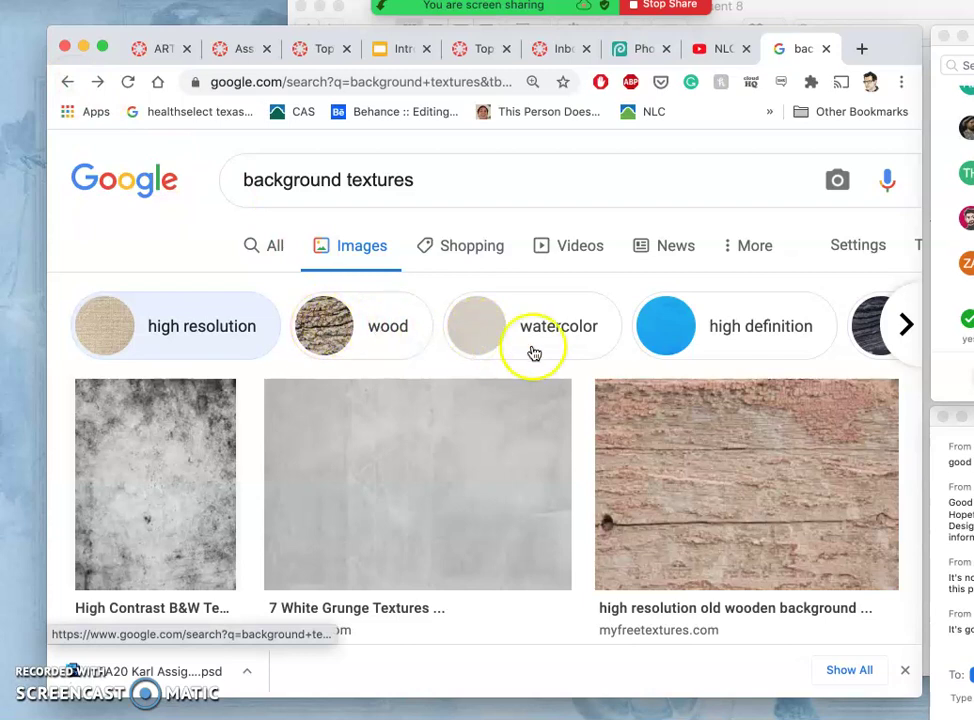
scroll(531, 348, "right", 5)
scroll(556, 346, "right", 5)
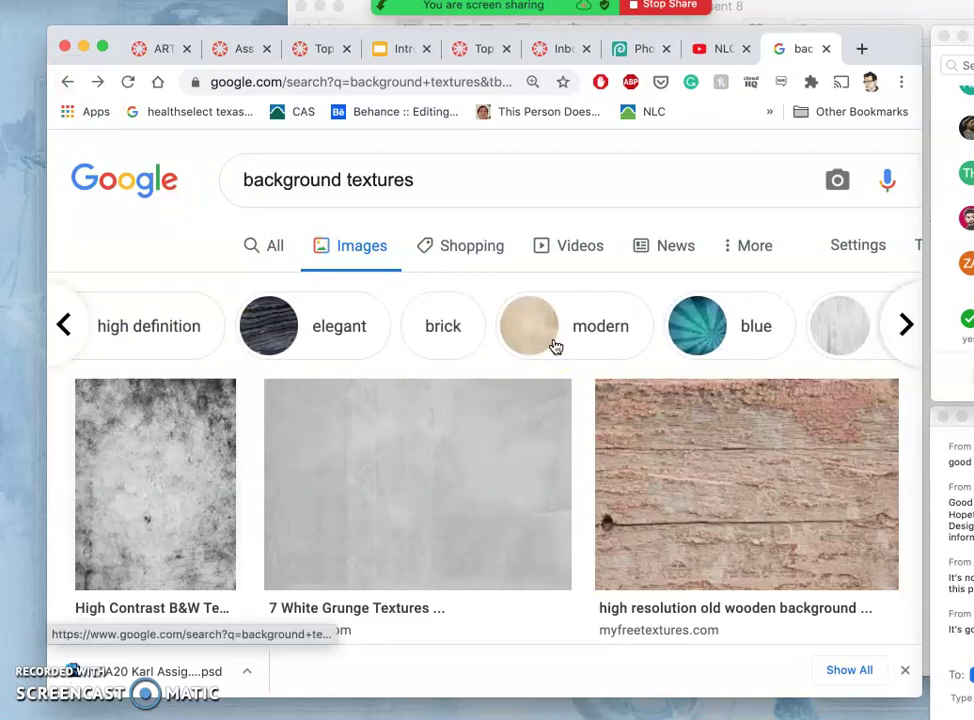
scroll(556, 346, "right", 5)
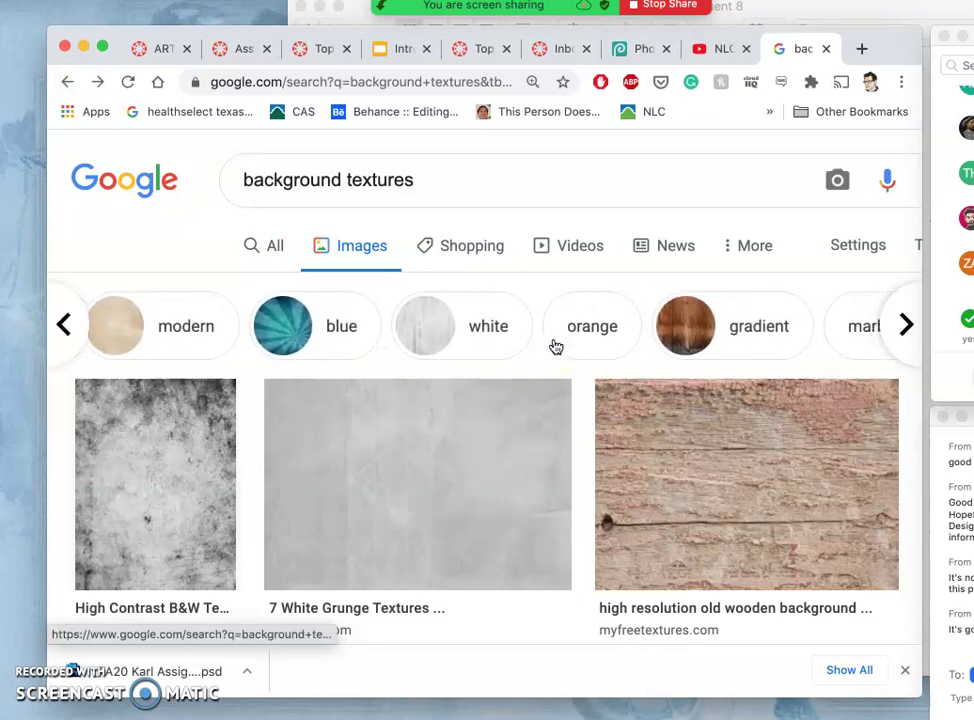
scroll(552, 346, "left", 4)
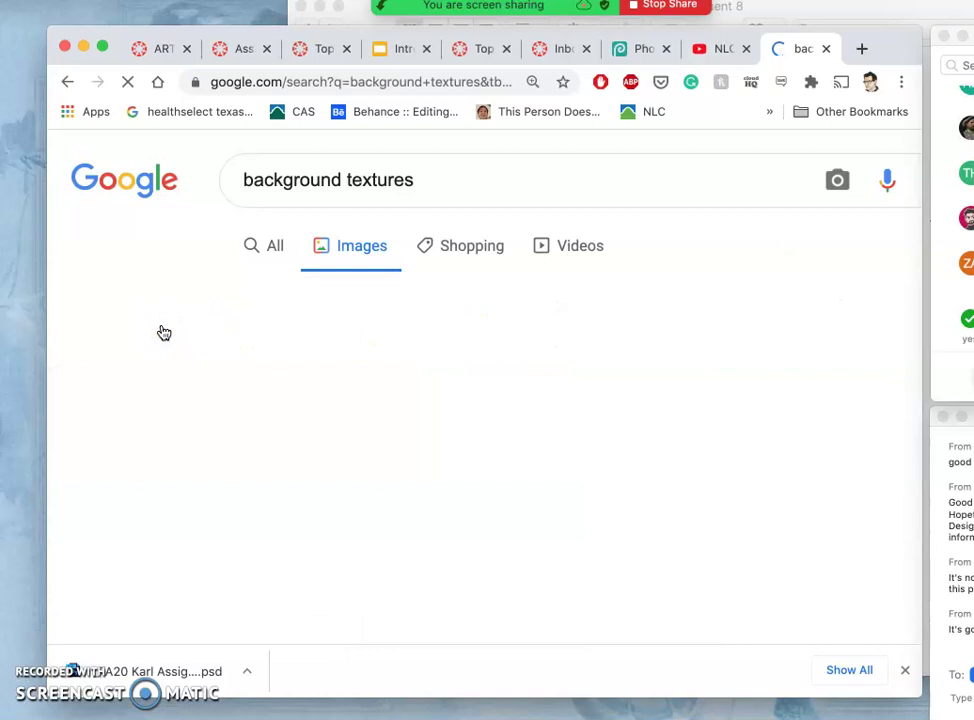
- Open the Modern abstract blue texture result in a new tab
scroll(395, 416, "down", 4)
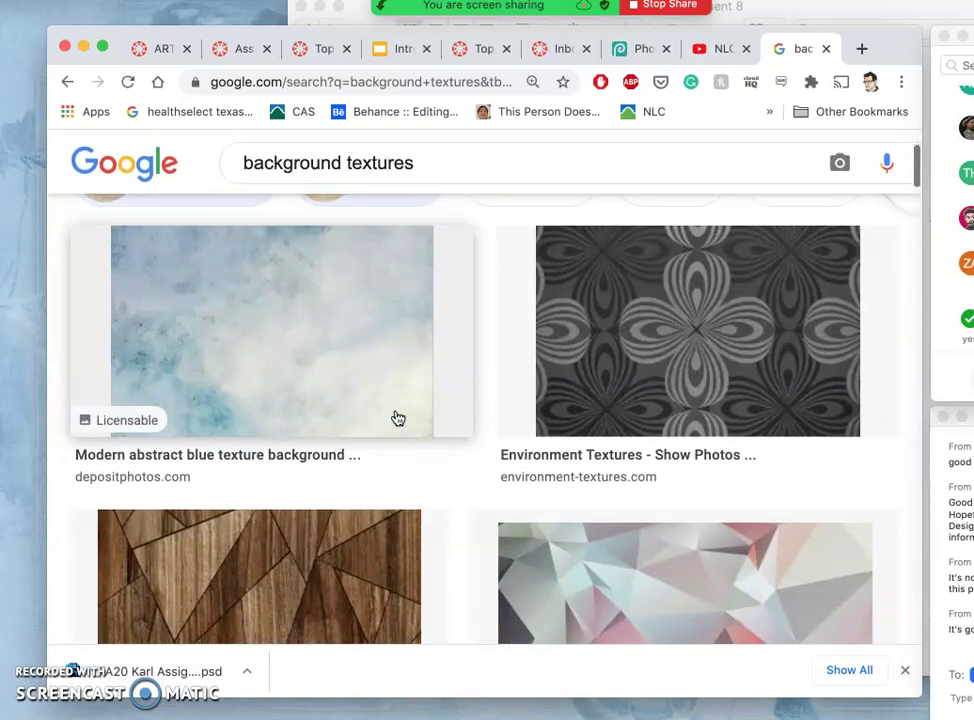
scroll(395, 417, "up", 1)
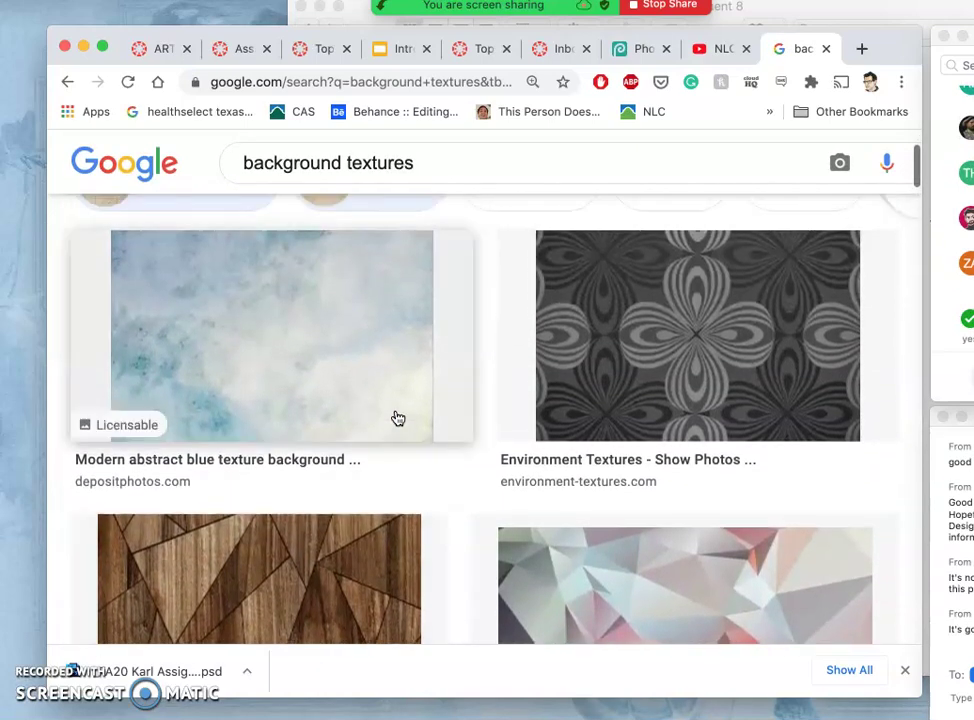
left_click(330, 372)
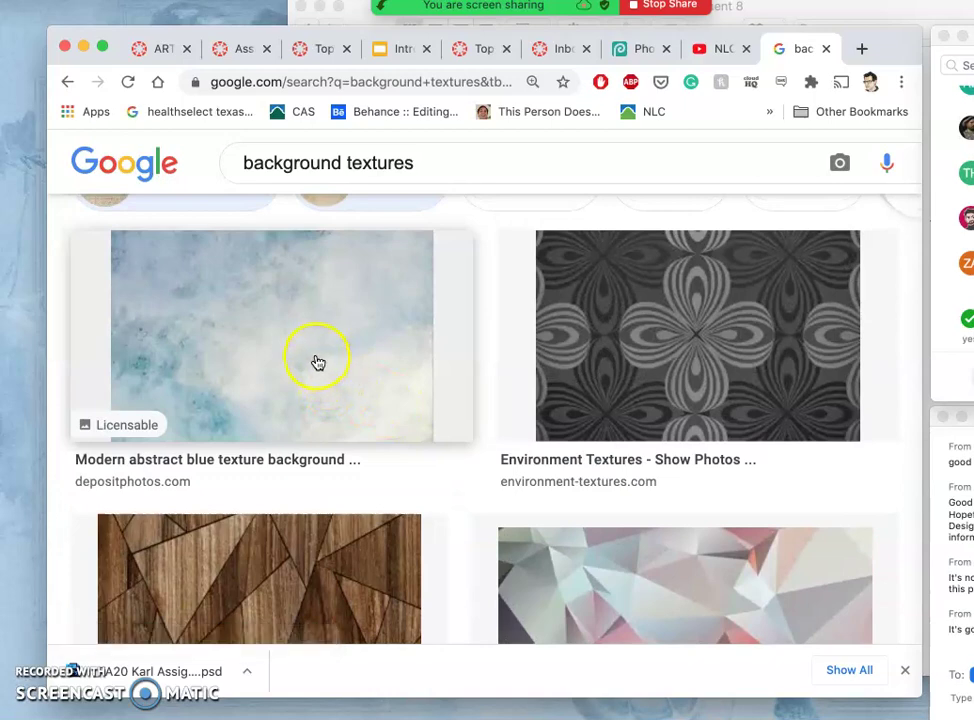
right_click(317, 360)
left_click(355, 366)
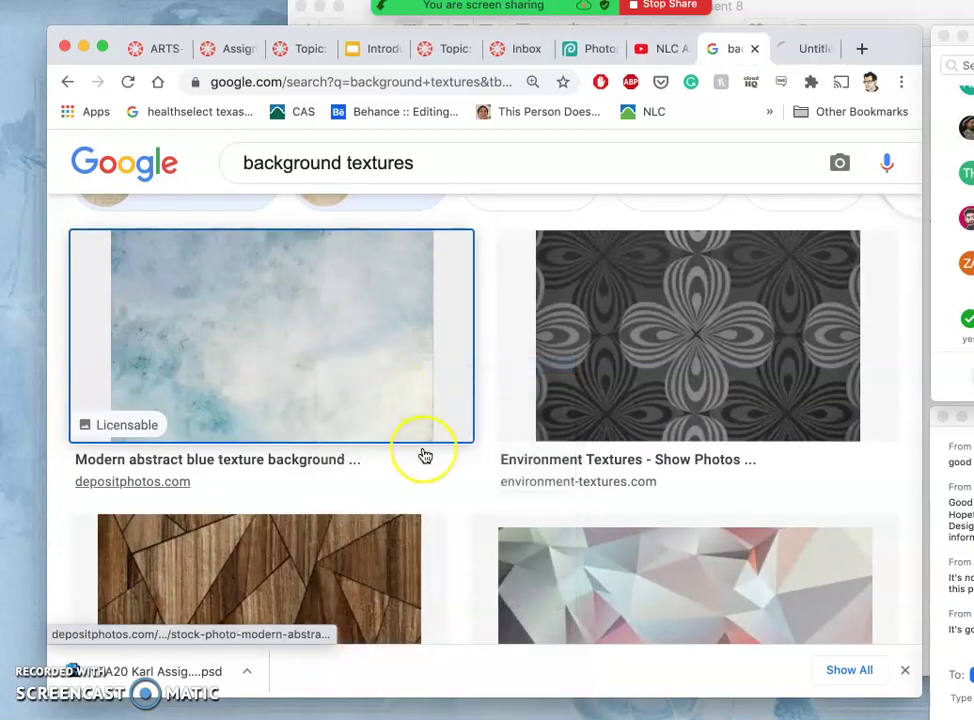
- Scroll further down and open the Abstract Modern Watercolor background result in a new tab
scroll(422, 454, "down", 4)
scroll(425, 455, "down", 2)
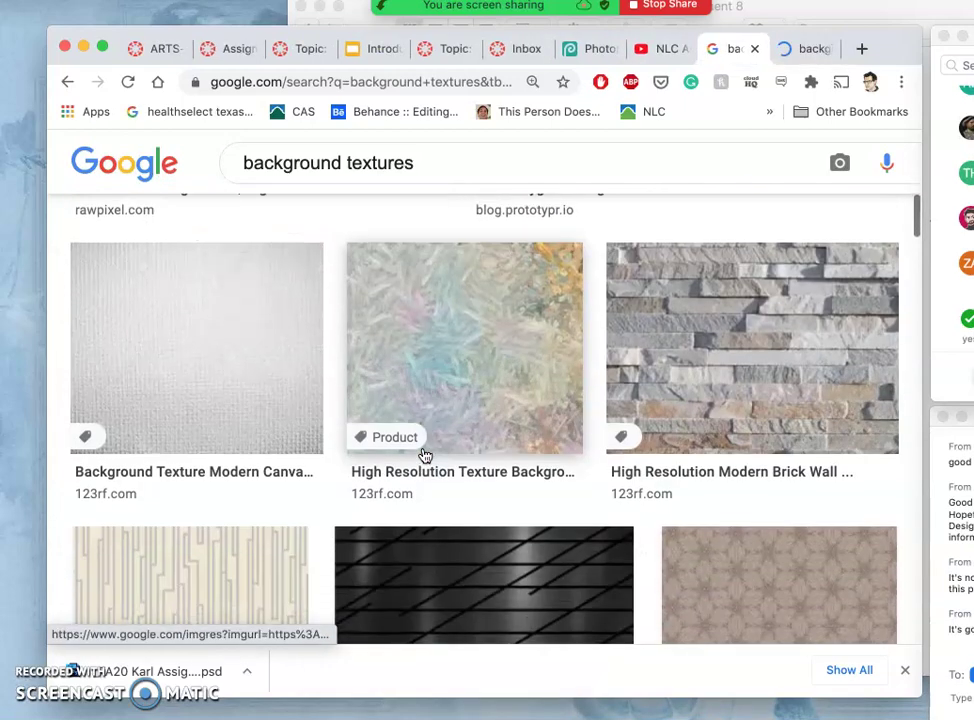
scroll(372, 458, "down", 6)
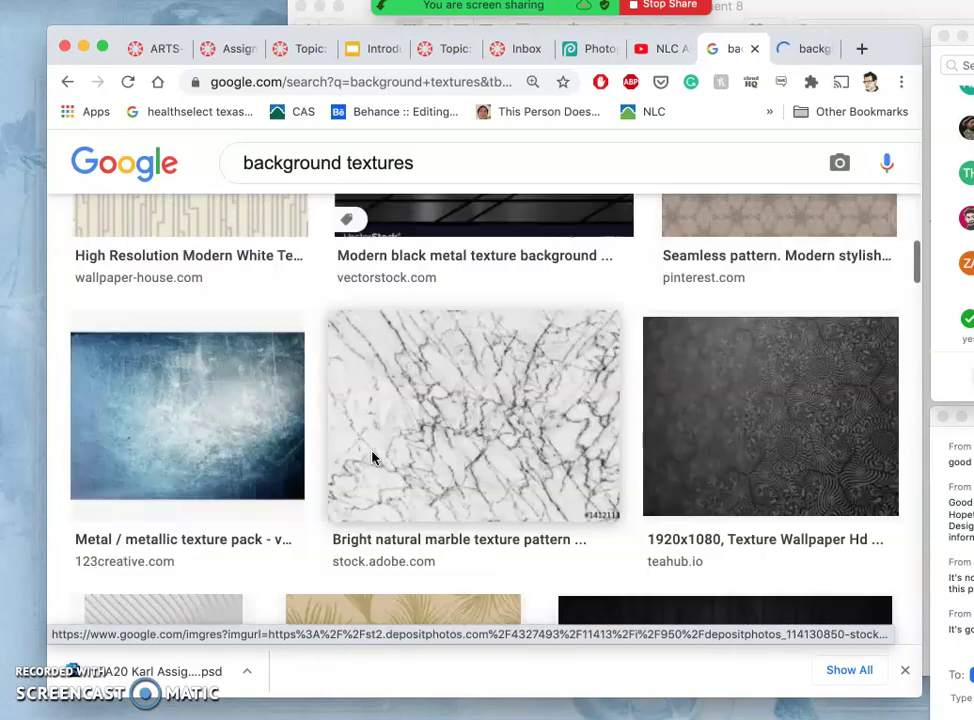
scroll(372, 458, "down", 4)
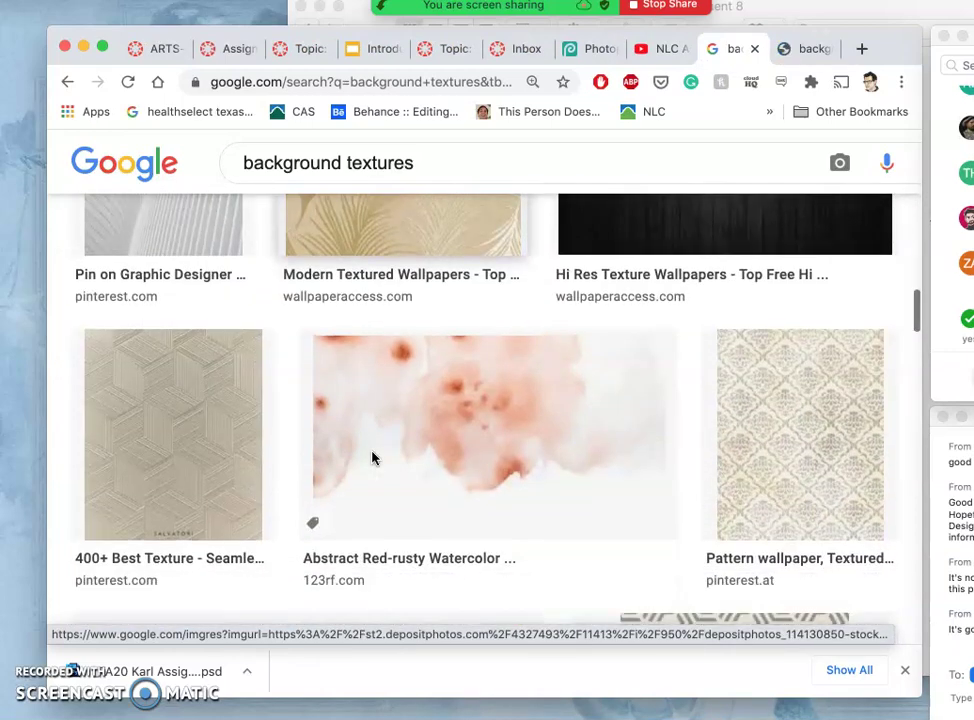
scroll(372, 458, "down", 8)
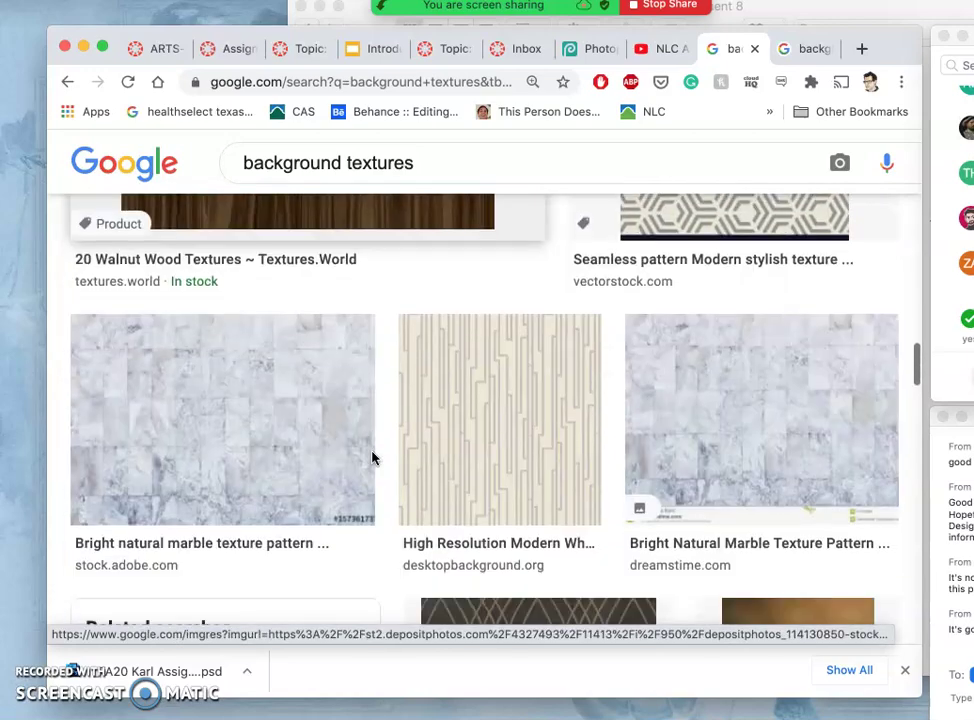
scroll(372, 458, "down", 8)
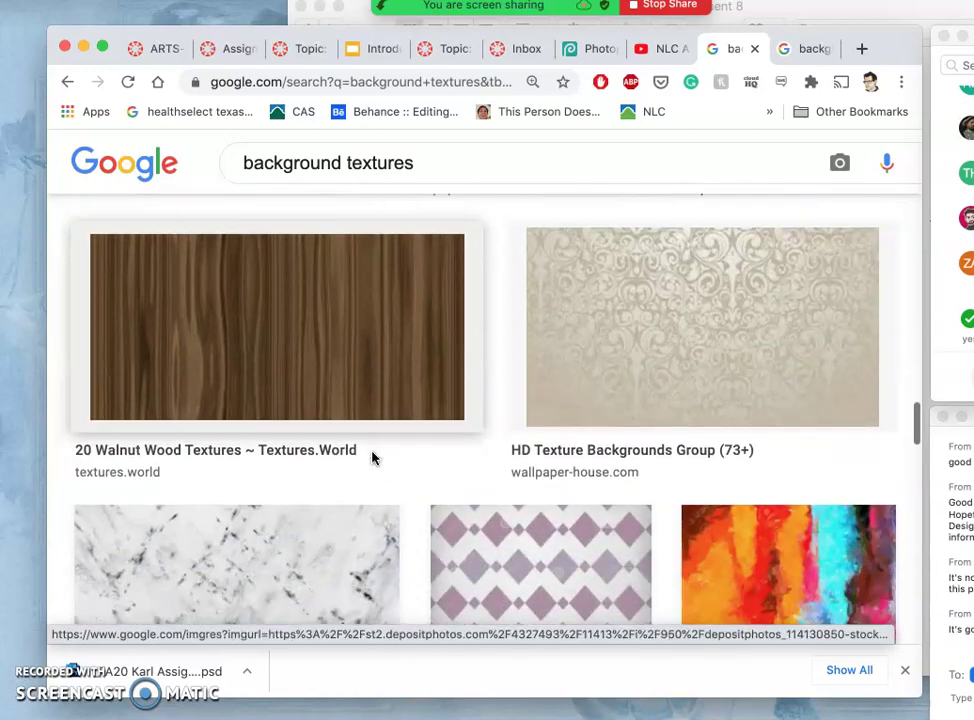
scroll(372, 458, "down", 7)
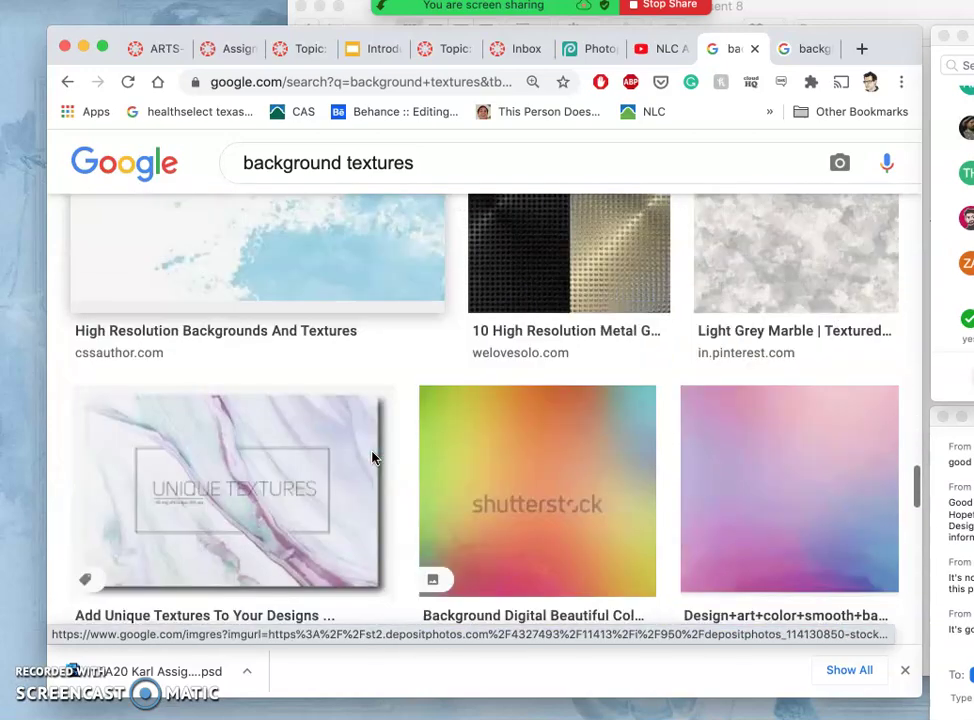
scroll(372, 458, "down", 7)
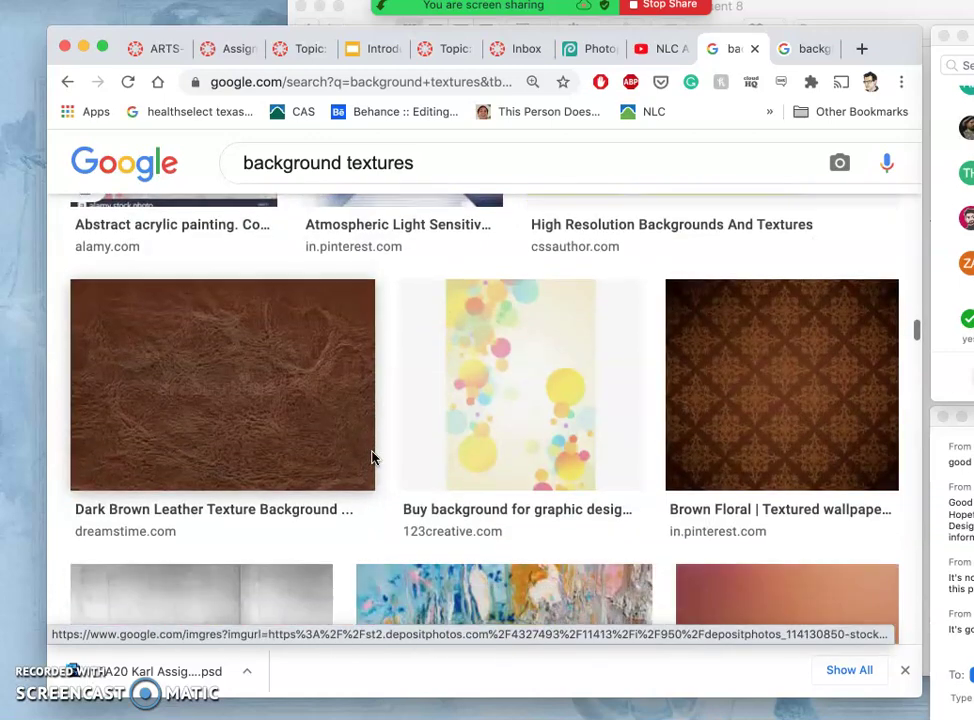
scroll(372, 458, "down", 9)
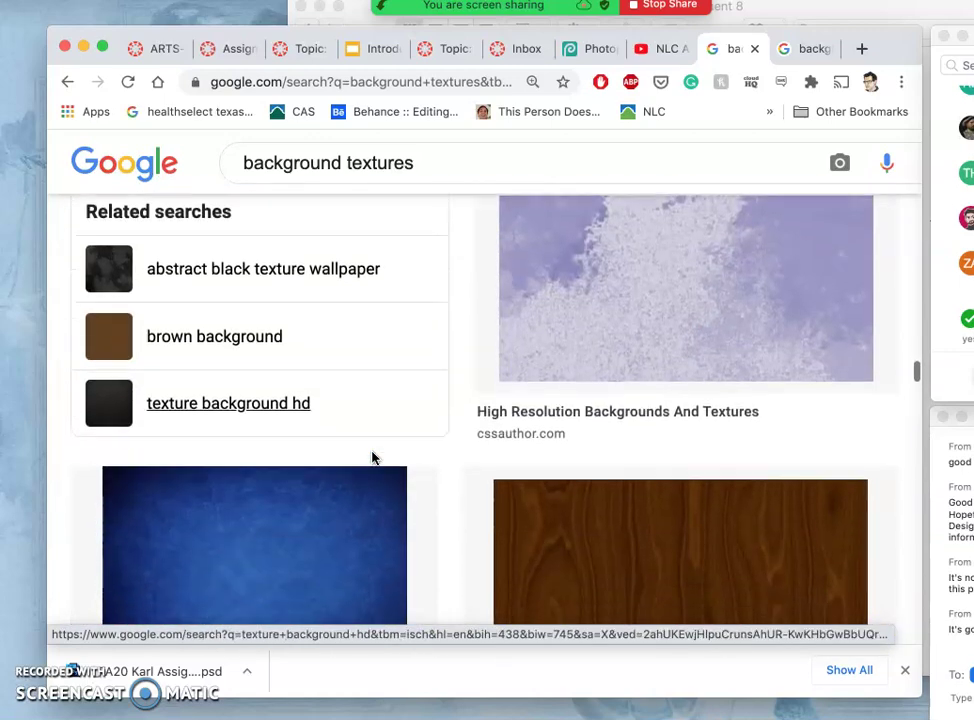
scroll(372, 458, "down", 1)
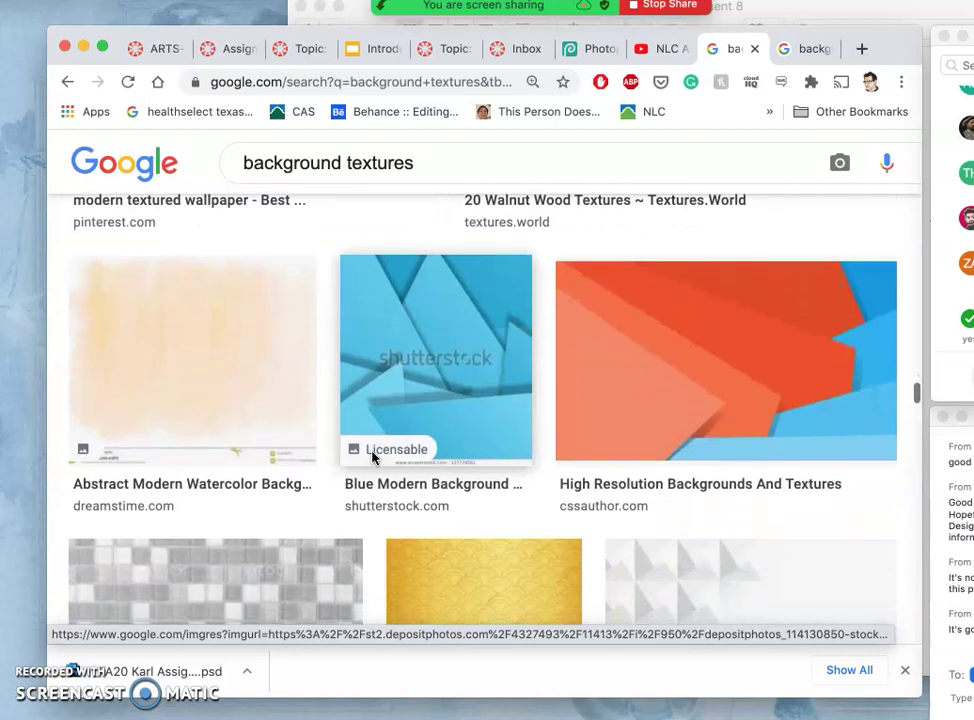
left_click(229, 364)
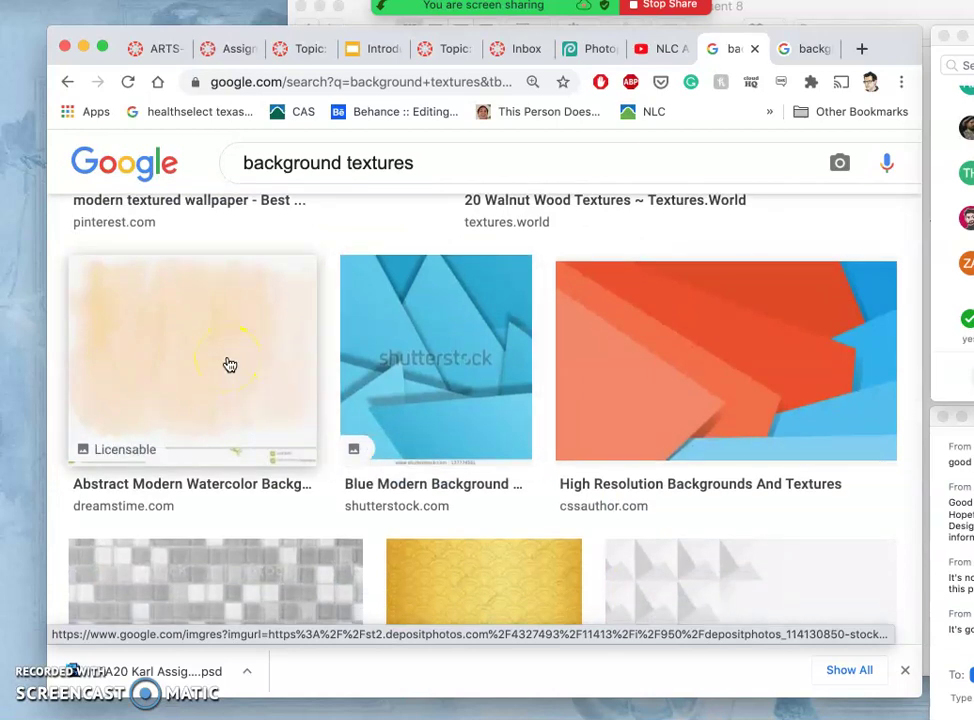
right_click(229, 362)
left_click(264, 367)
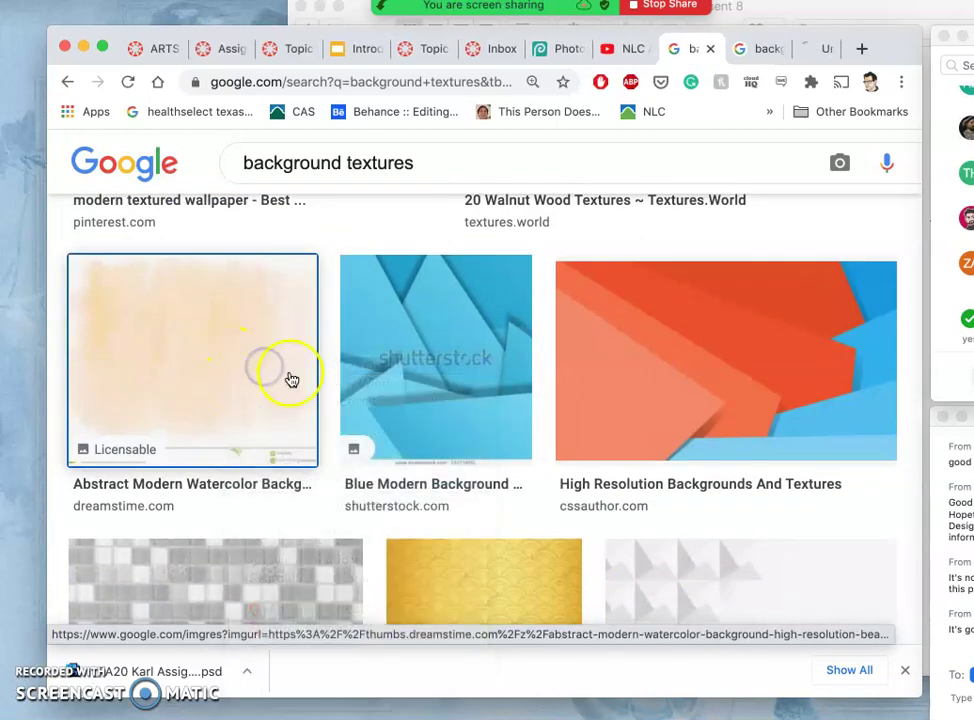
scroll(296, 388, "down", 5)
scroll(296, 388, "down", 1)
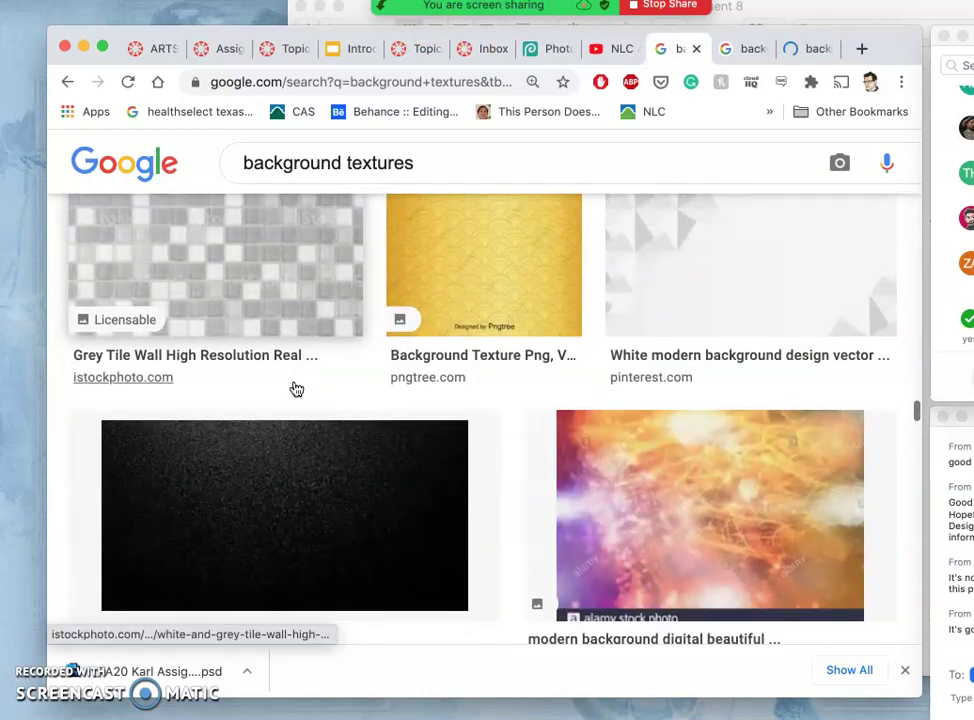
left_click(746, 52)
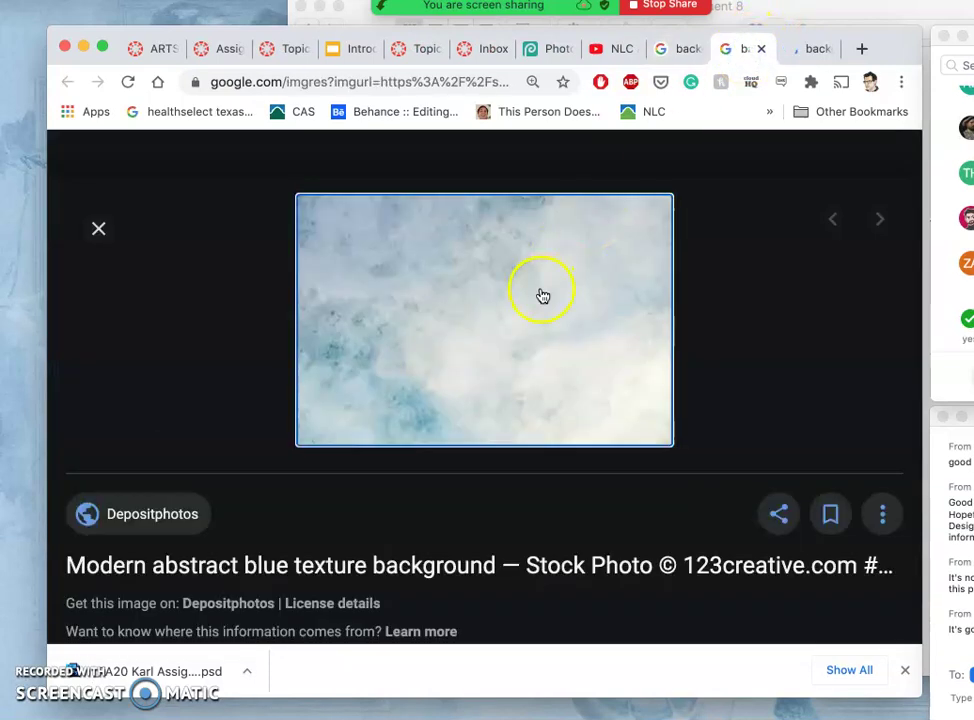
right_click(463, 358)
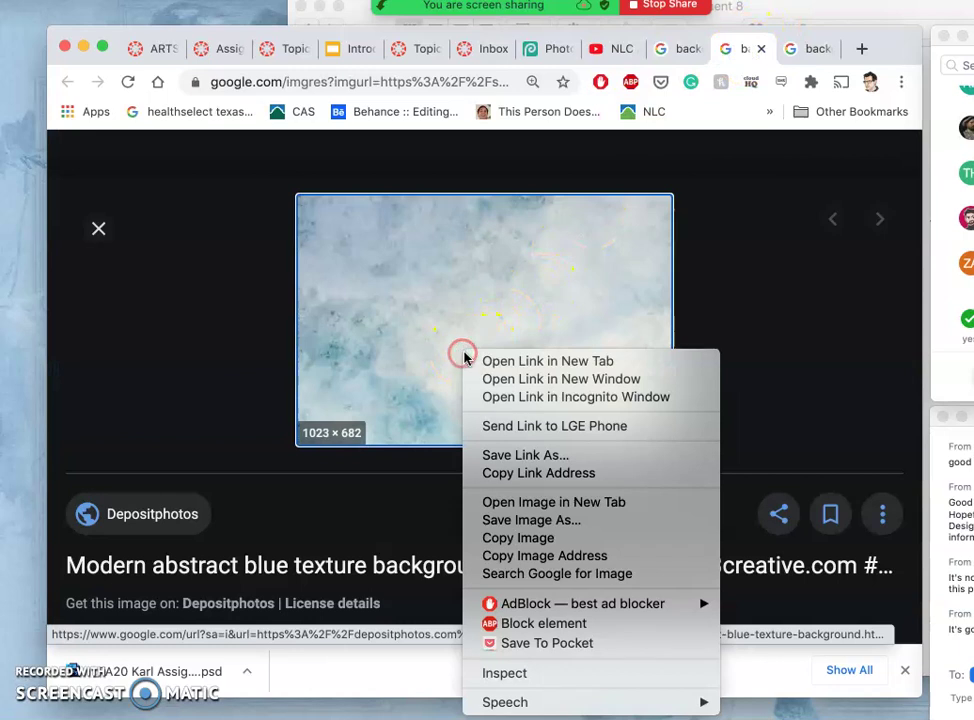
left_click(500, 367)
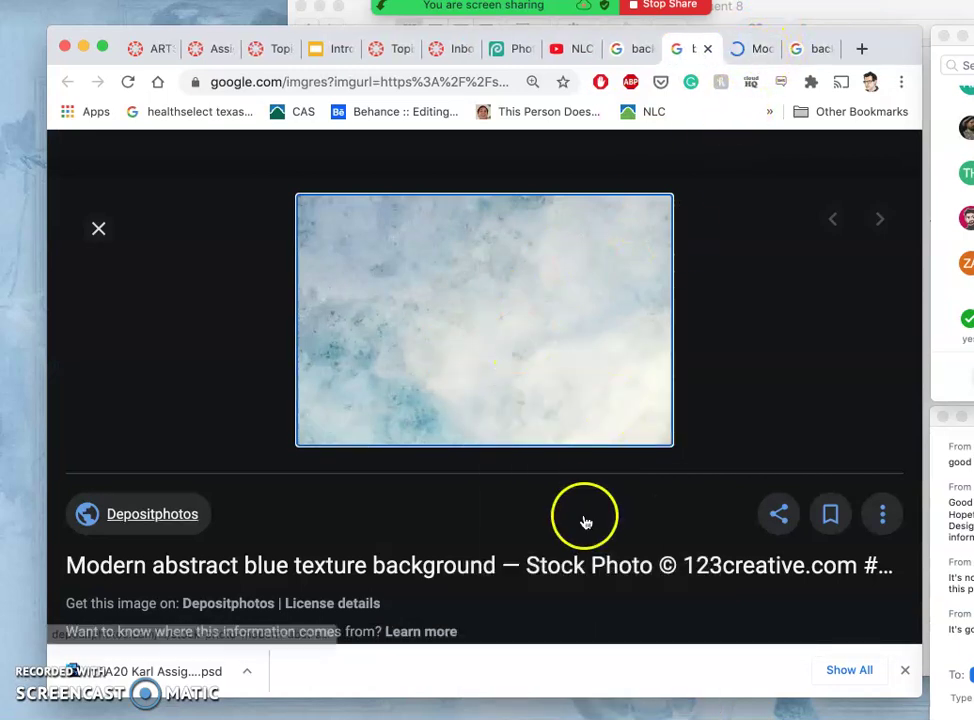
left_click(751, 52)
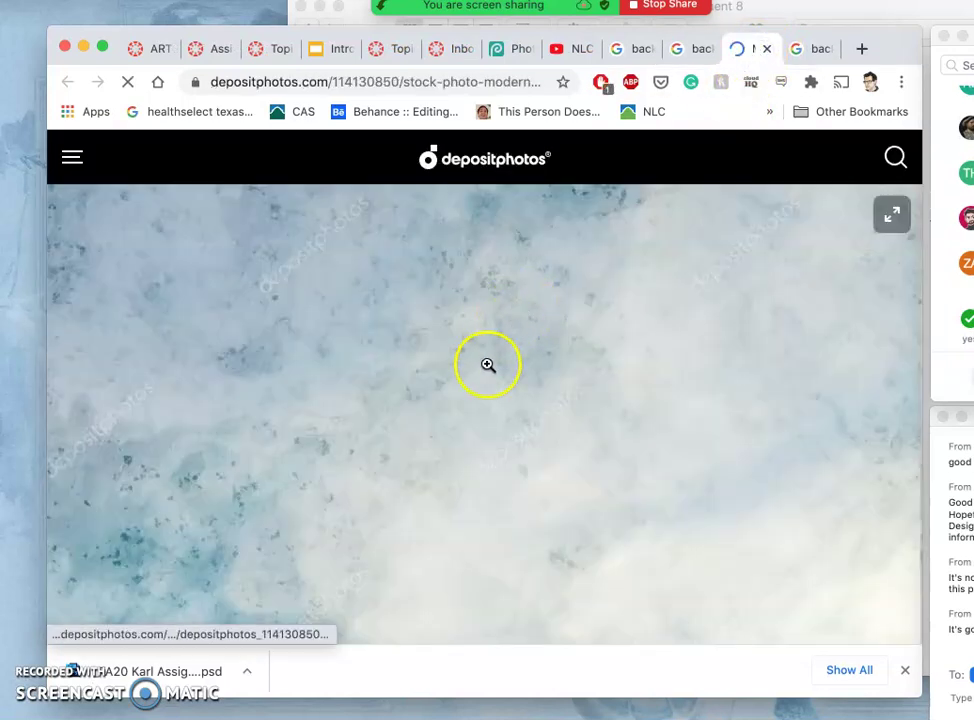
scroll(476, 403, "down", 2)
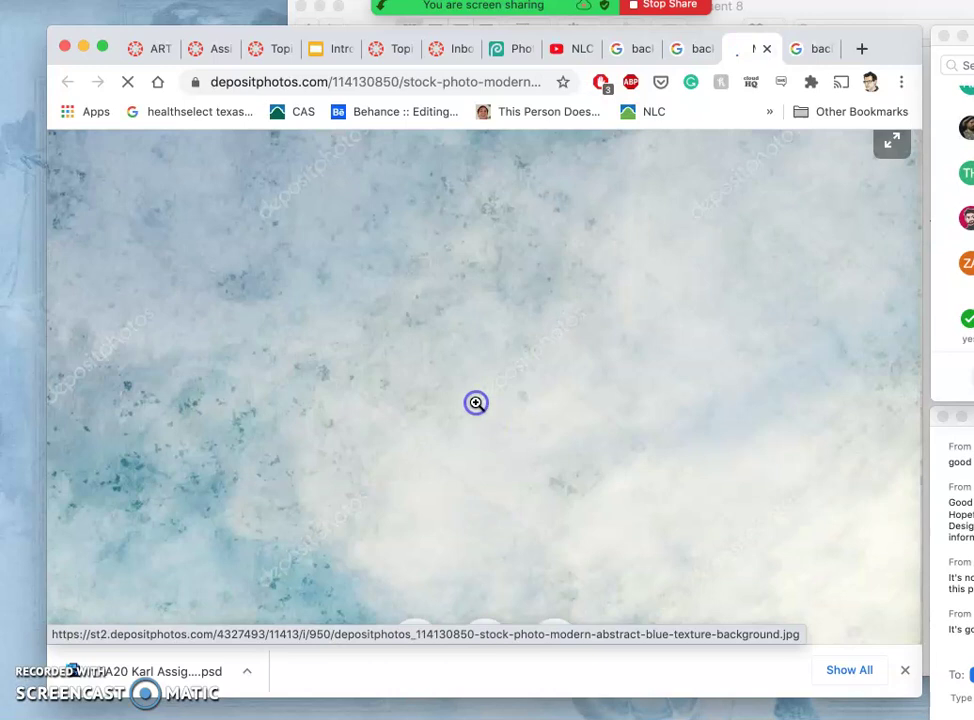
left_click(476, 403)
left_click(306, 209)
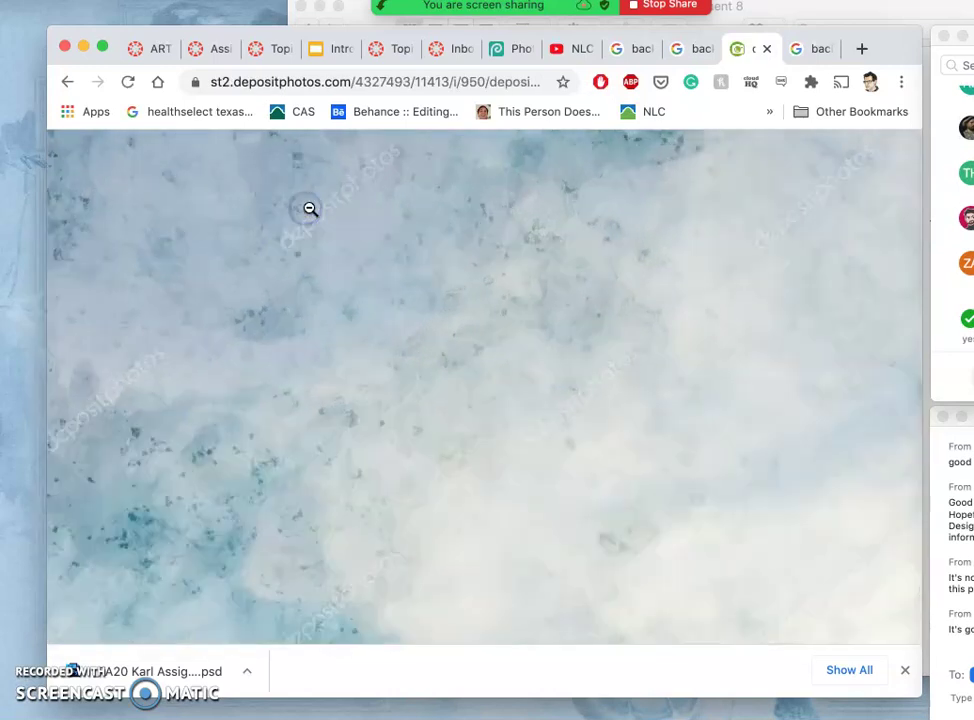
left_click(348, 199)
scroll(338, 258, "left", 5)
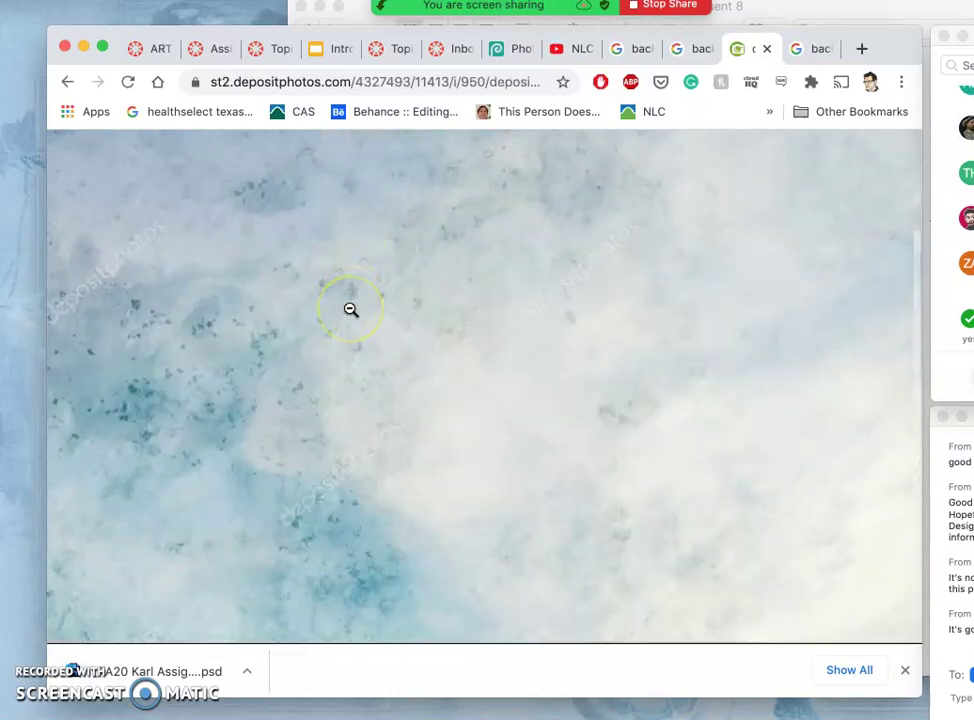
scroll(360, 295, "up", 3)
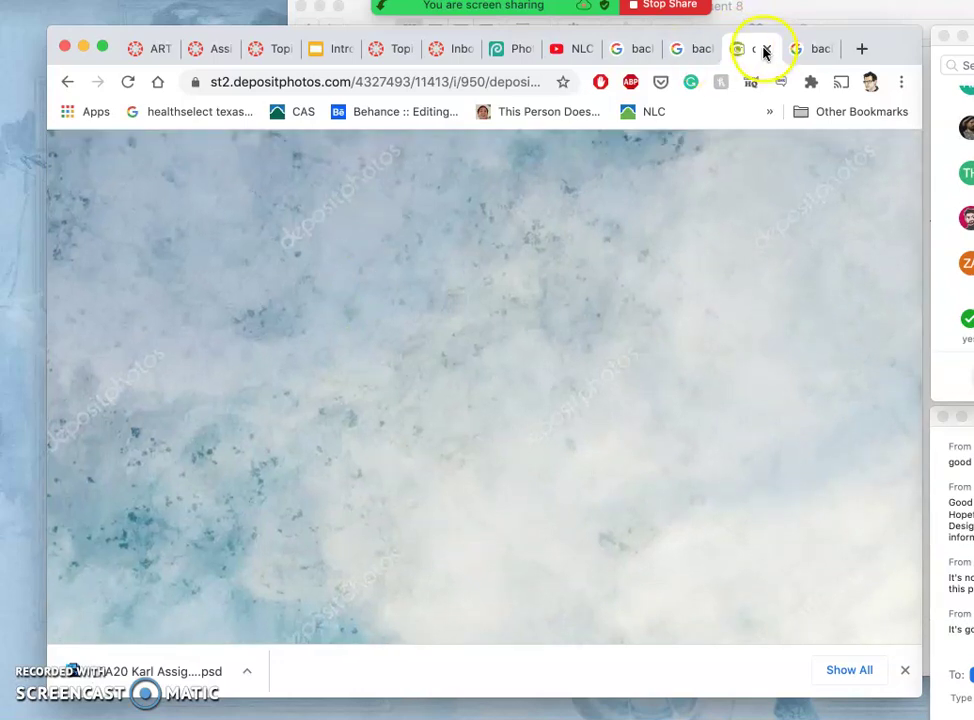
left_click(769, 49)
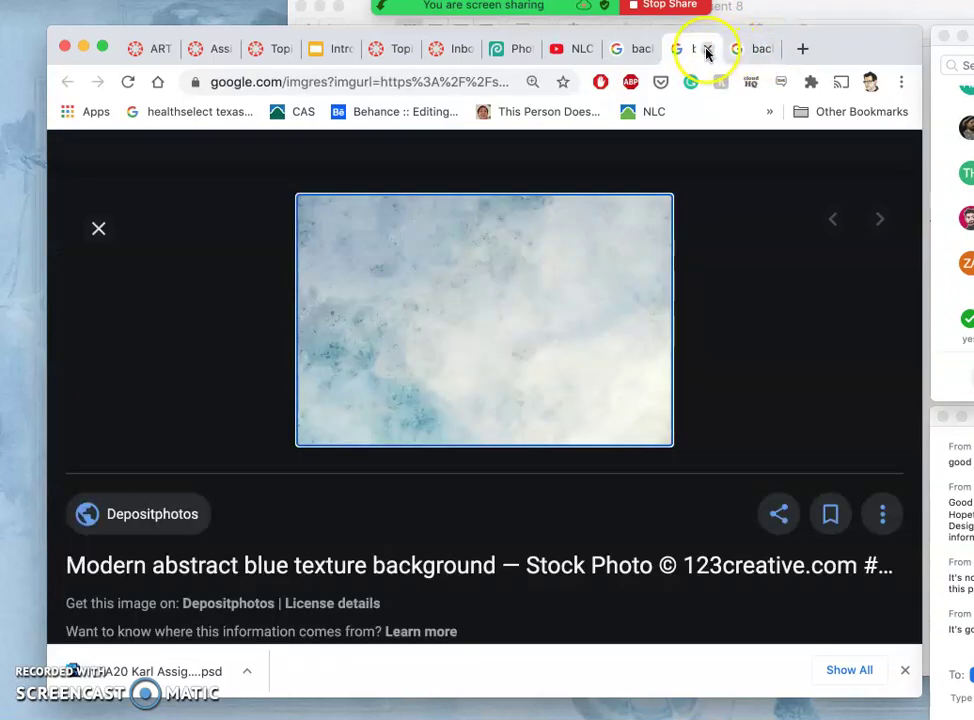
left_click(643, 50)
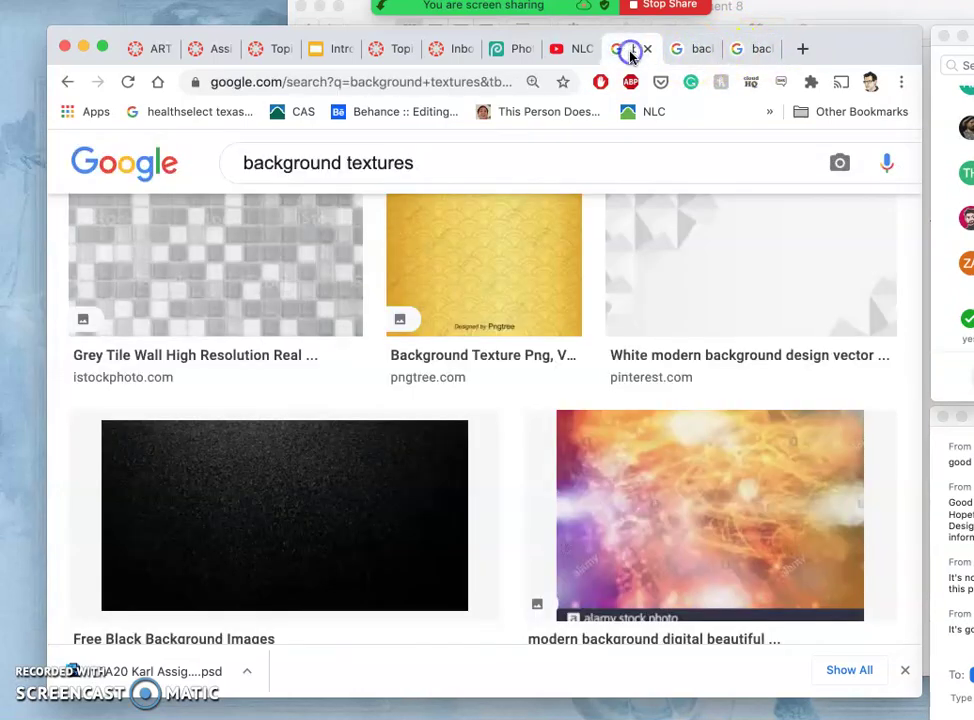
scroll(487, 332, "down", 3)
scroll(483, 337, "down", 3)
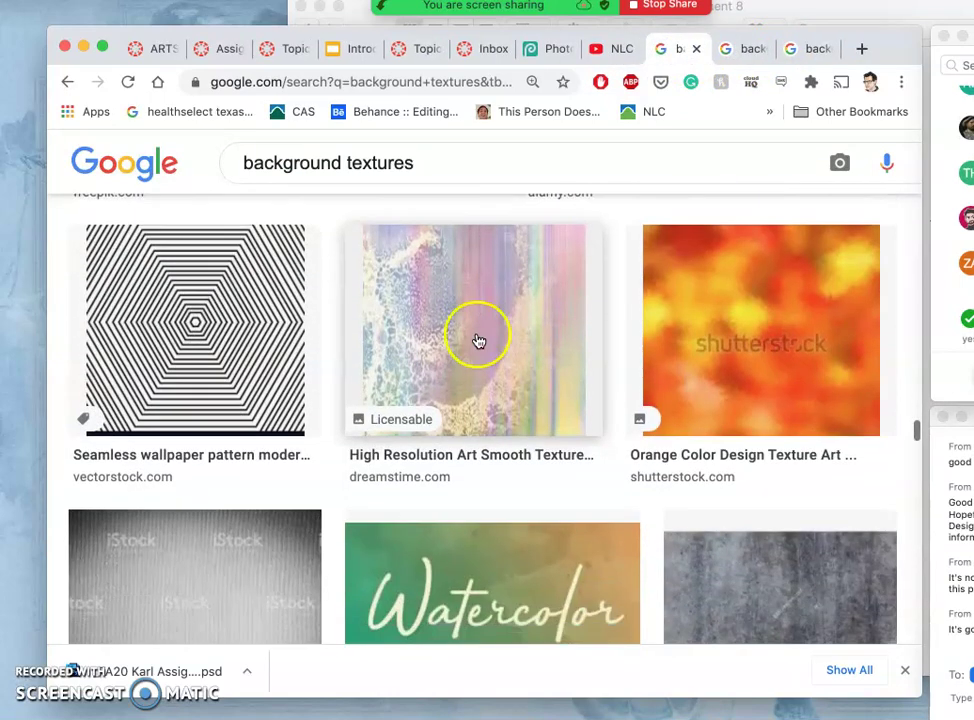
scroll(447, 437, "down", 6)
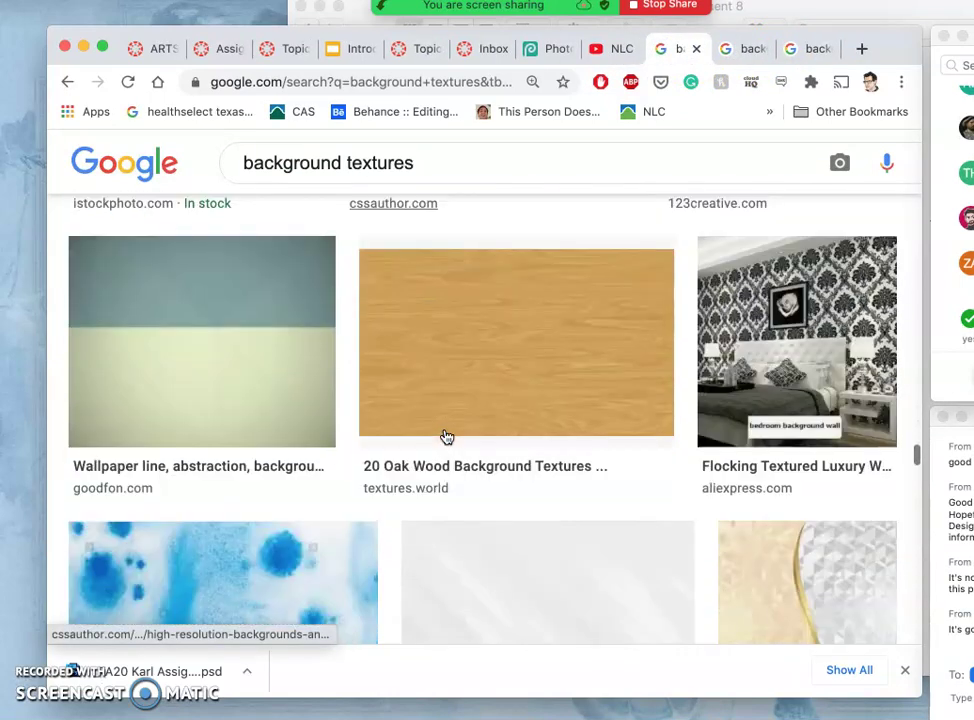
scroll(447, 437, "down", 10)
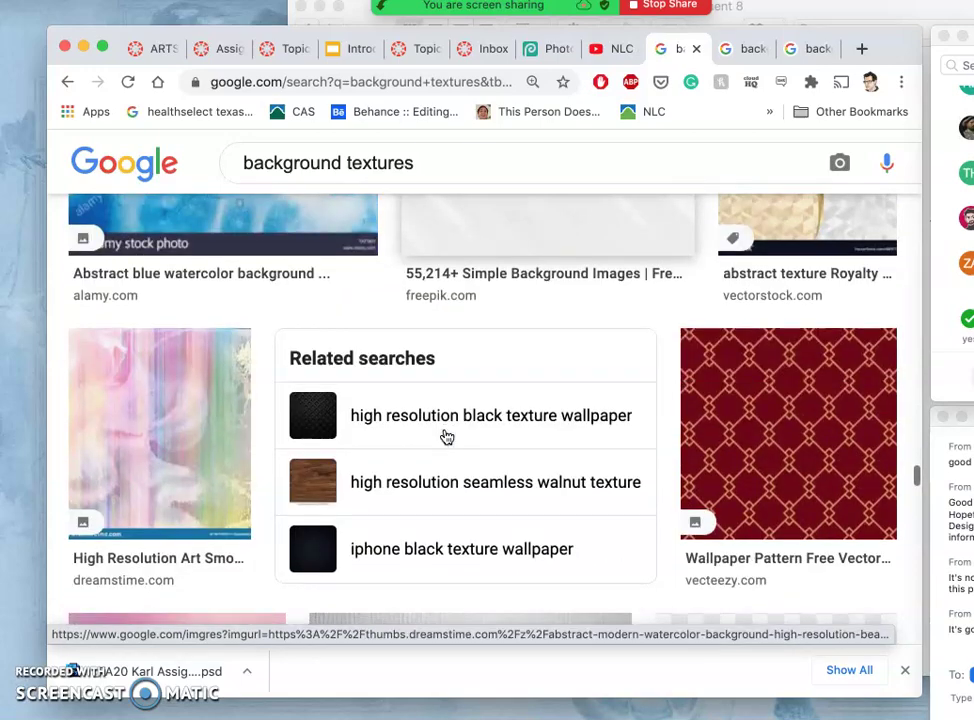
scroll(447, 437, "down", 8)
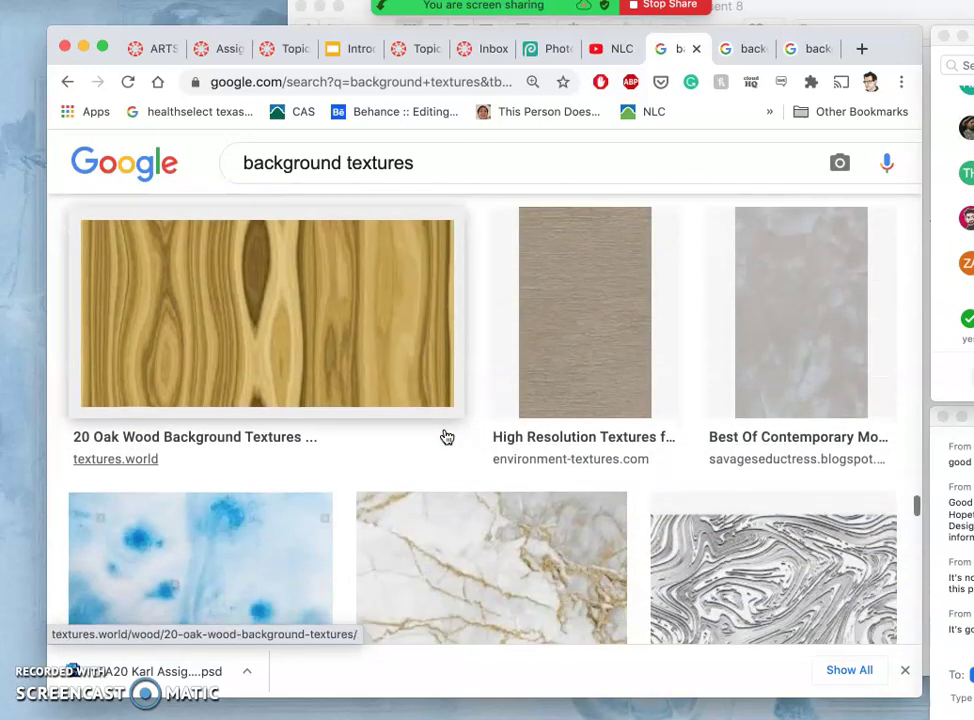
scroll(447, 437, "down", 7)
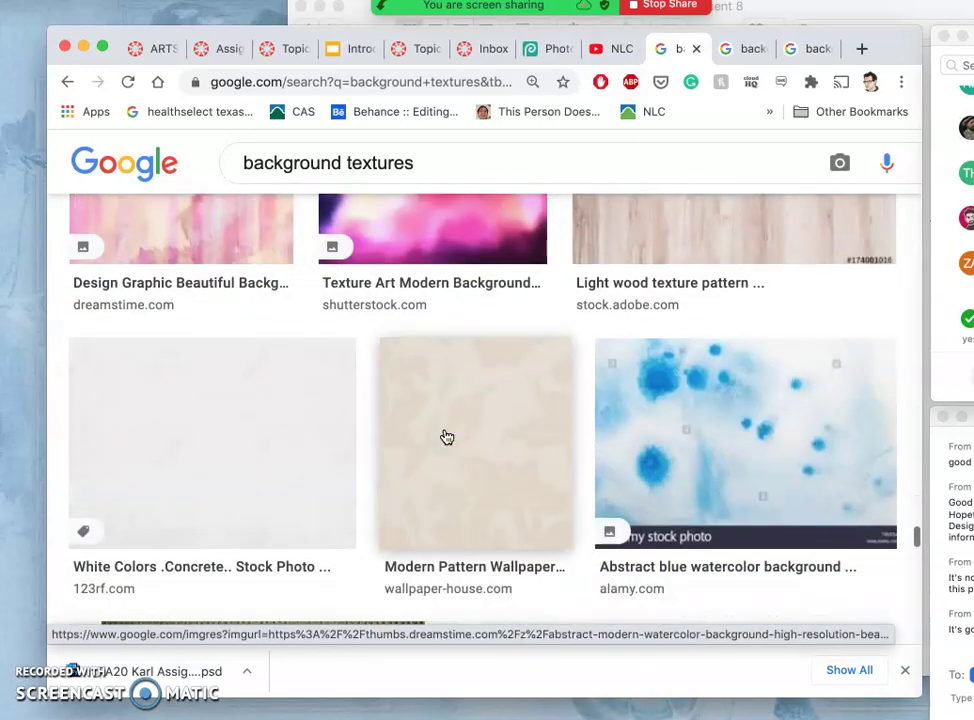
scroll(447, 437, "down", 5)
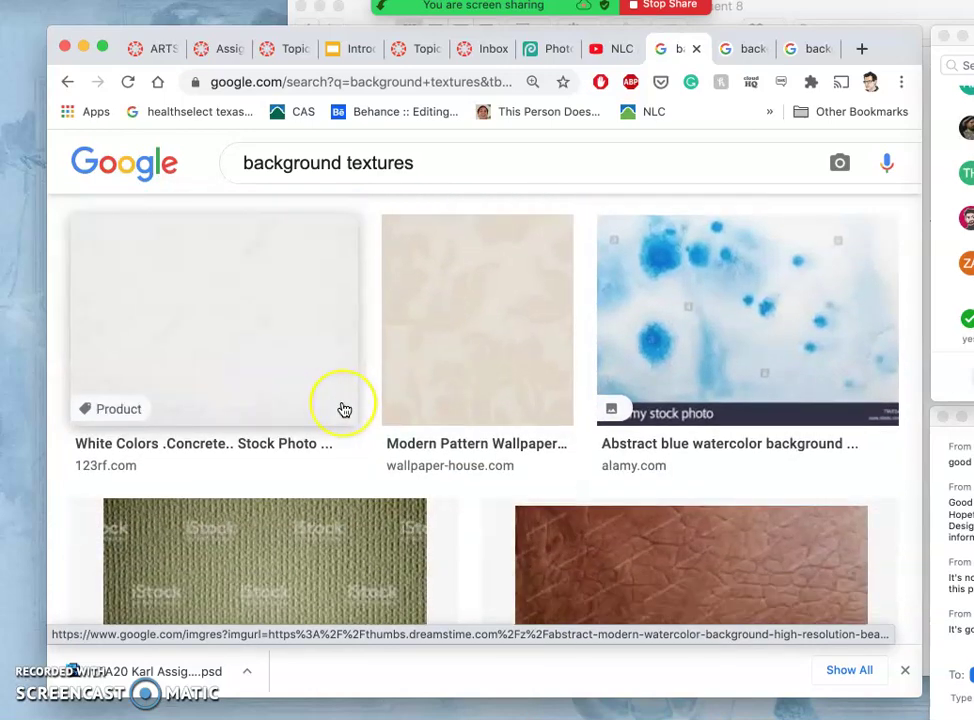
scroll(341, 408, "up", 20)
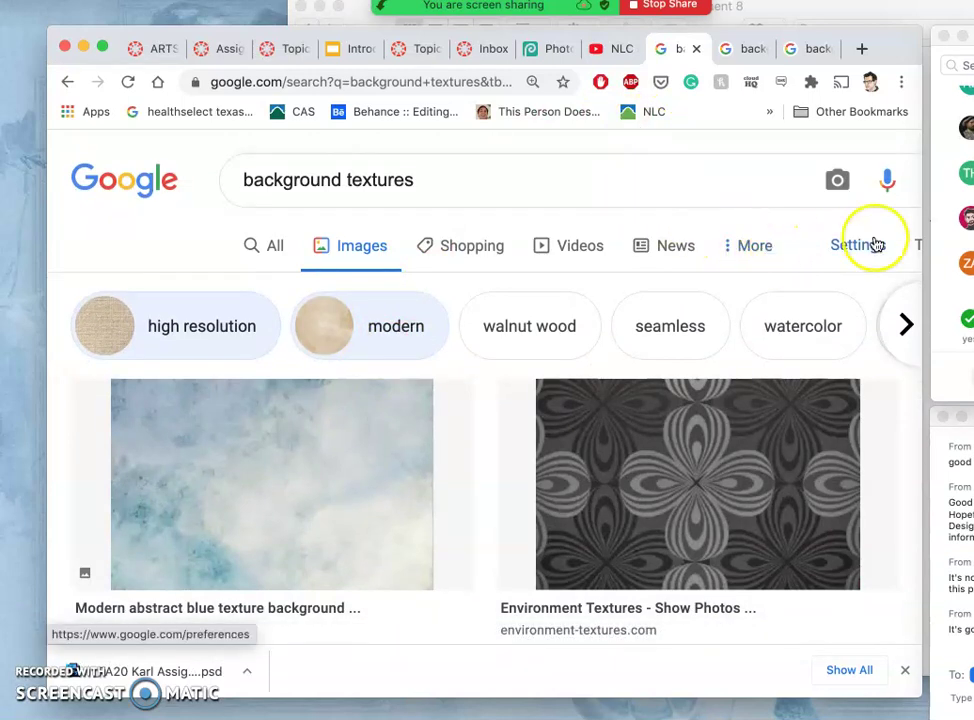
- Filter the background texture images to Large size and Creative Commons usage rights
left_click(912, 250)
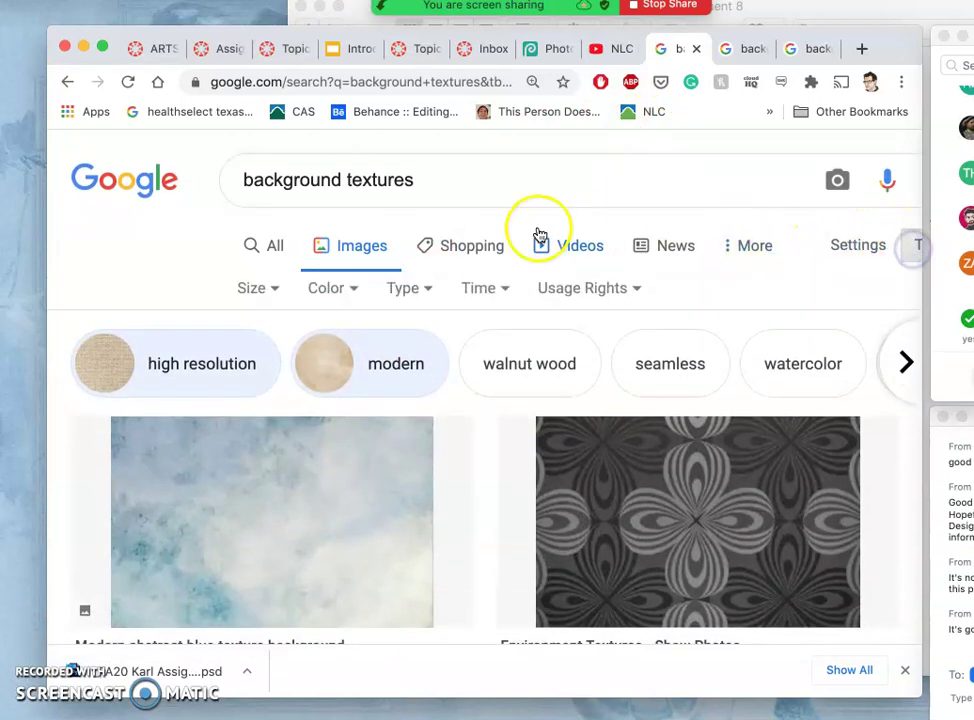
left_click(270, 288)
left_click(260, 368)
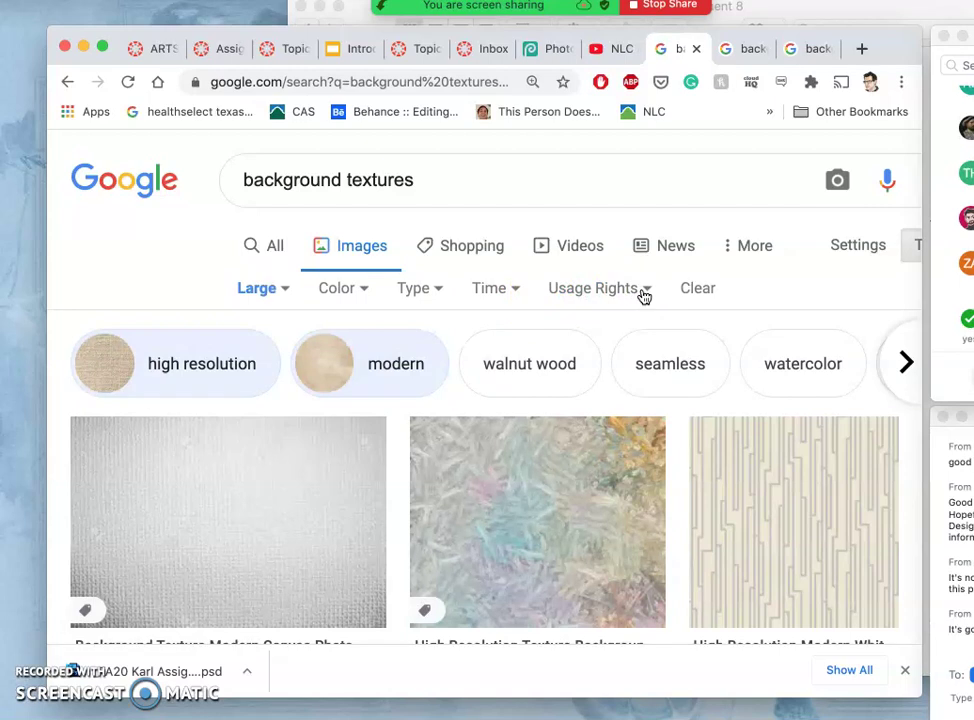
left_click(645, 292)
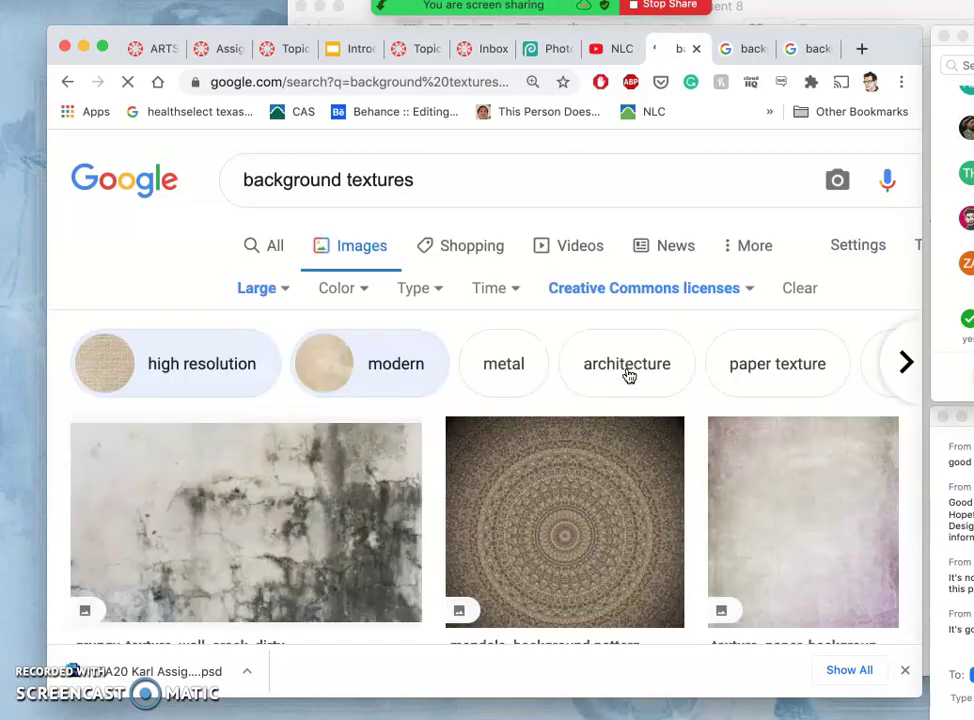
- Open the pale paper and scrapbooking paper texture results in new tabs
scroll(567, 413, "down", 4)
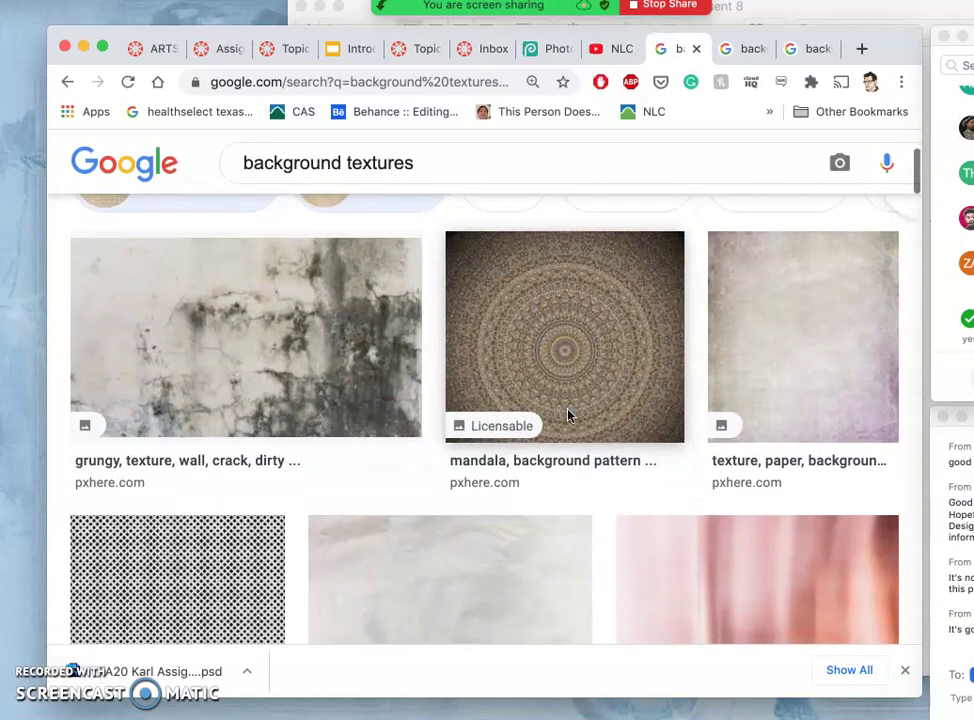
left_click(793, 336)
right_click(790, 336)
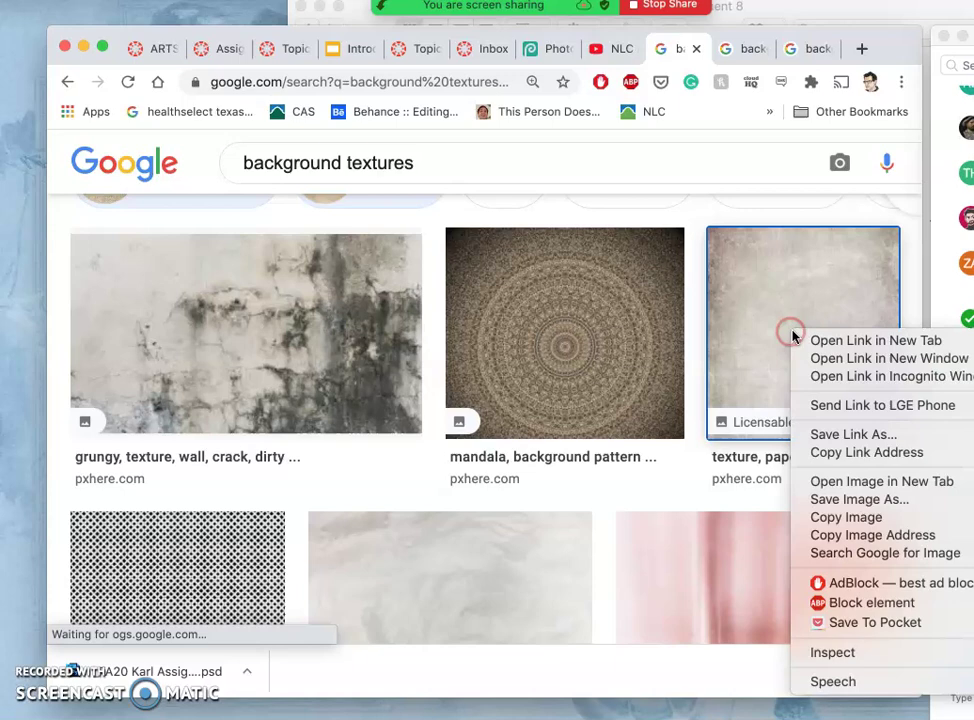
left_click(820, 339)
scroll(513, 441, "down", 5)
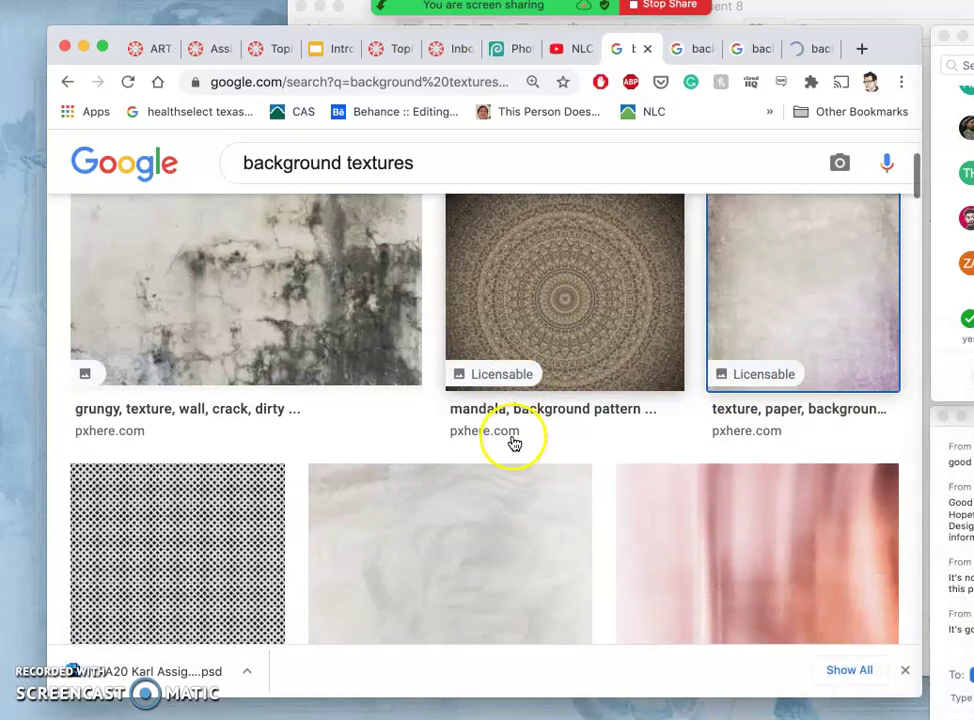
scroll(472, 441, "down", 10)
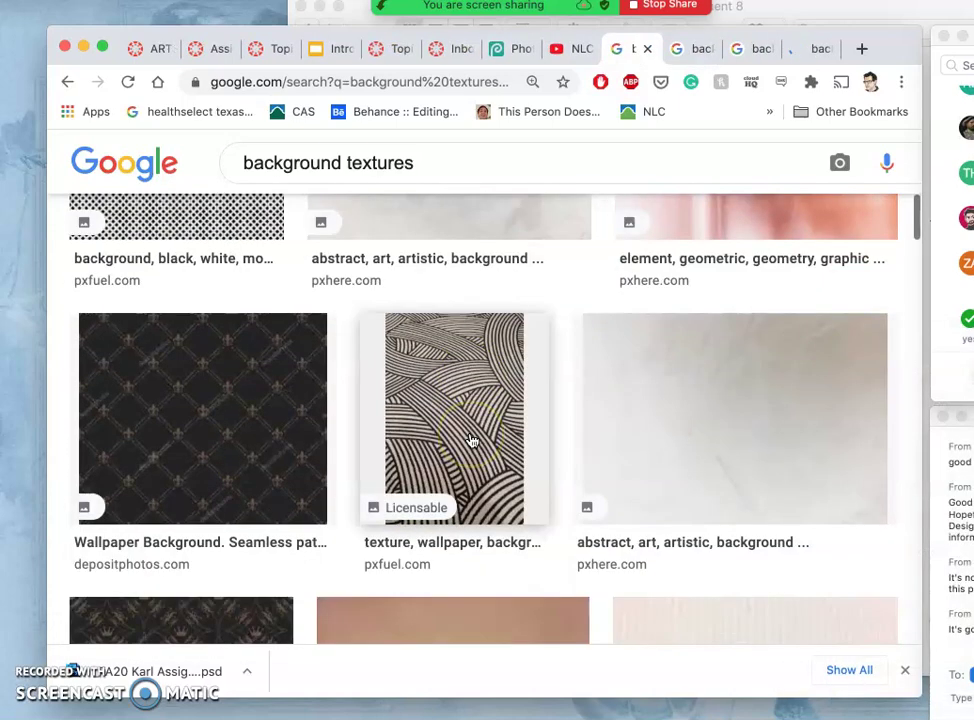
scroll(472, 441, "down", 7)
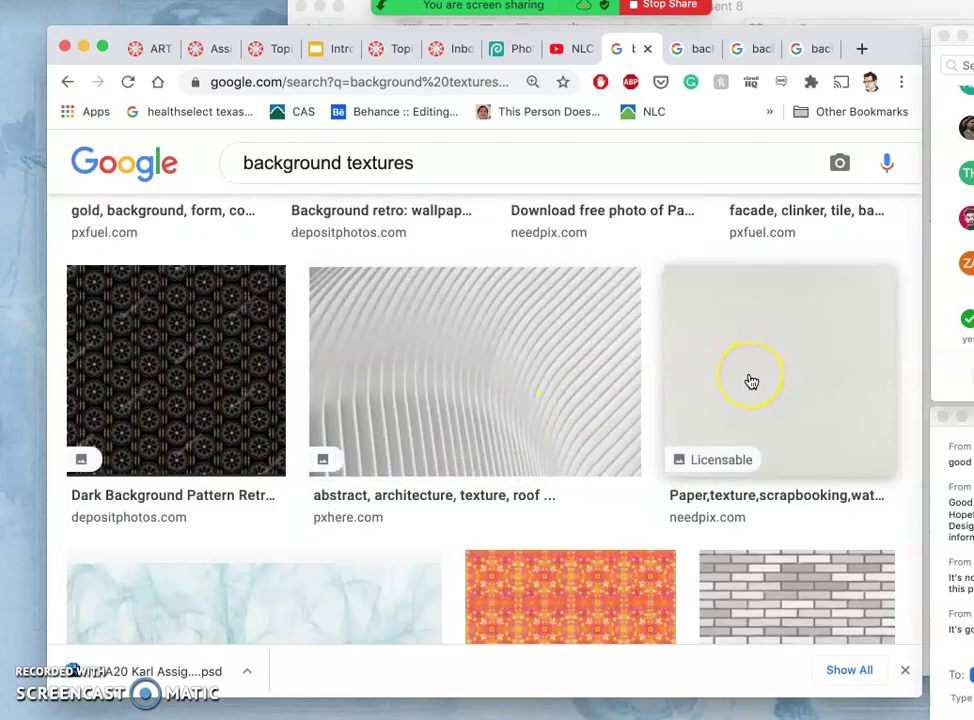
right_click(752, 381)
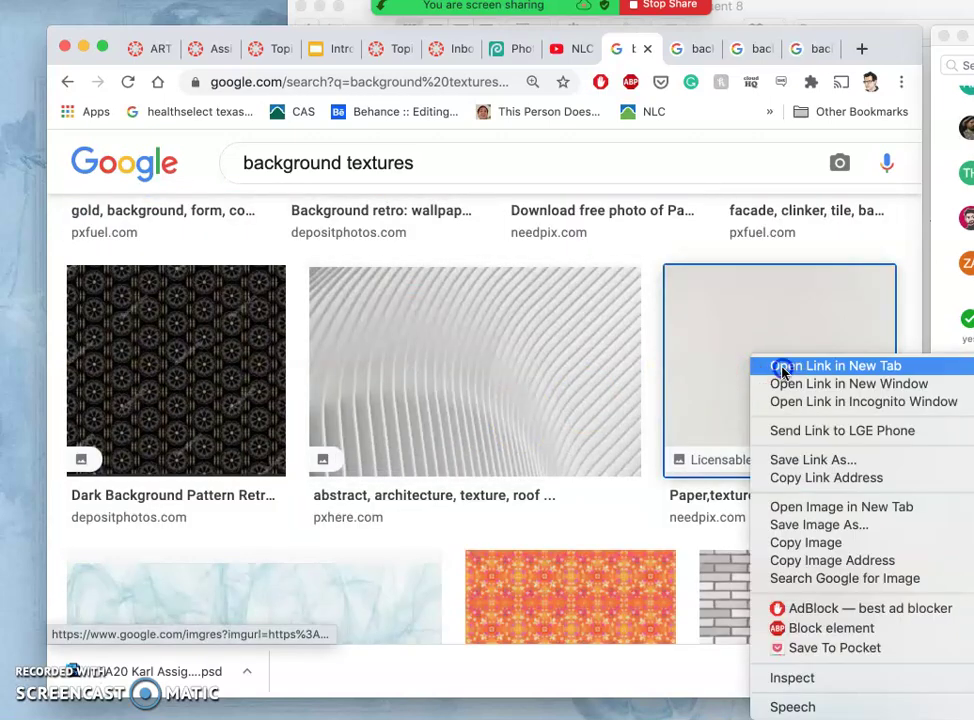
left_click(778, 367)
- Open the pink and green paper texture results in new tabs
scroll(650, 408, "down", 4)
scroll(648, 408, "down", 12)
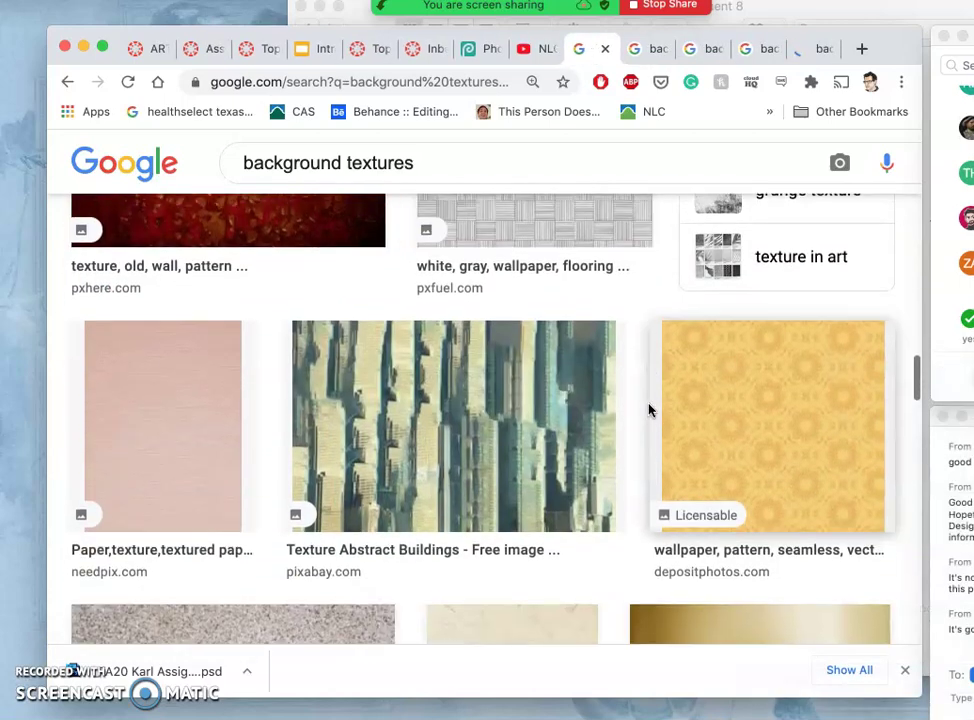
right_click(196, 401)
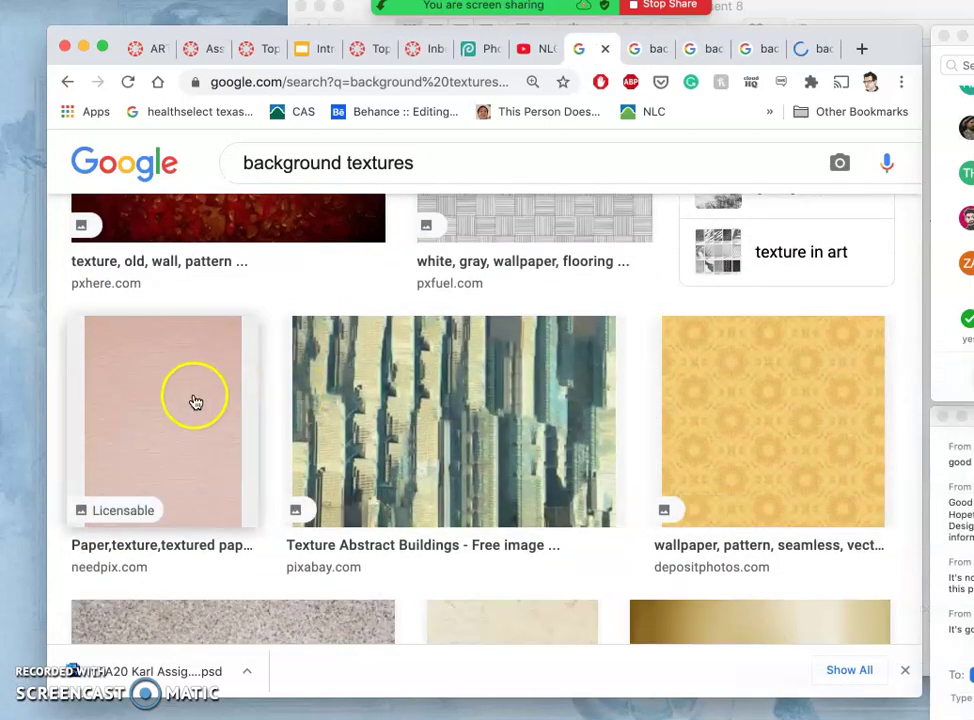
left_click(232, 362)
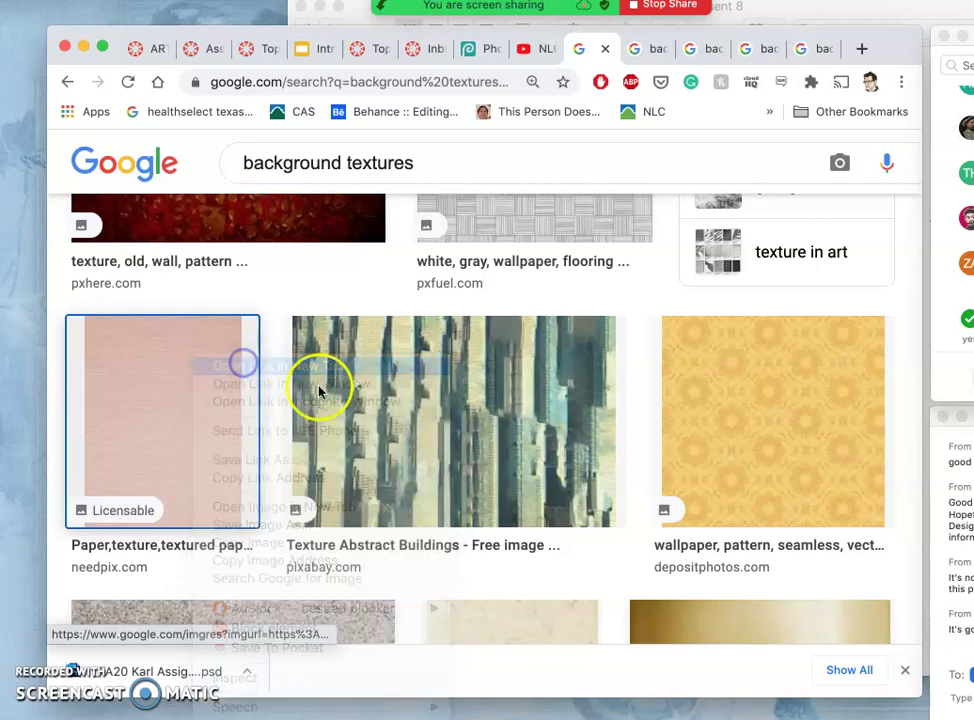
scroll(375, 428, "down", 10)
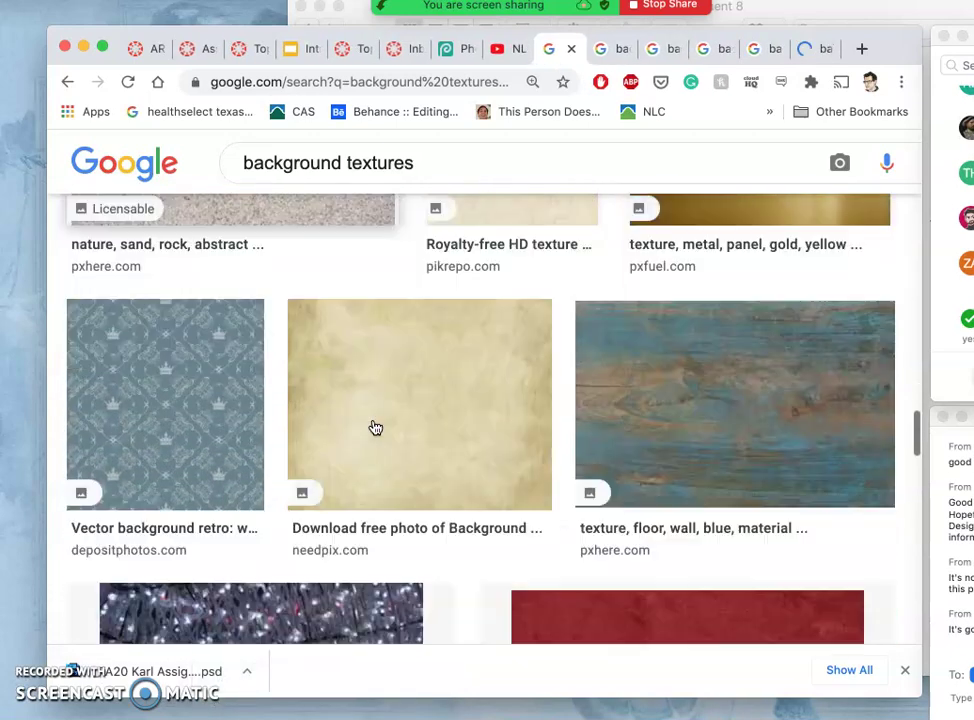
scroll(375, 428, "down", 10)
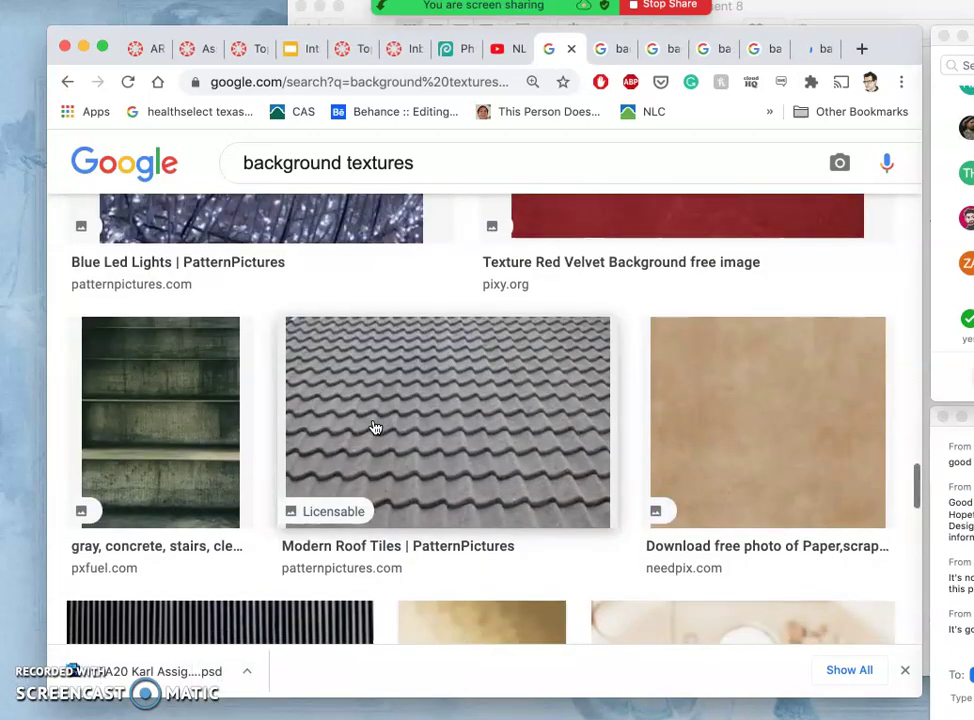
scroll(375, 428, "down", 10)
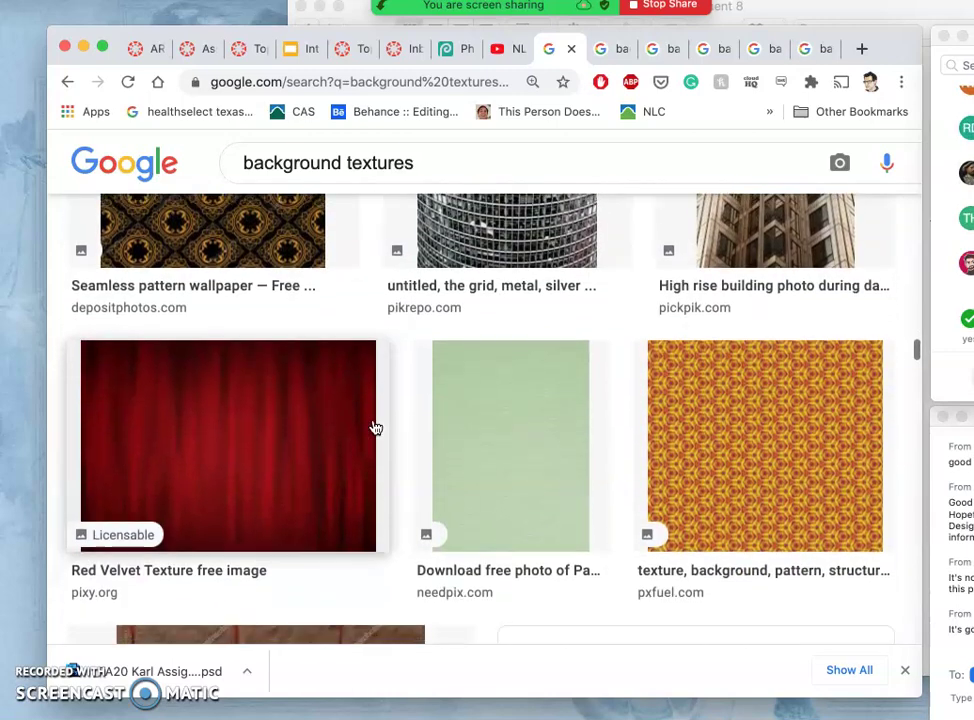
right_click(504, 413)
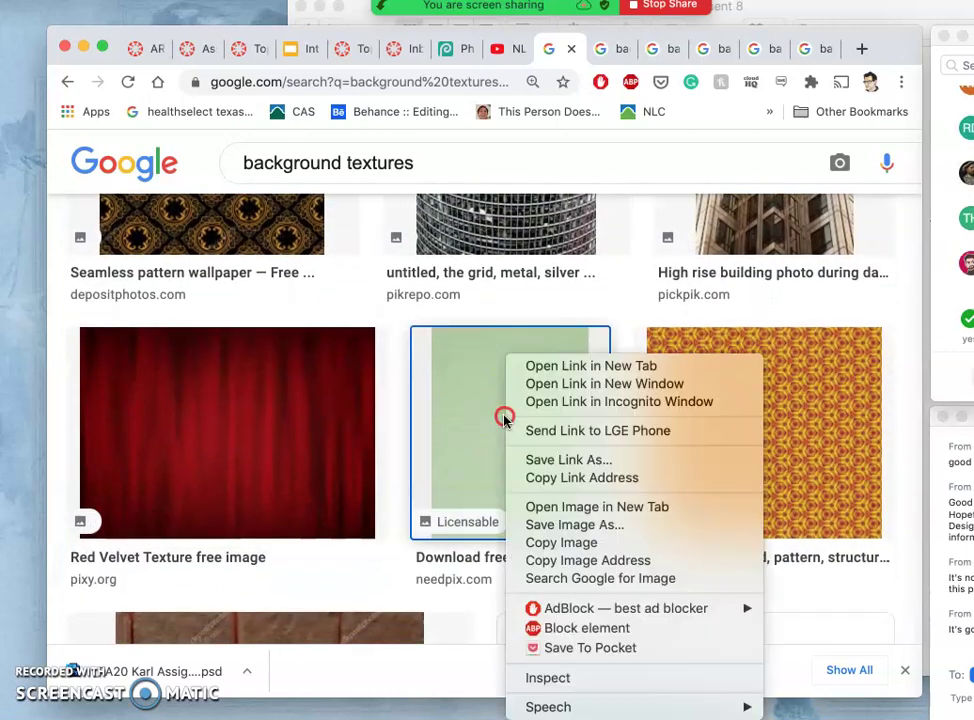
left_click(551, 366)
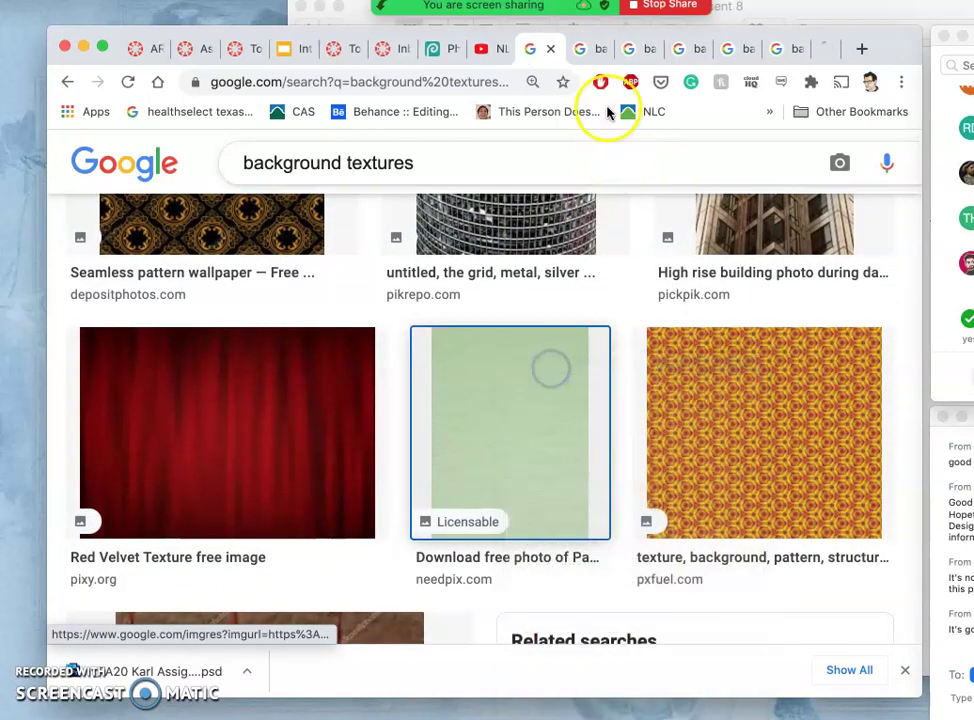
- Save the scrapbooking paper texture and inspect it in Preview
left_click(727, 50)
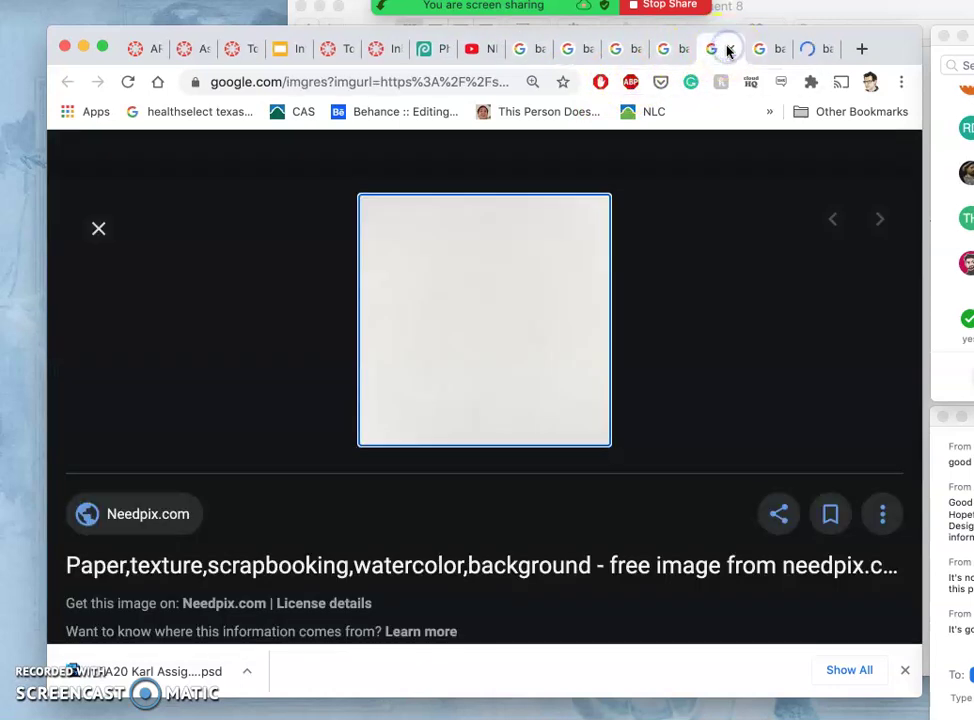
right_click(482, 344)
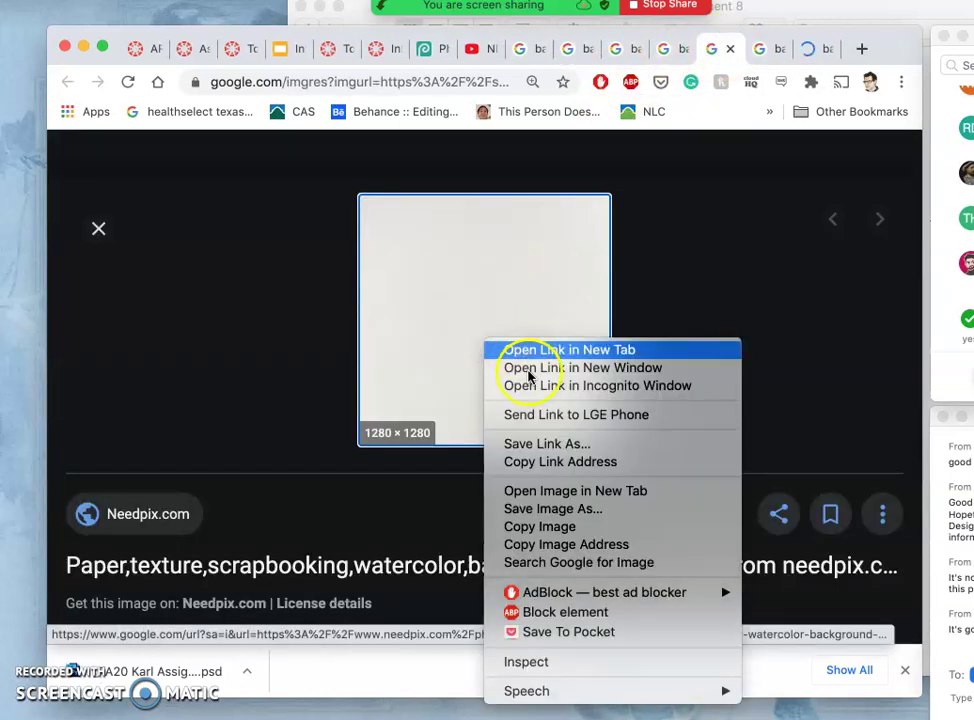
left_click(519, 491)
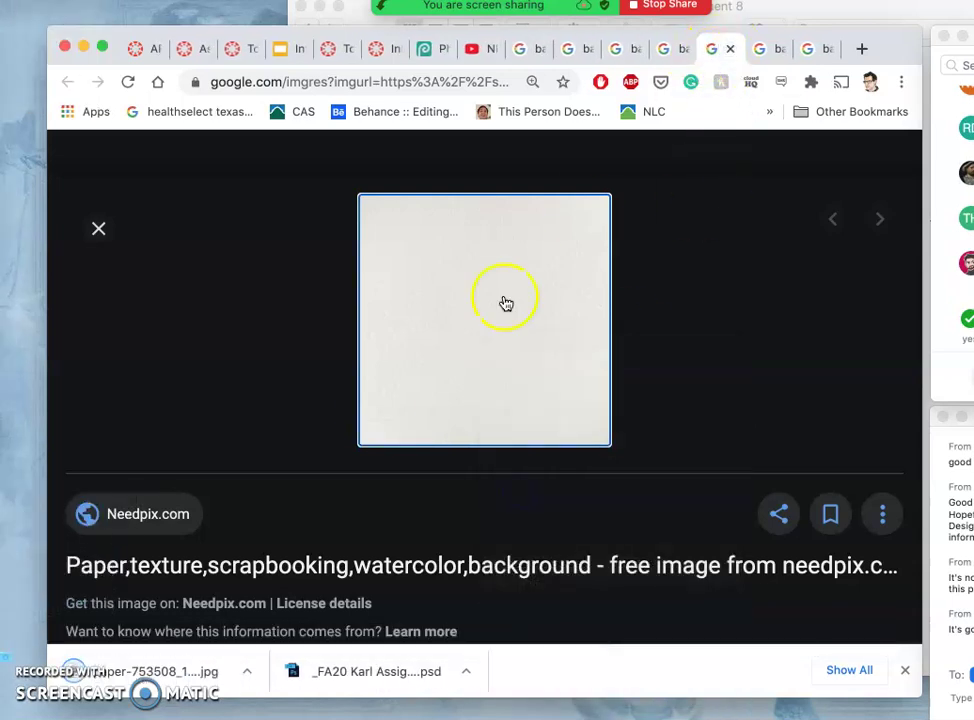
left_click(183, 677)
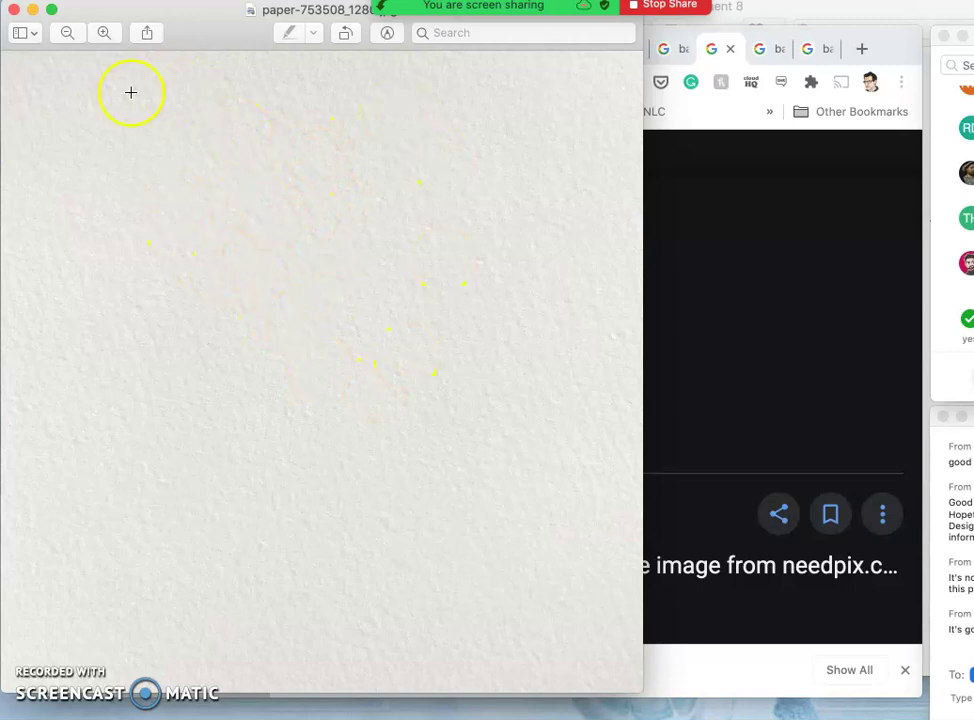
left_click(14, 12)
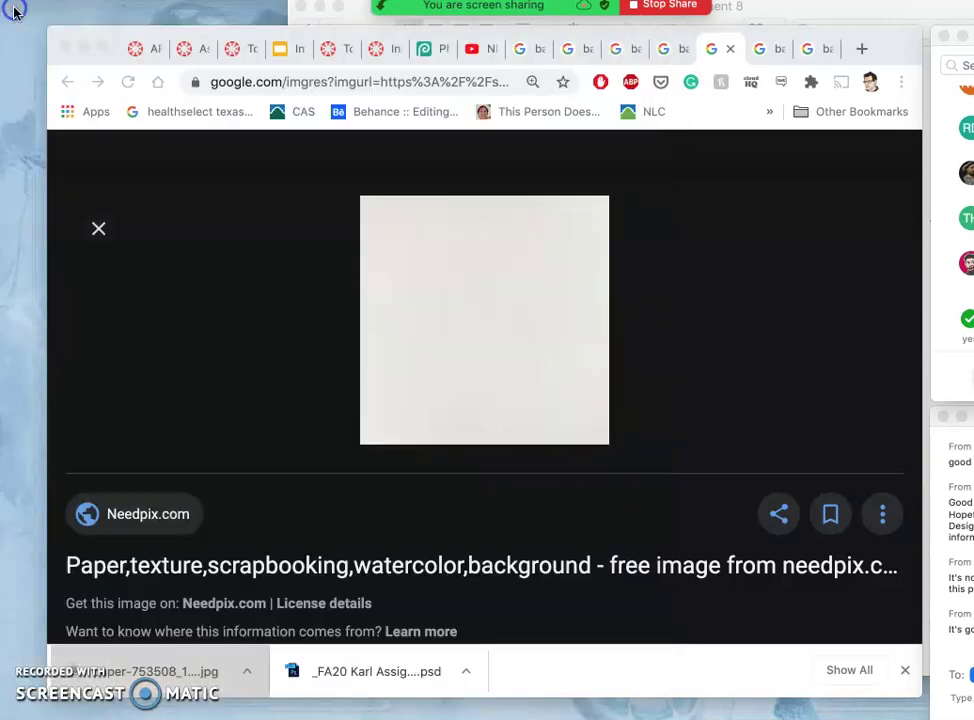
- Close that tab, then save the pink paper texture and inspect it in Preview
left_click(733, 48)
left_click(733, 48)
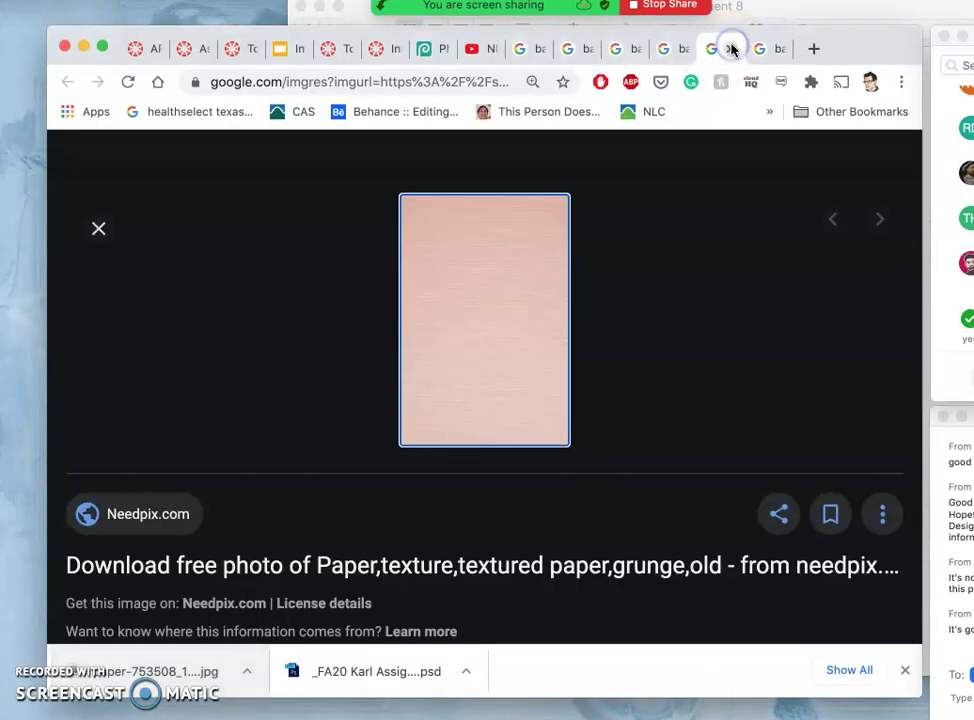
right_click(495, 339)
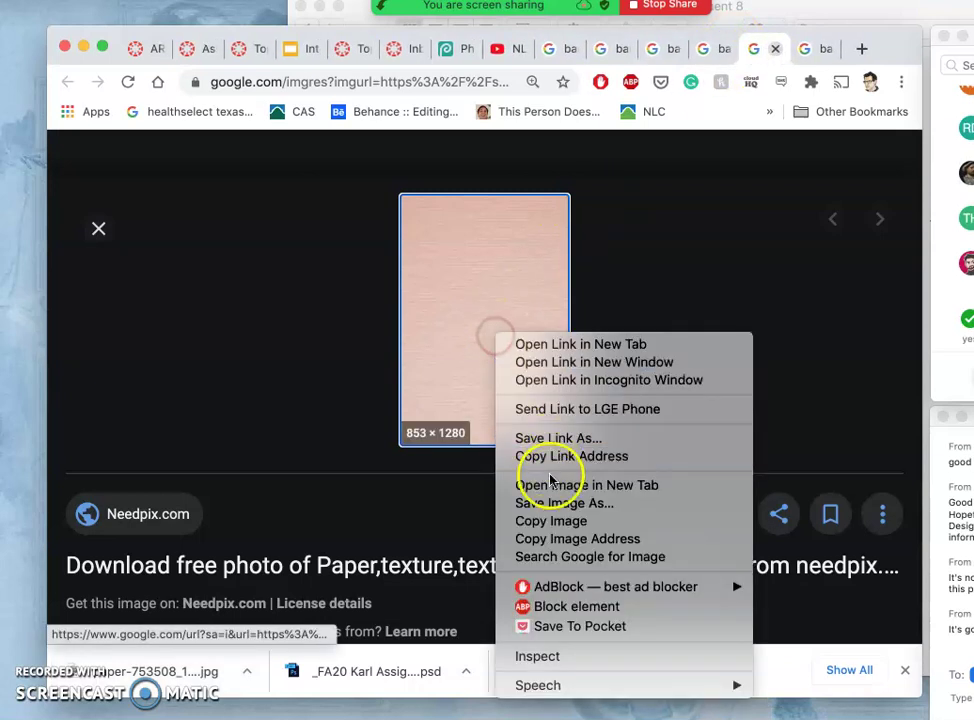
left_click(560, 503)
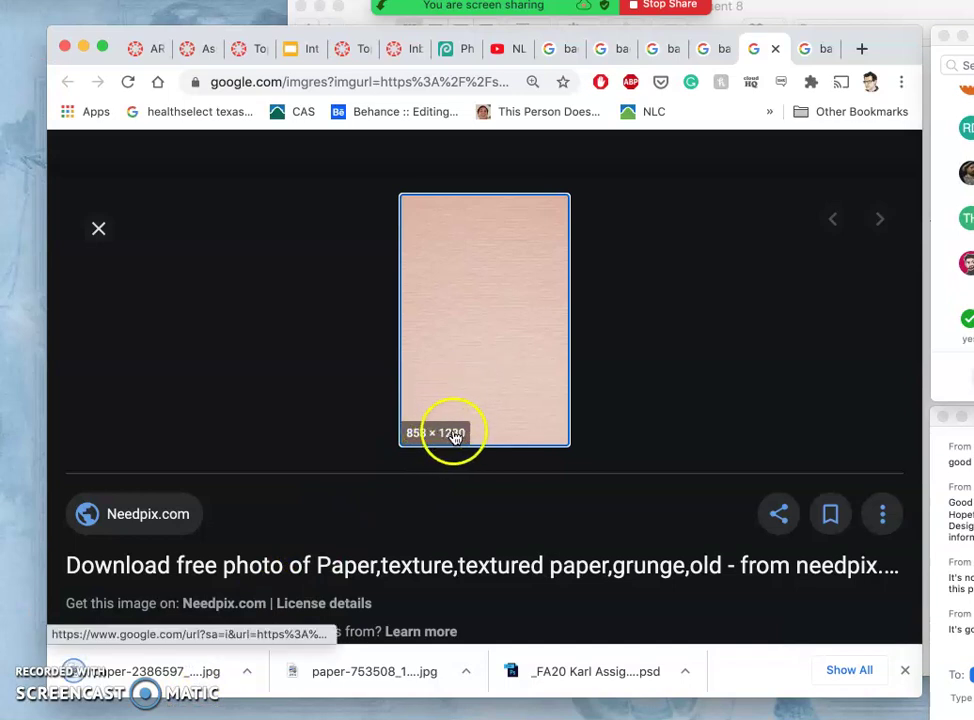
left_click(185, 670)
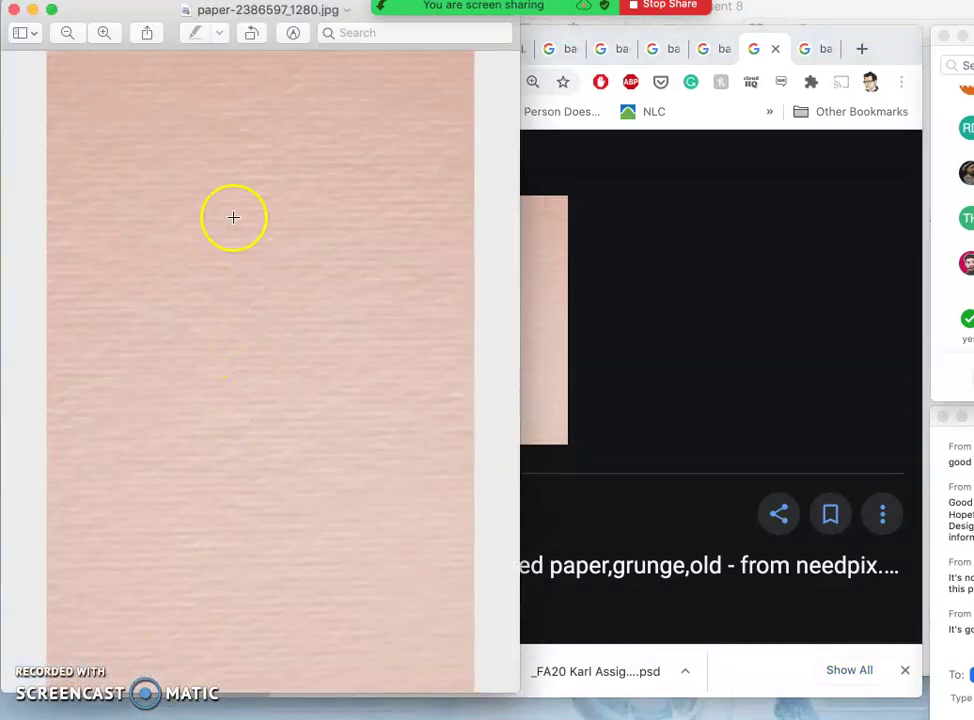
left_click(14, 9)
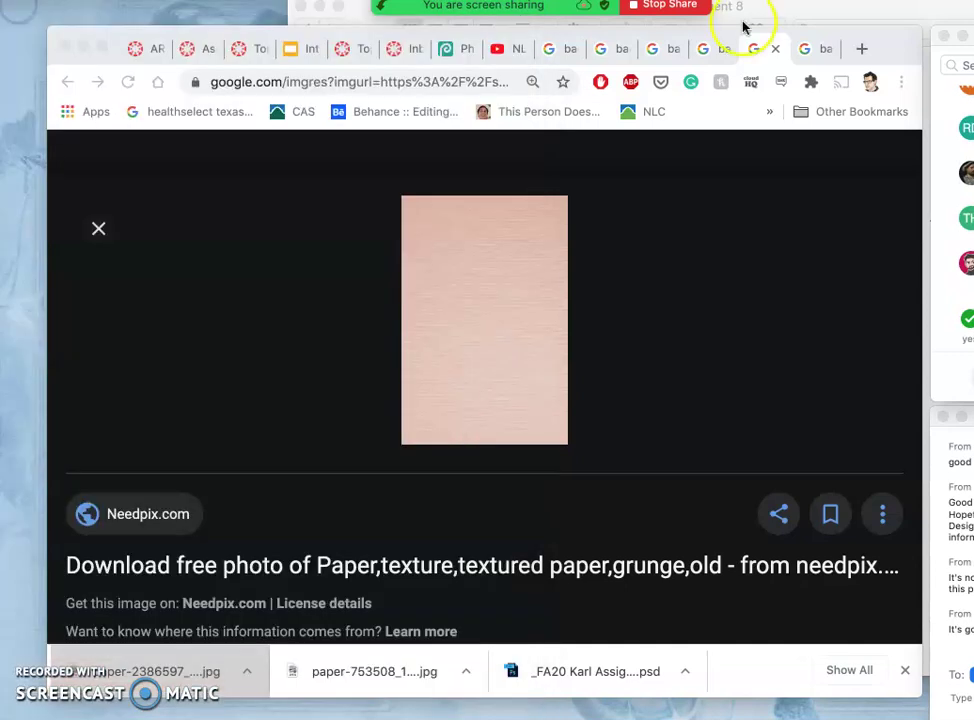
- Download the green paper texture and zoom in on it in Preview
left_click(820, 58)
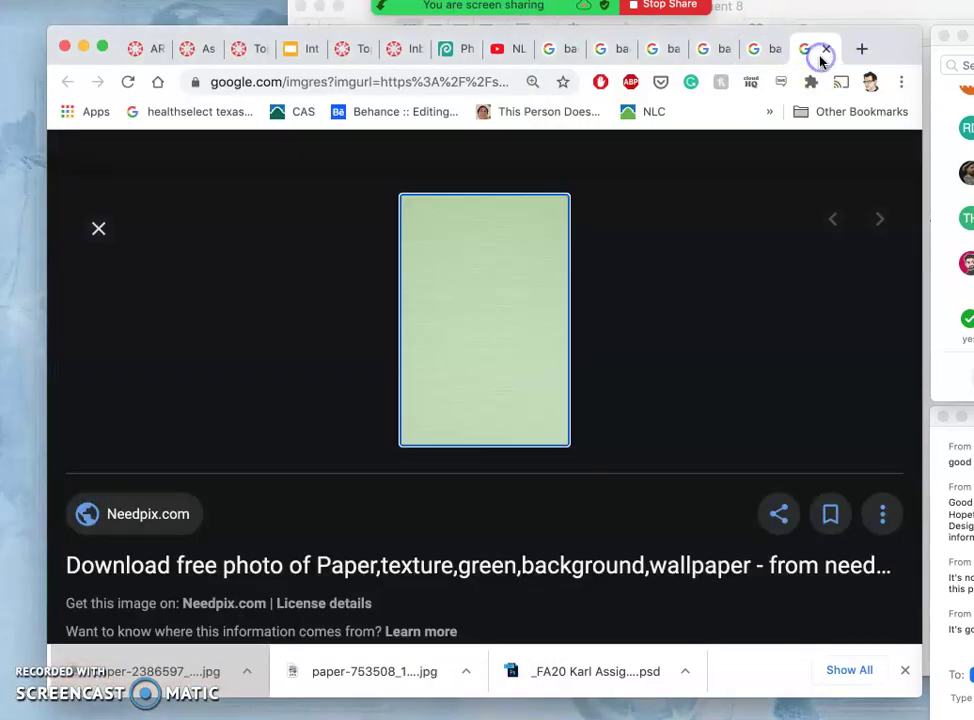
right_click(458, 348)
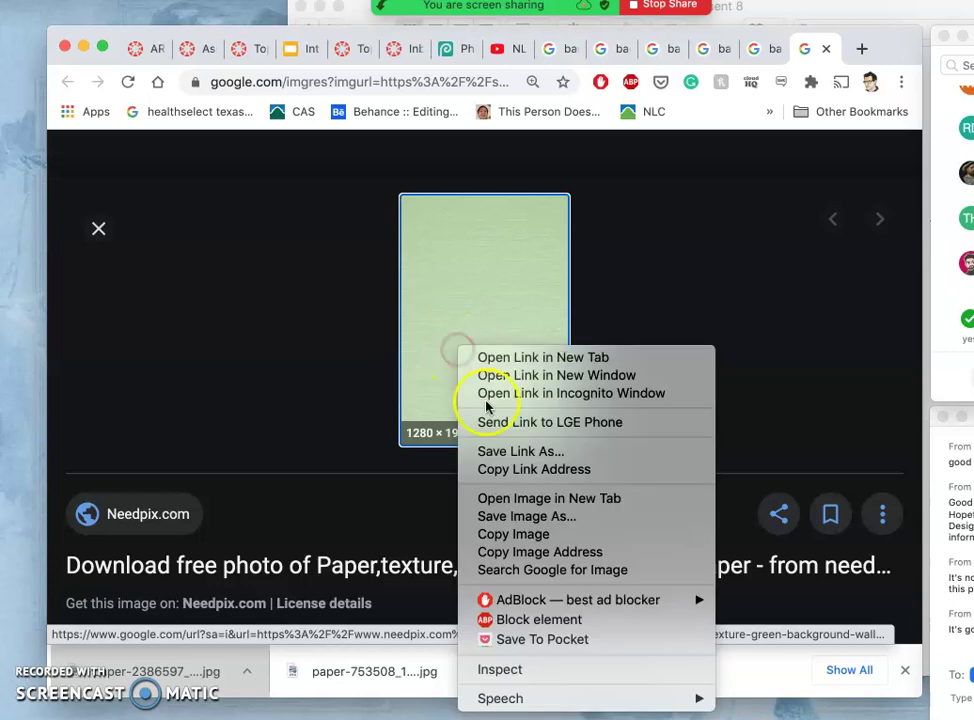
left_click(491, 503)
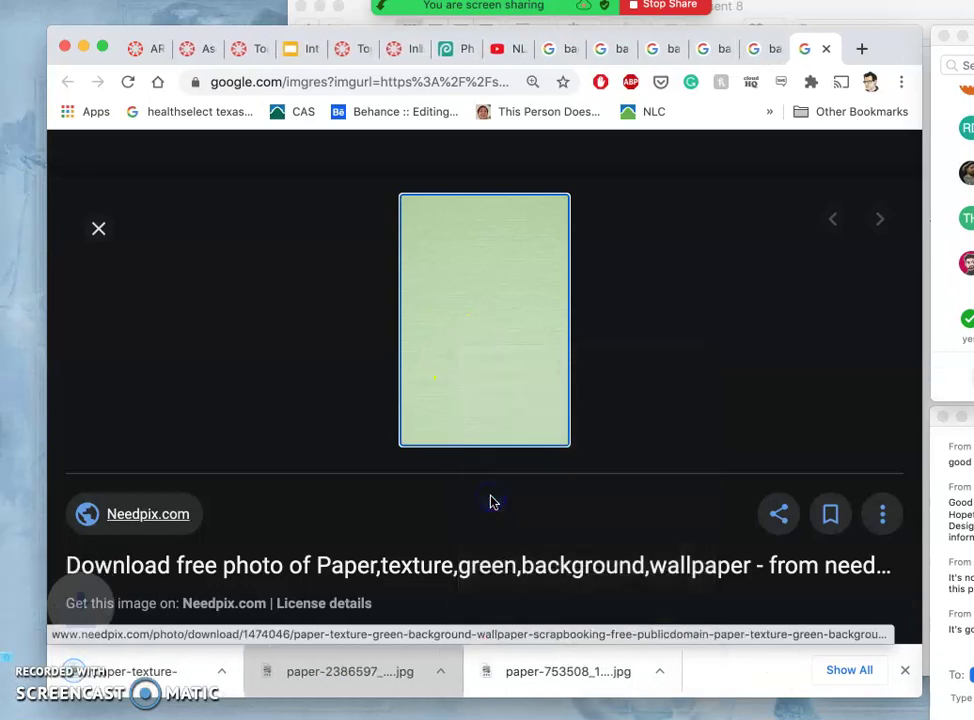
left_click(186, 682)
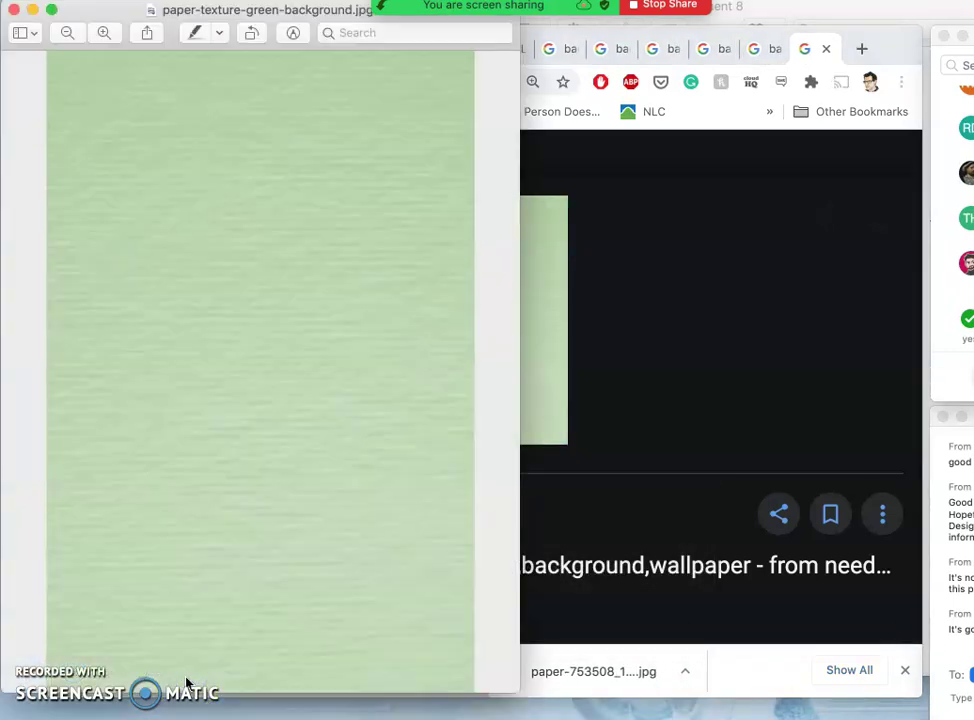
left_click(100, 31)
left_click(100, 31)
left_click(100, 31)
left_click(100, 31)
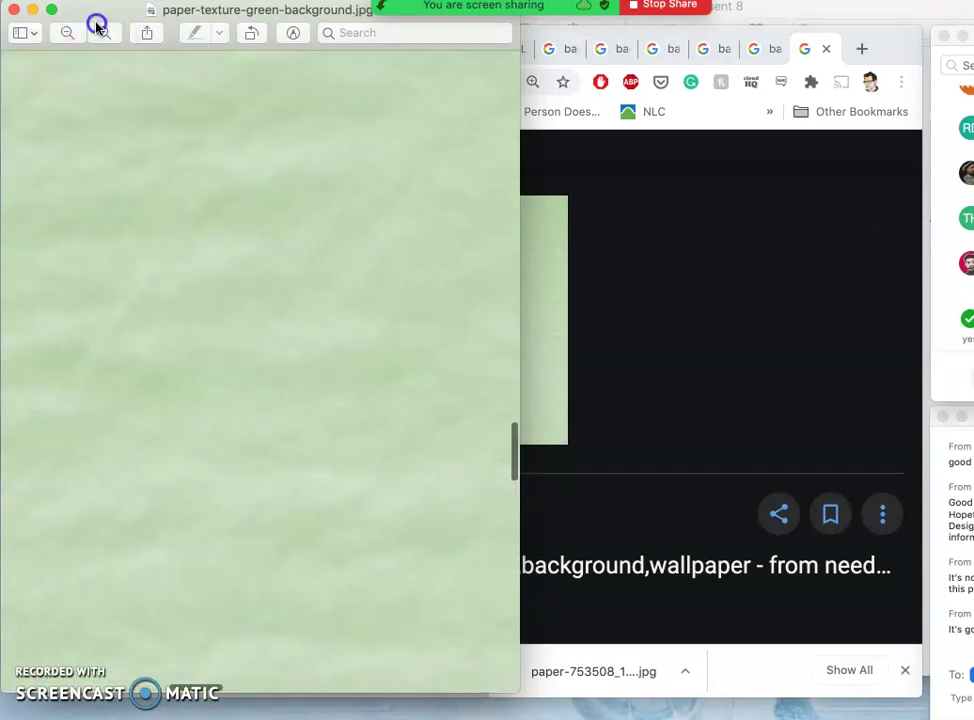
left_click(14, 10)
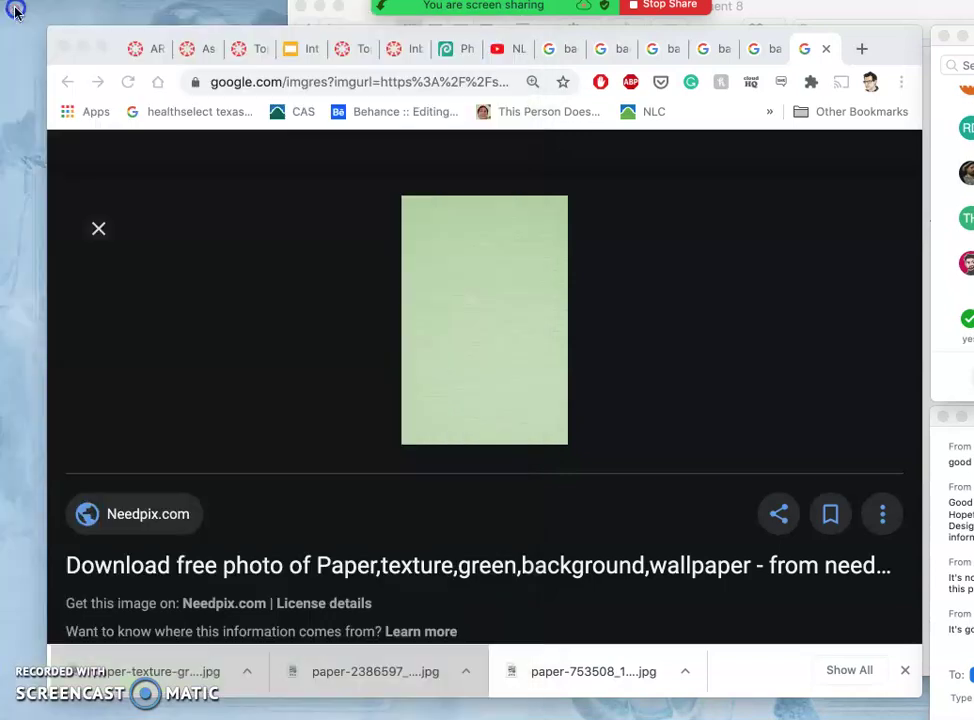
- Close the green and pink tabs and open the stained paper's PxHere source page
left_click(826, 50)
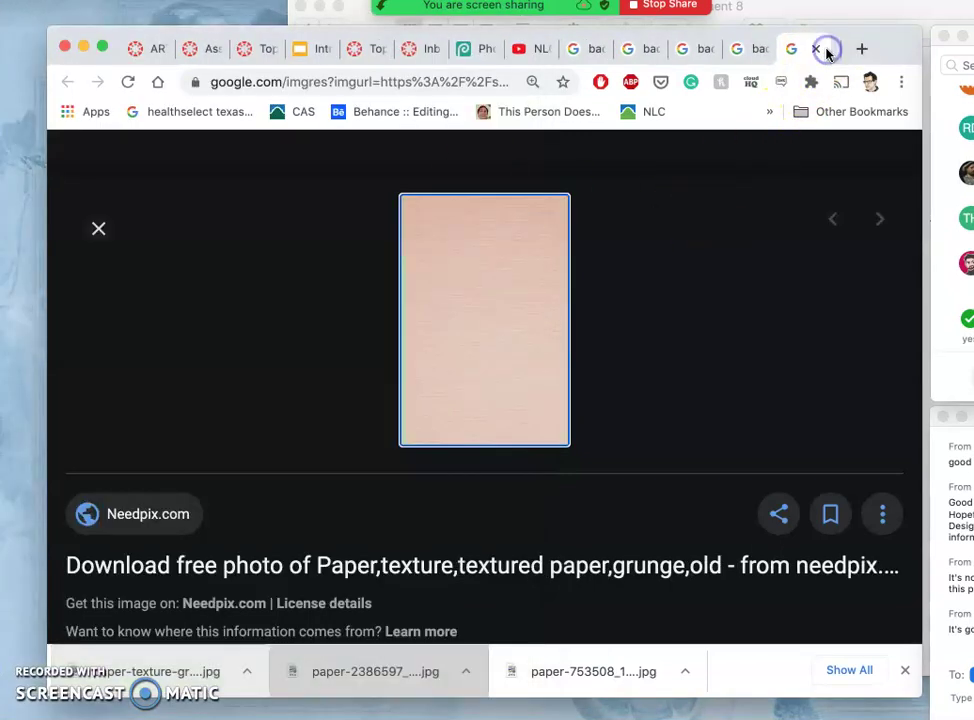
left_click(826, 51)
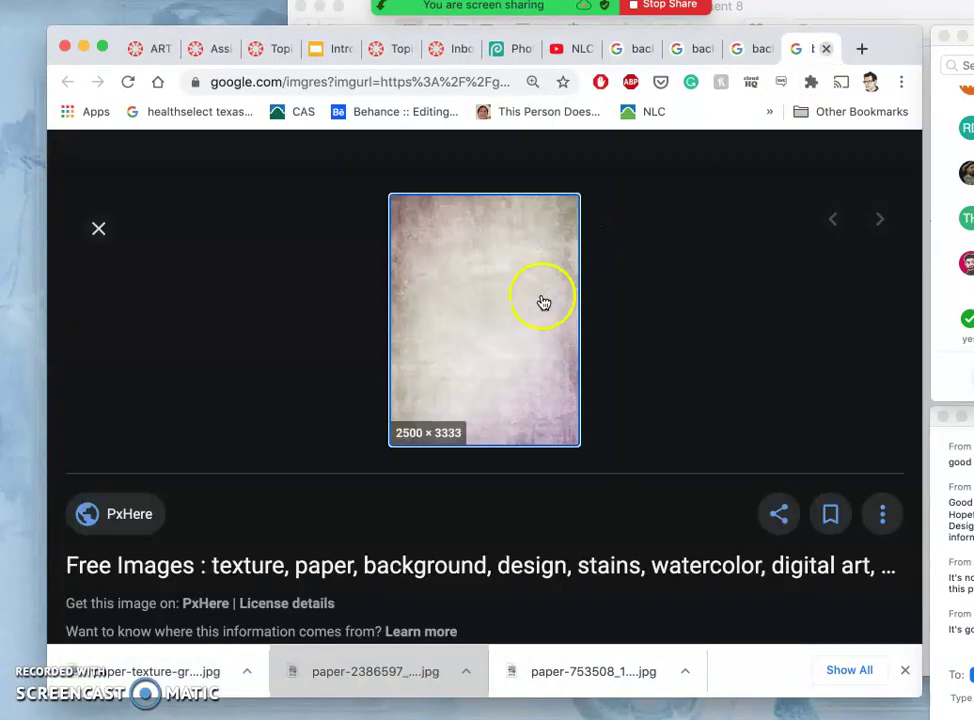
right_click(463, 329)
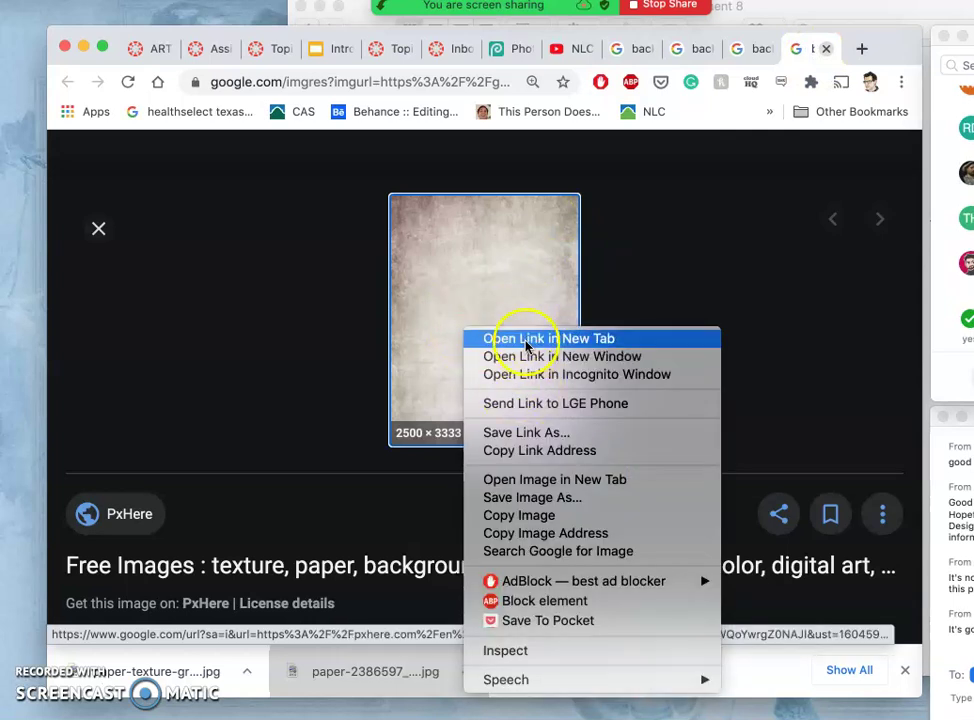
left_click(525, 481)
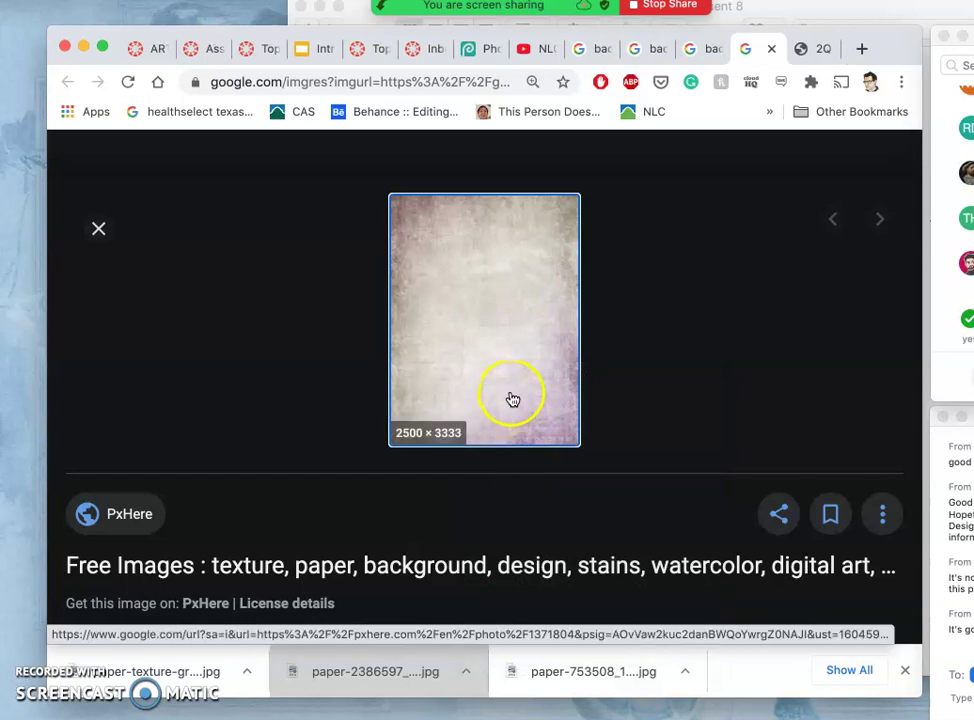
right_click(514, 348)
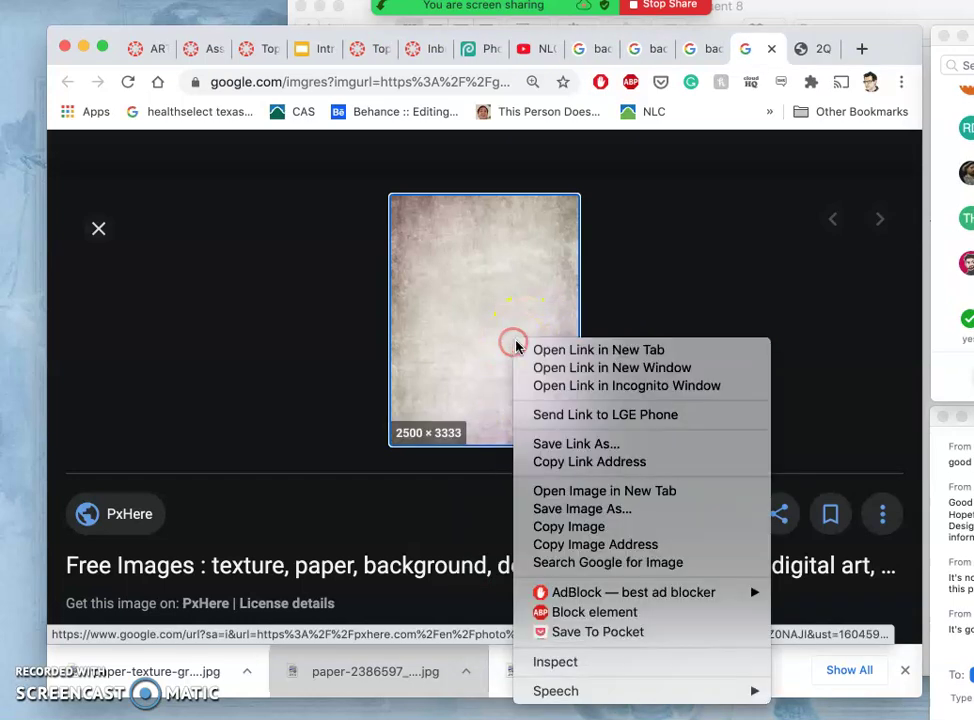
left_click(557, 494)
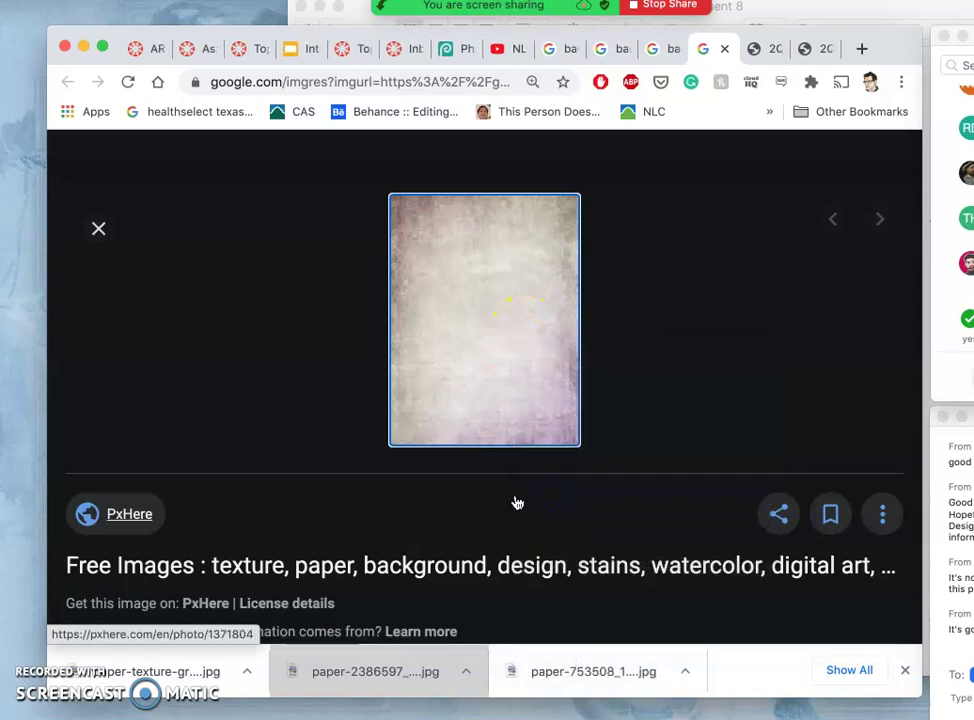
left_click(457, 400)
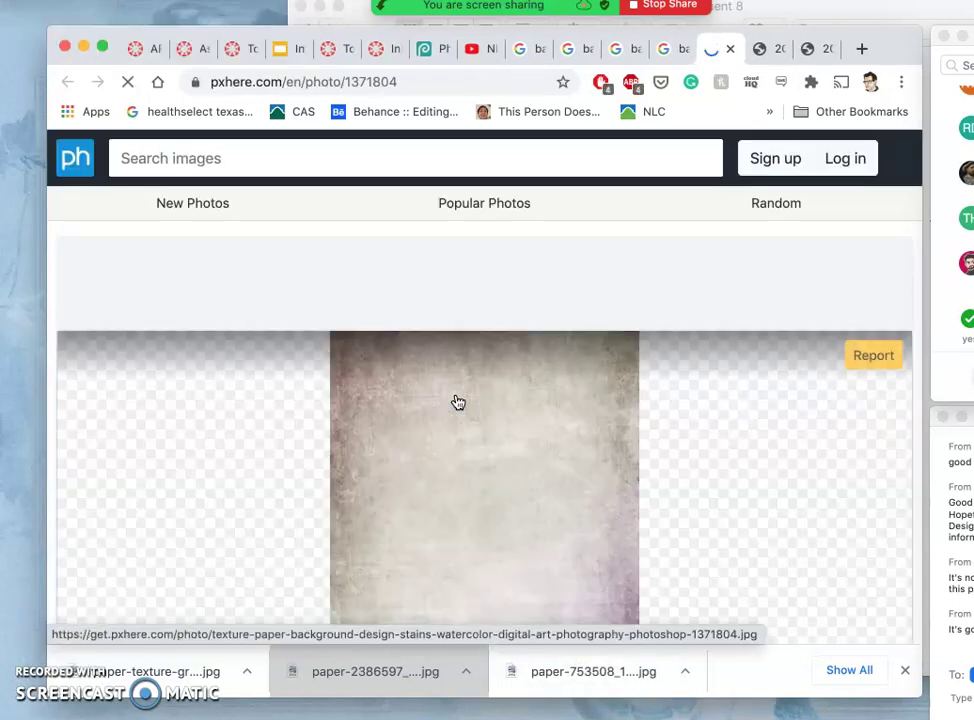
- Open the PxHere stained paper photo full-size in its own tab
scroll(465, 458, "down", 5)
scroll(467, 461, "down", 5)
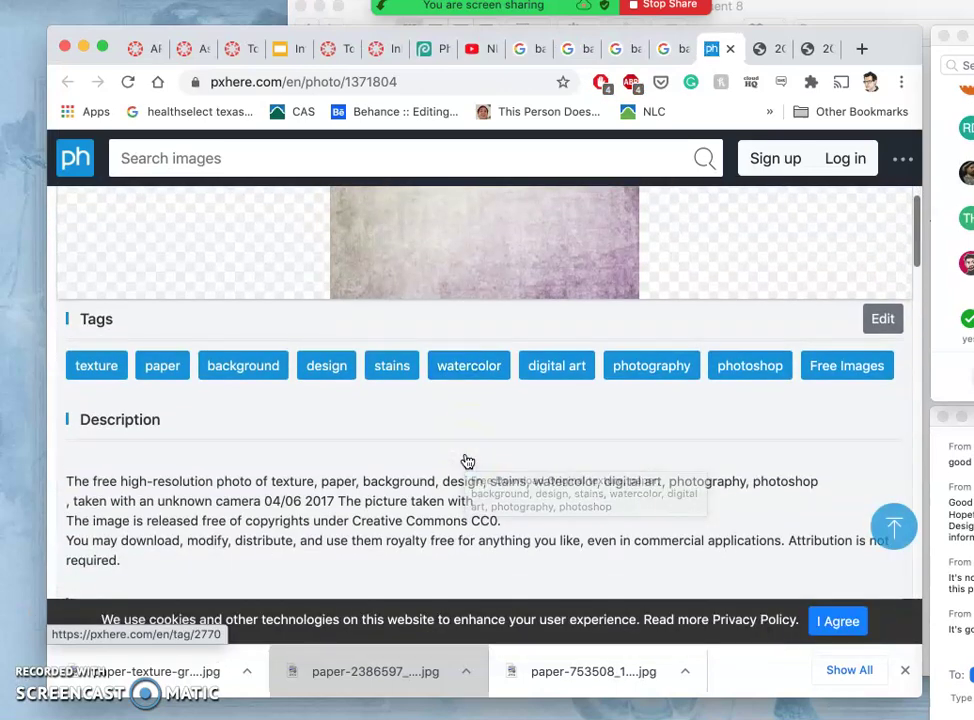
scroll(467, 461, "down", 2)
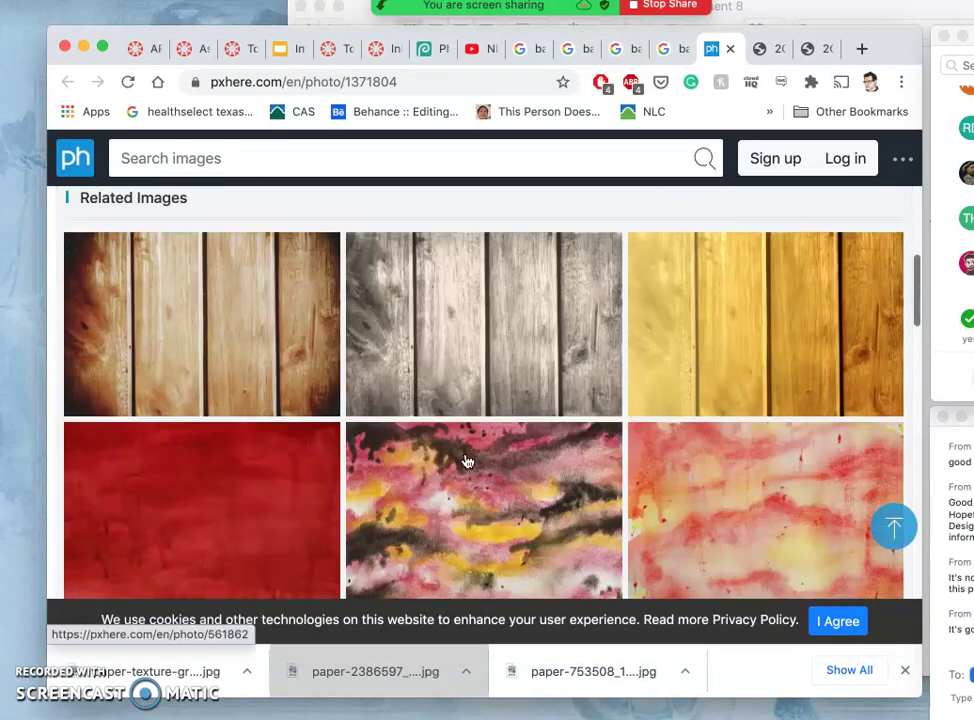
scroll(467, 461, "up", 10)
scroll(467, 461, "down", 3)
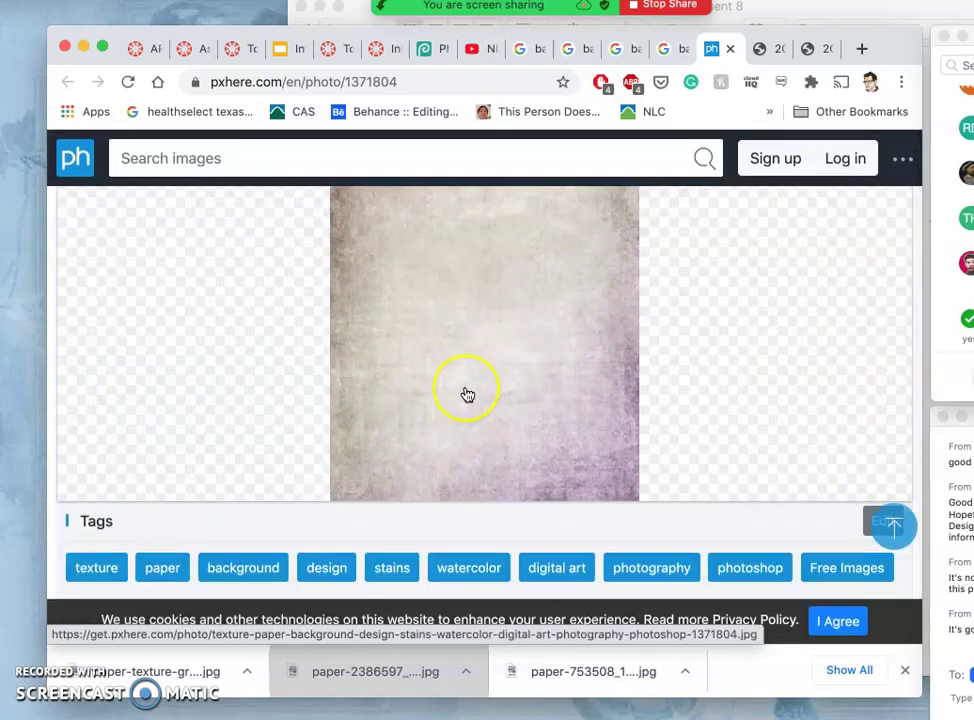
scroll(467, 395, "down", 1)
right_click(471, 322)
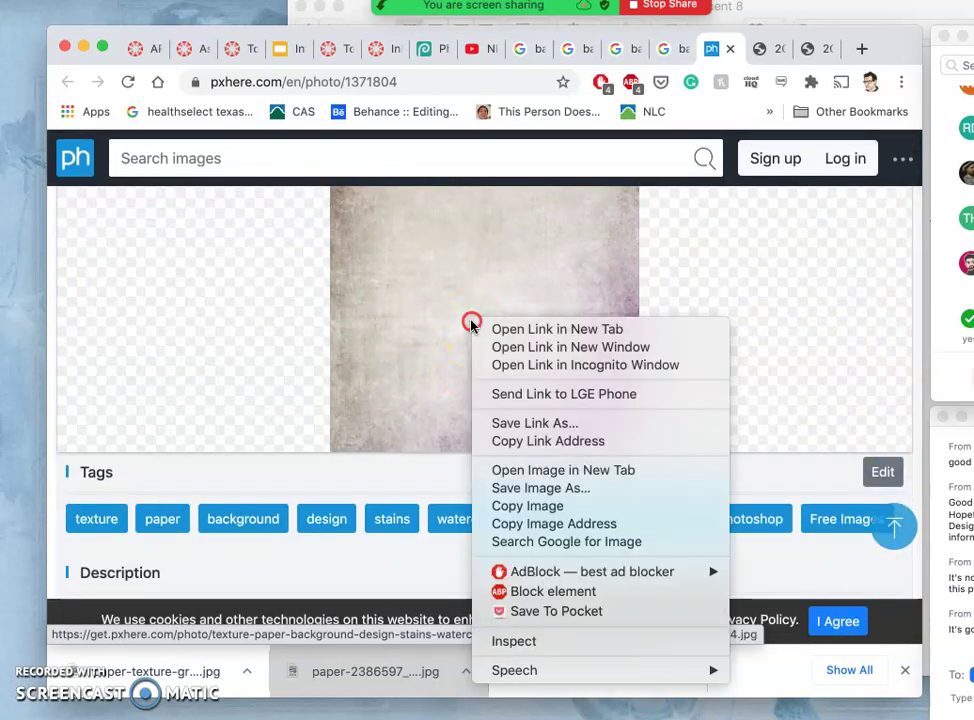
left_click(514, 468)
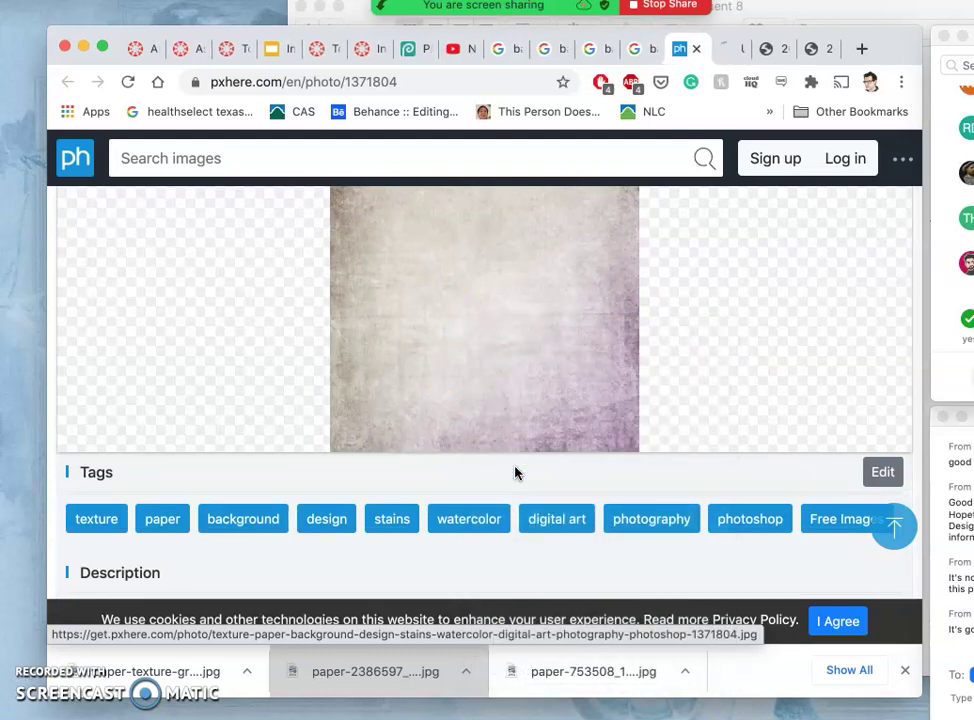
left_click(736, 49)
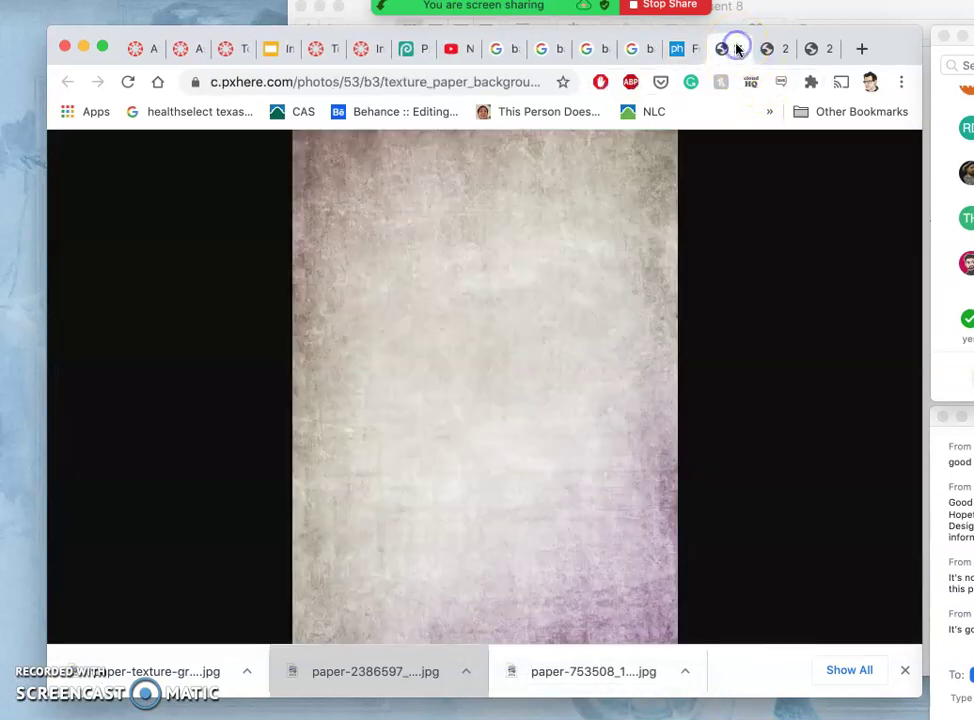
left_click(534, 299)
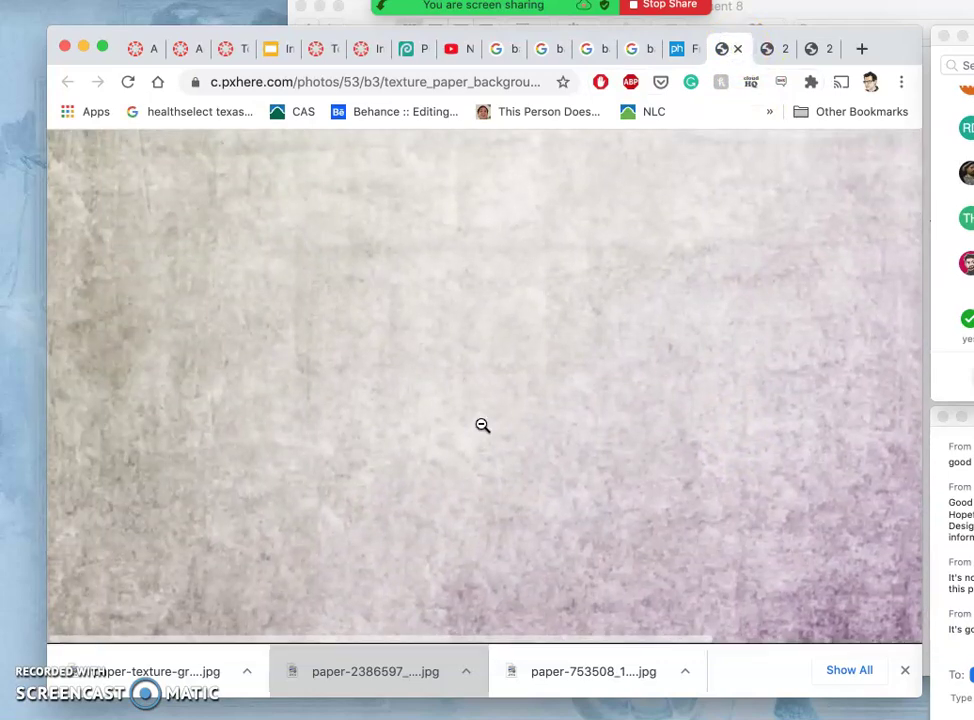
- Drag the full-size stained paper texture into the Finder folder to save a copy
scroll(482, 425, "up", 5)
left_click_drag(480, 418, 363, 321)
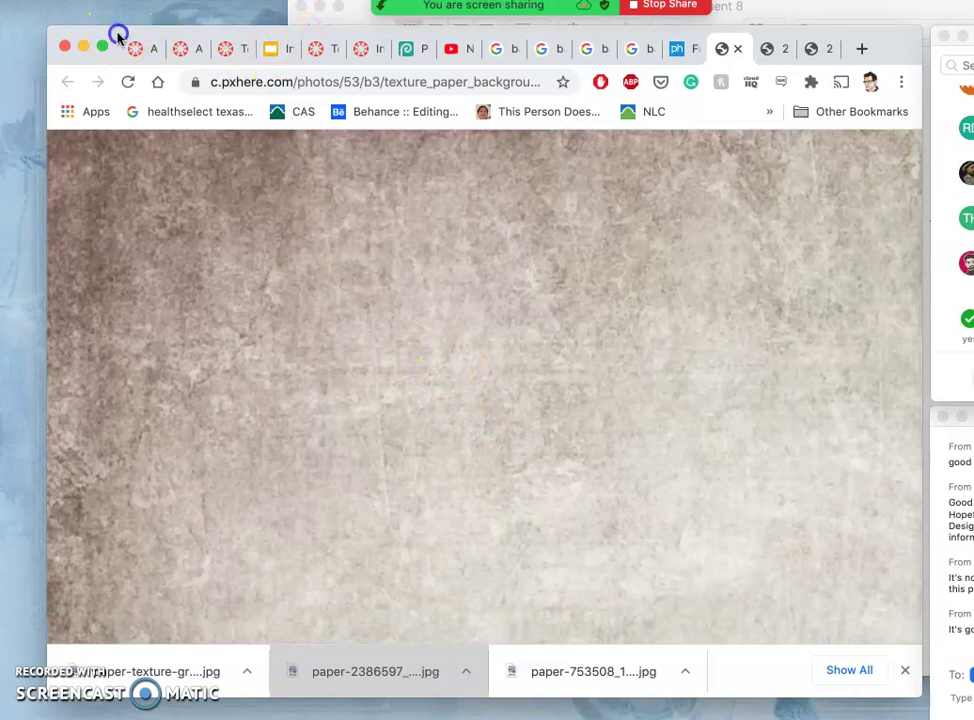
left_click_drag(117, 36, 270, 350)
left_click_drag(359, 598, 580, 254)
- Scroll the Finder project folder to confirm the texture_paper_...hy-1371804.jpg file is there
scroll(767, 243, "down", 5)
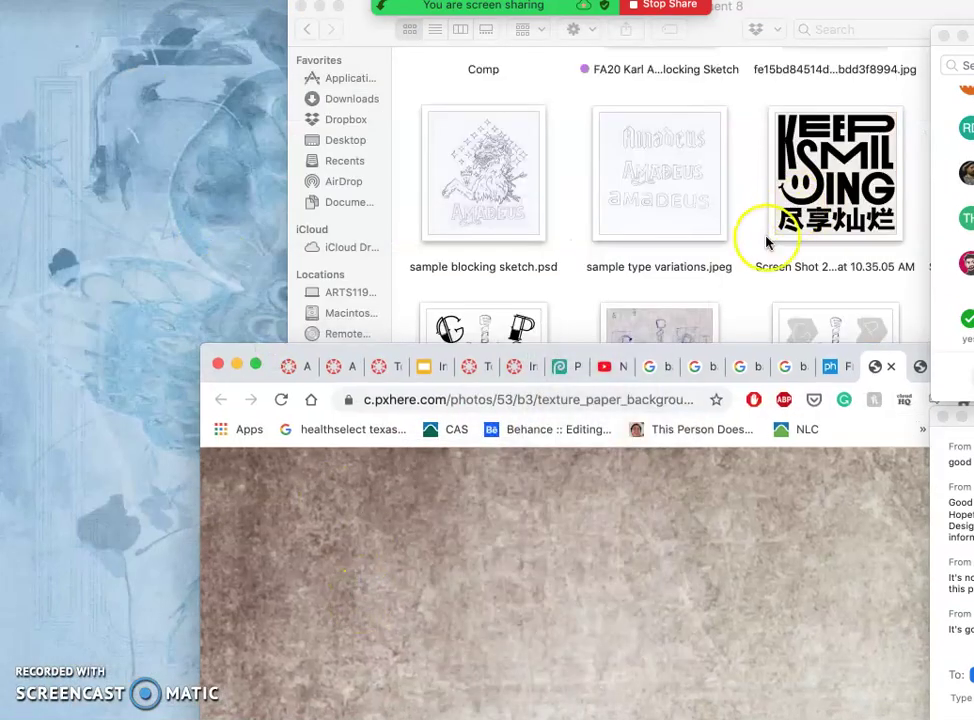
left_click(728, 297)
scroll(733, 263, "up", 5)
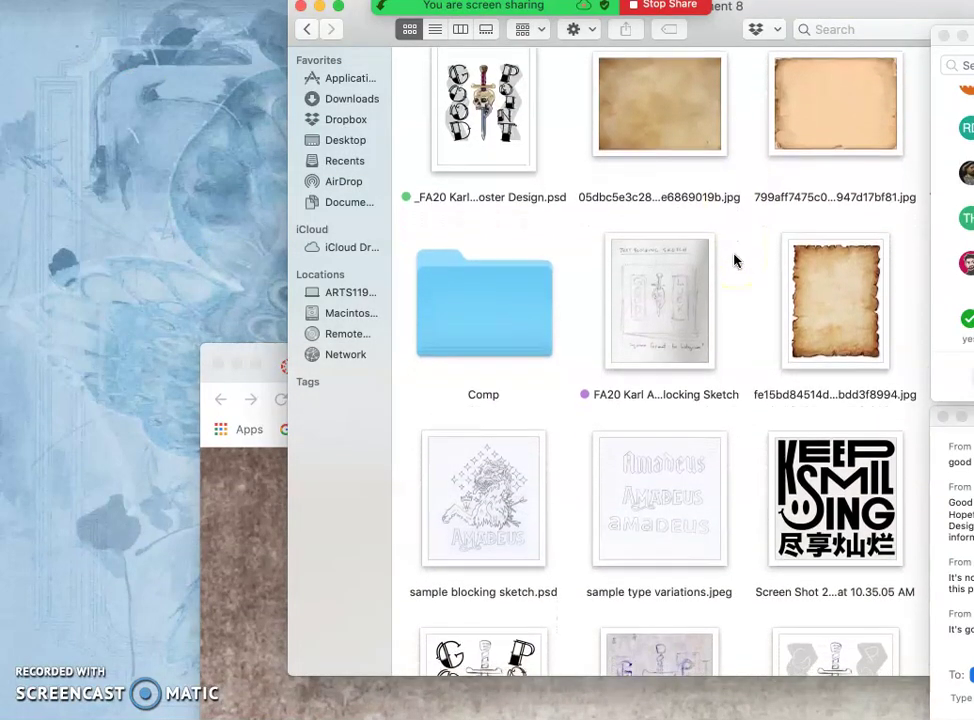
scroll(734, 261, "down", 2)
scroll(750, 260, "down", 5)
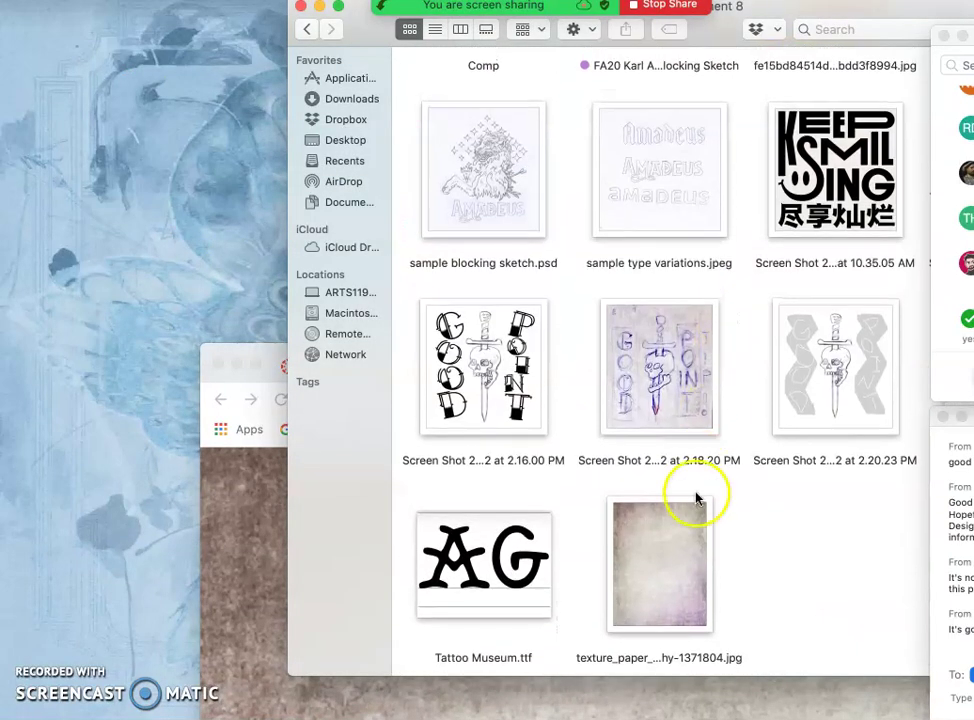
- Bring Chrome forward, reposition its window, and return to the GOOD POINT poster in Photopea
double_click(268, 358)
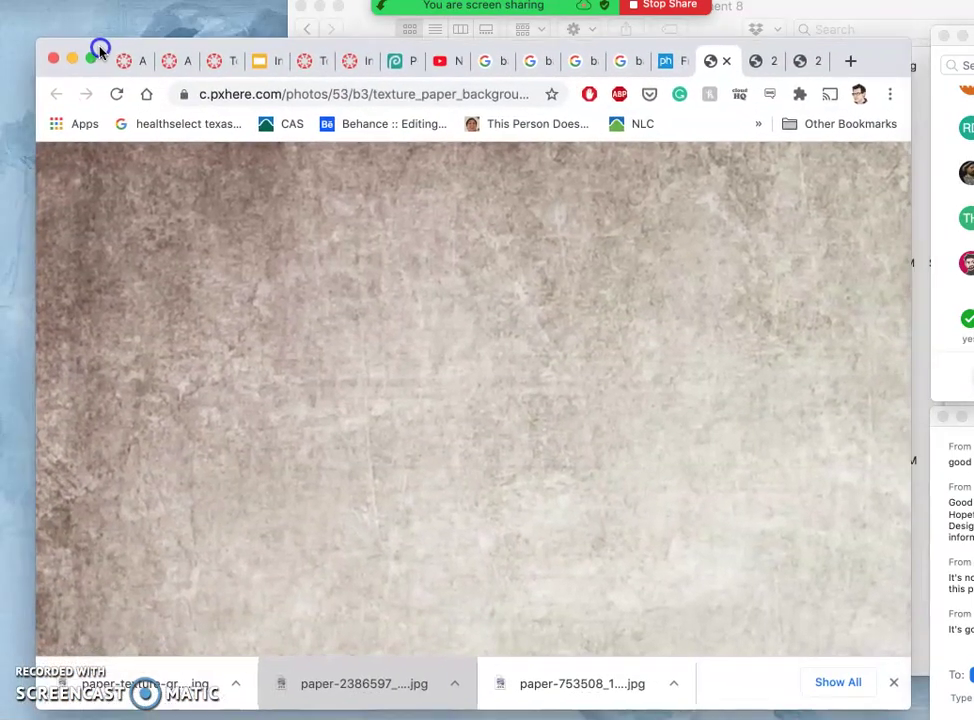
left_click_drag(100, 48, 70, 45)
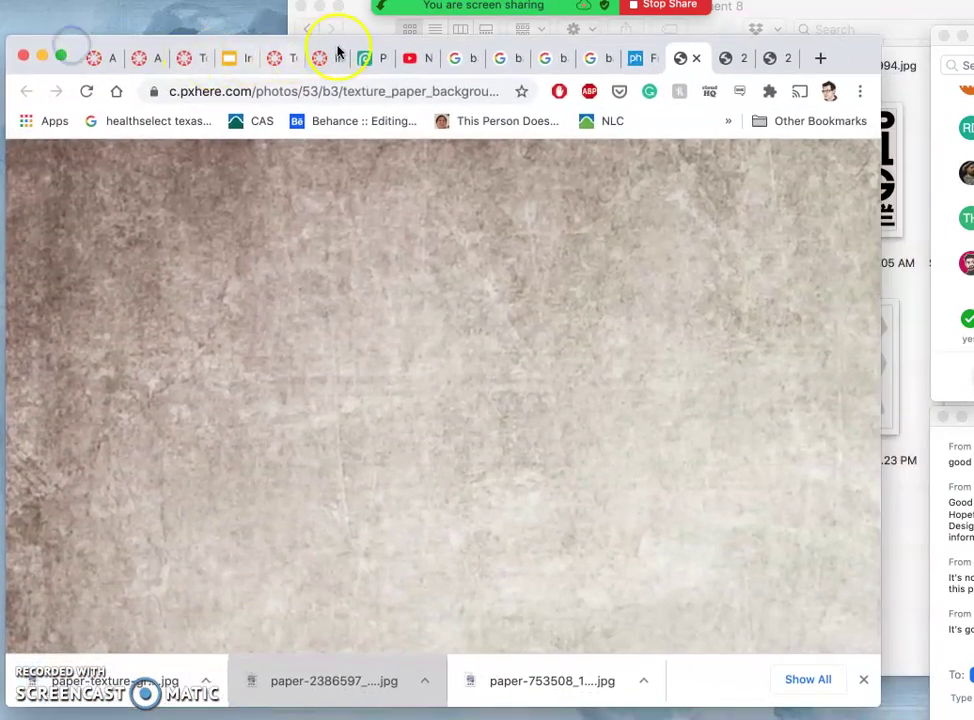
left_click(370, 58)
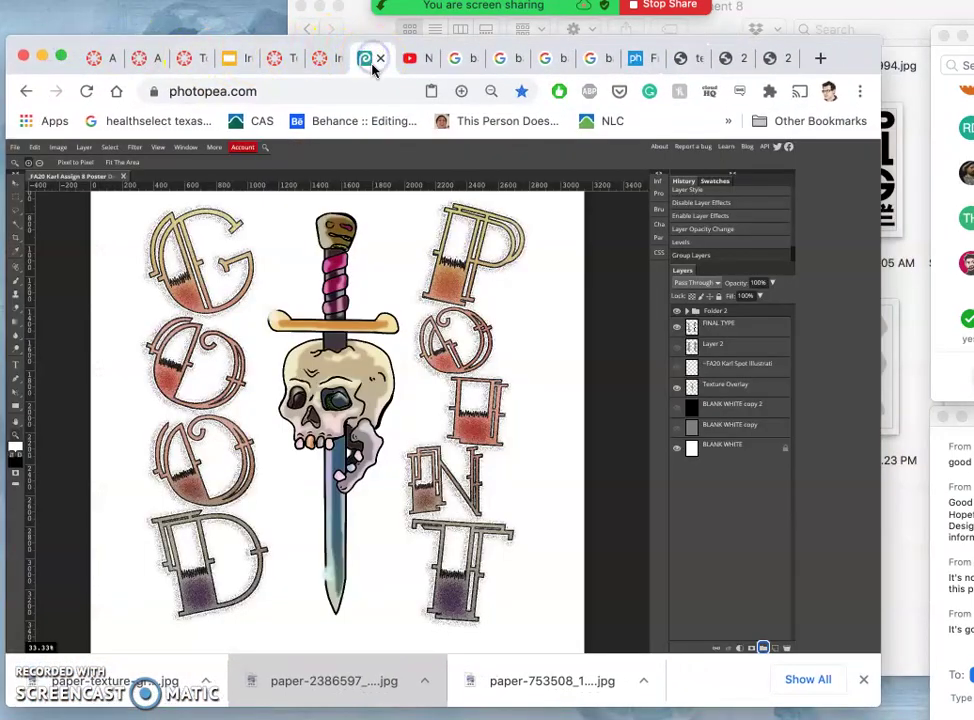
- Drag the stained paper texture from Finder onto the poster canvas
left_click(914, 503)
left_click_drag(659, 545, 270, 447)
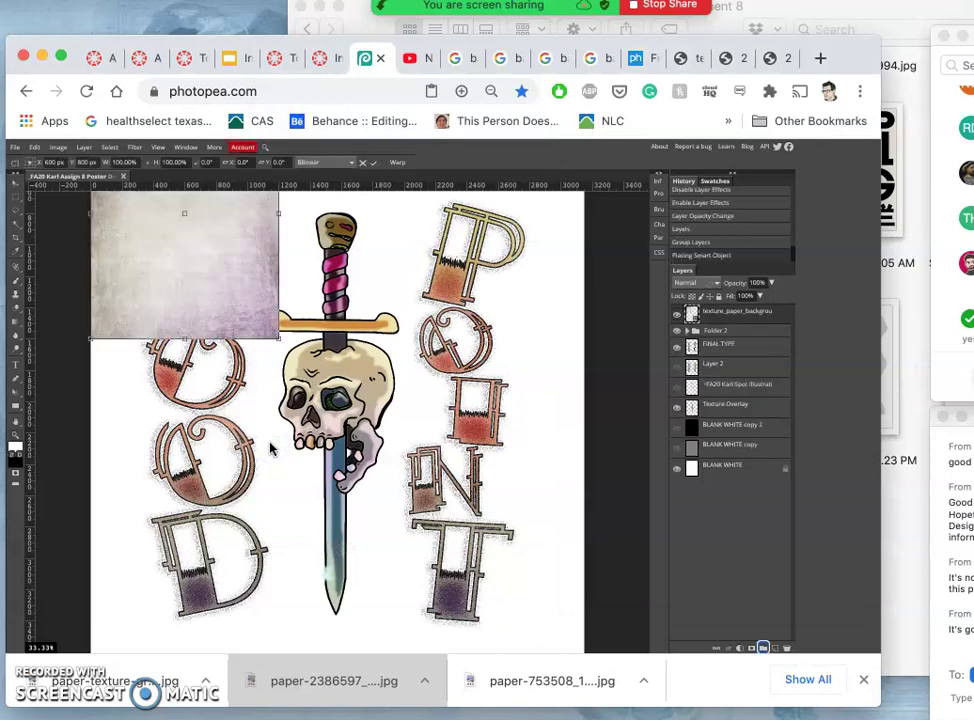
left_click(270, 397)
- Enlarge the placed paper texture from its corner to cover the poster page
key("super+minus")
key("super+minus")
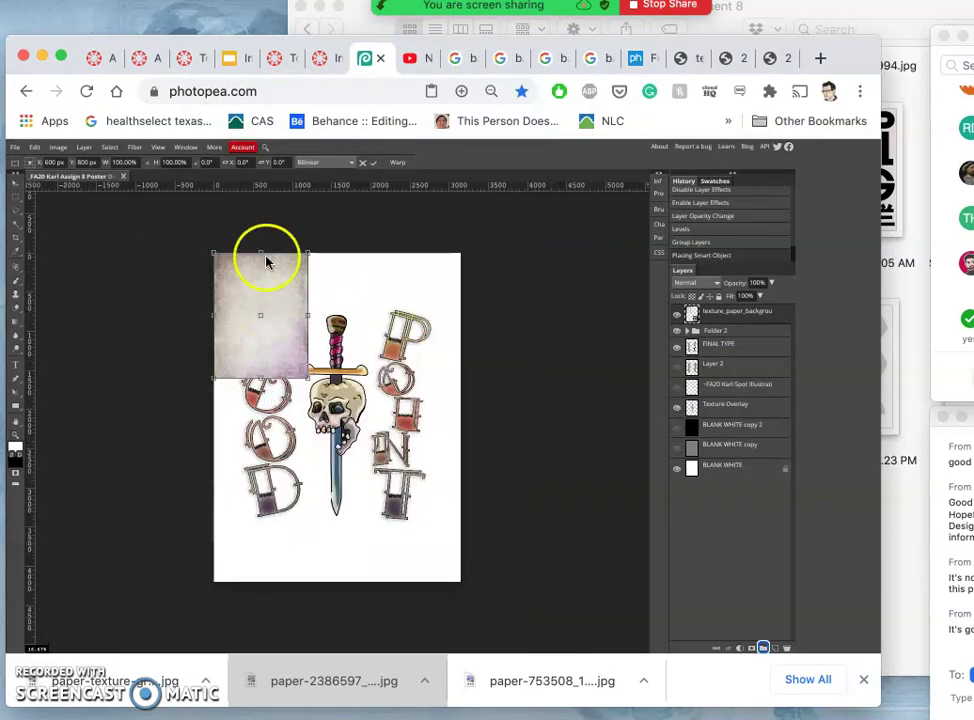
left_click_drag(306, 377, 307, 378)
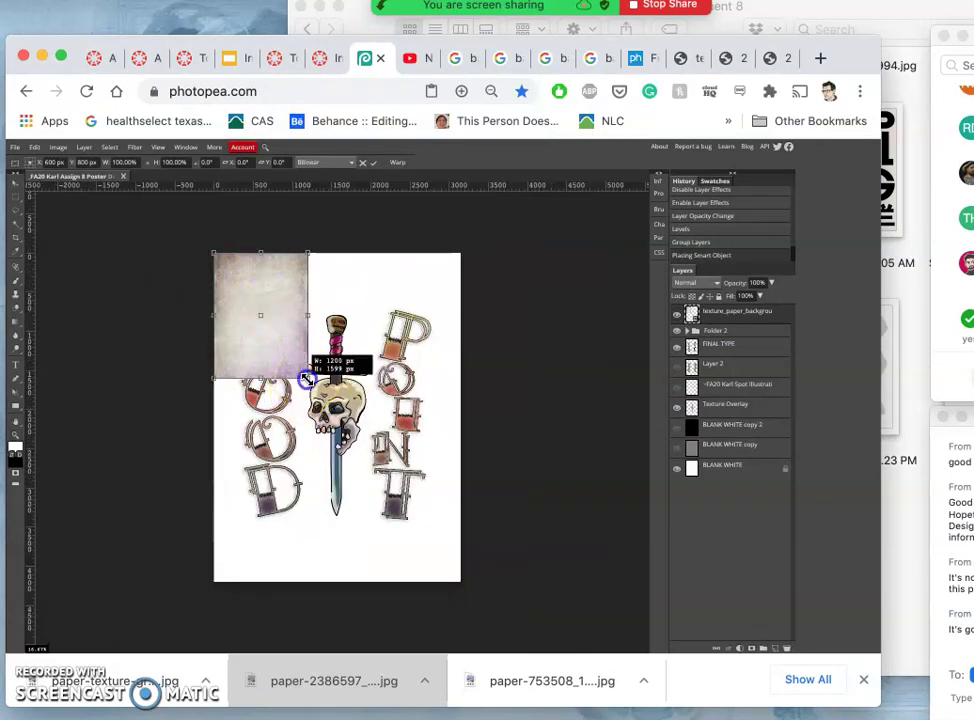
left_click_drag(383, 476, 476, 586)
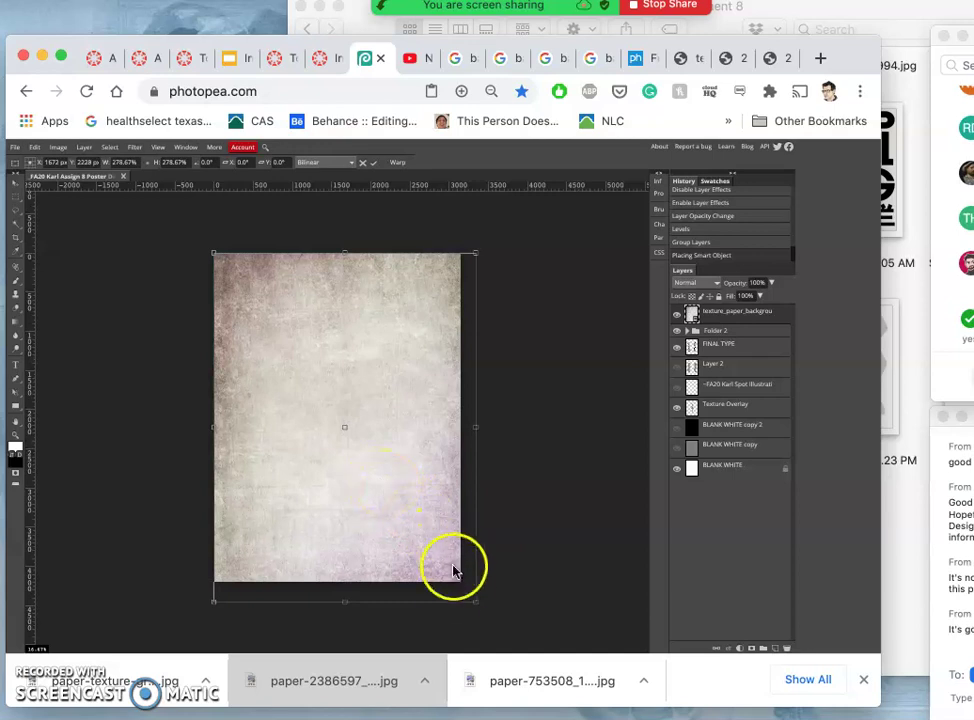
left_click_drag(477, 604, 454, 573)
left_click(437, 557)
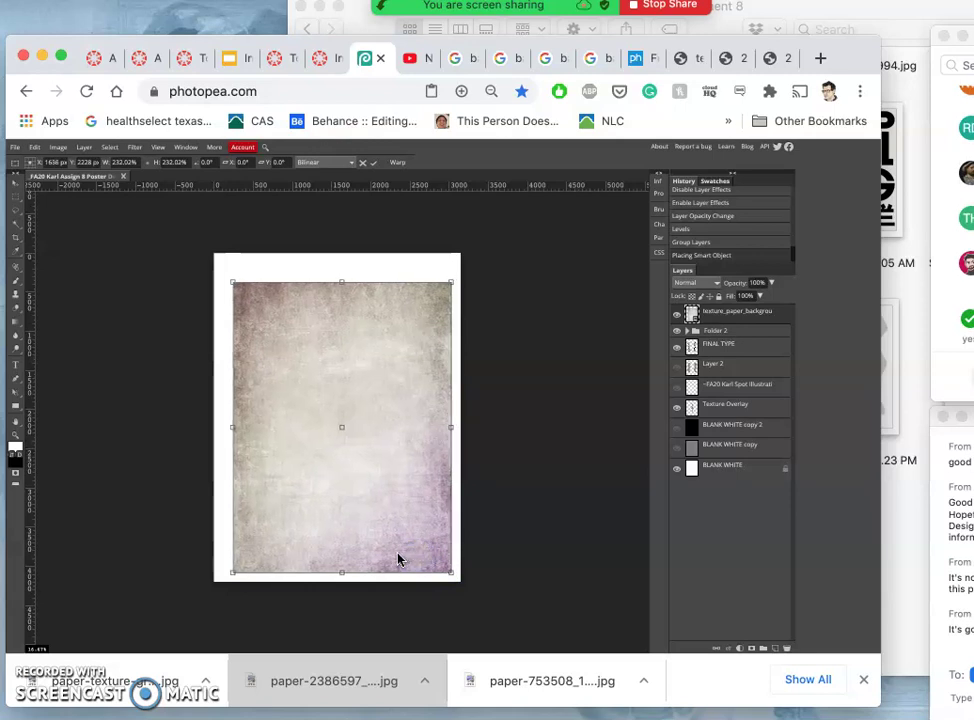
left_click_drag(398, 560, 393, 553)
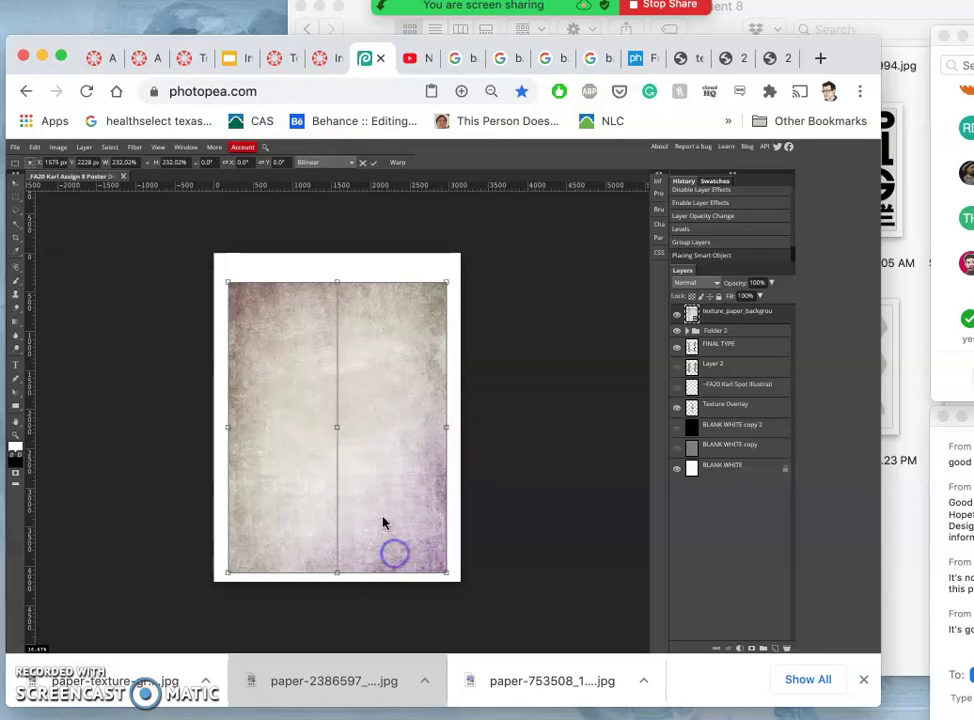
- Adjust the texture's top and bottom edges to leave an even white margin
left_click(336, 280)
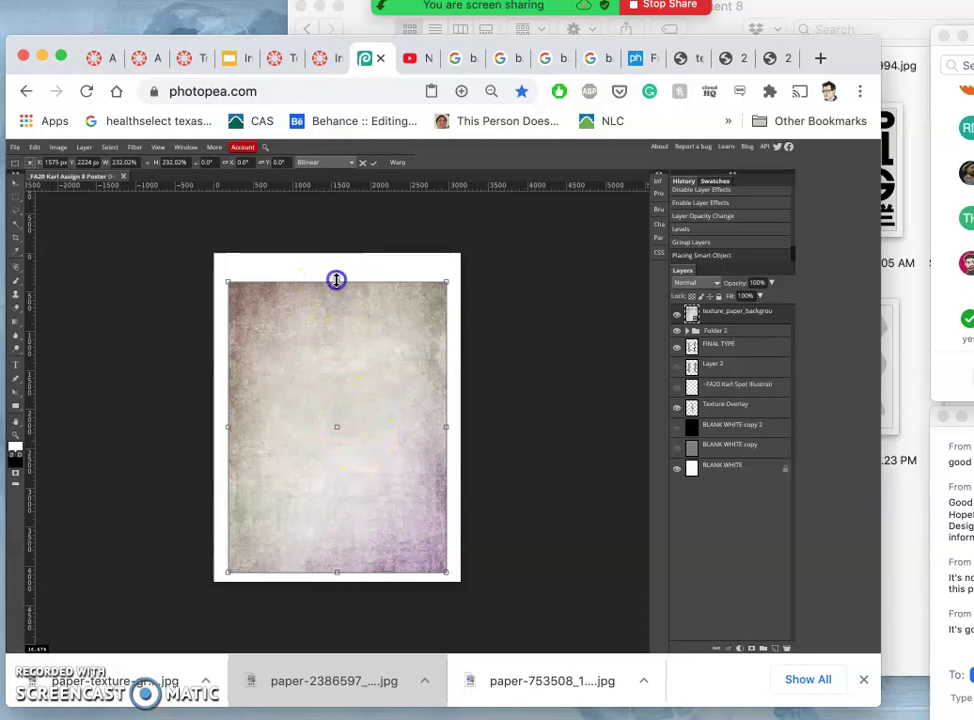
mouse_move(336, 280)
left_mouse_down()
mouse_move(336, 259)
mouse_move(336, 268)
left_mouse_up()
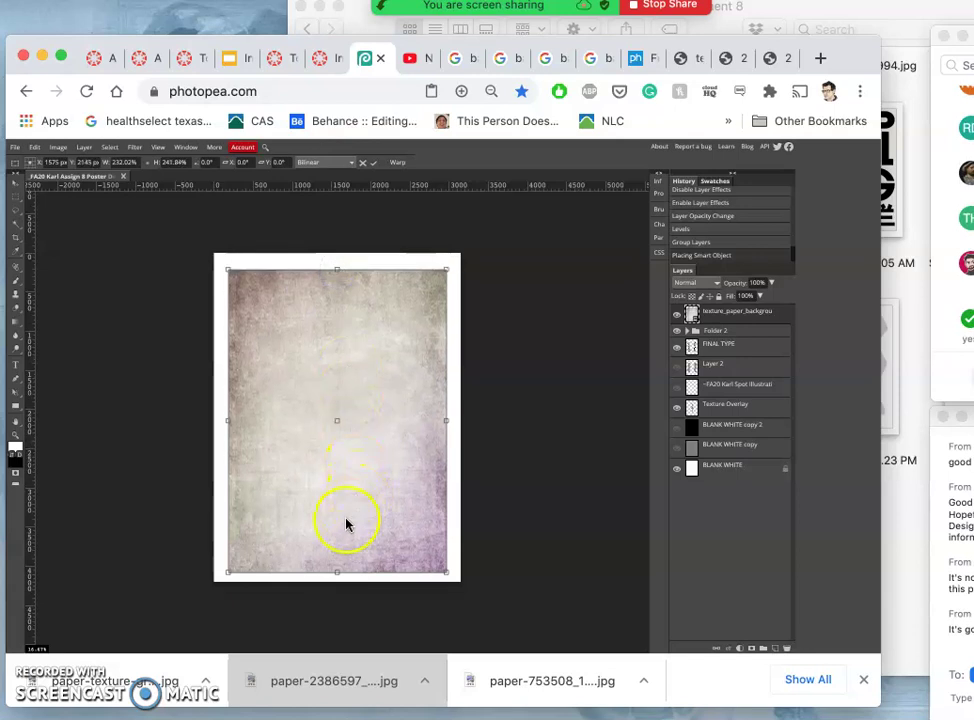
left_click_drag(335, 571, 336, 558)
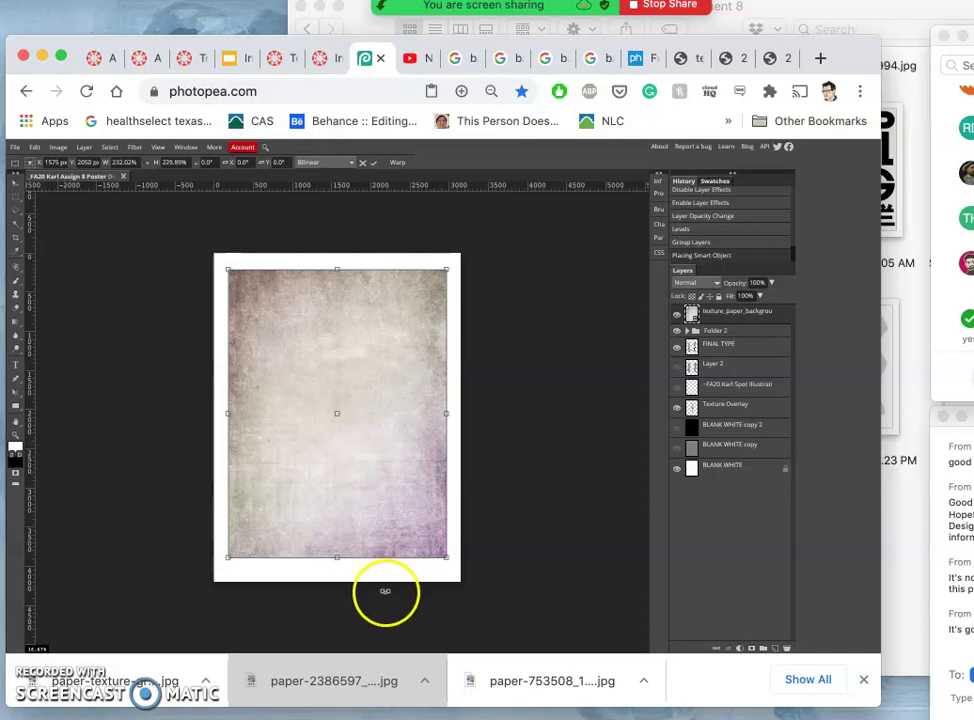
- Commit the texture transform and move its layer down to just above BLANK WHITE
double_click(370, 527)
double_click(726, 313)
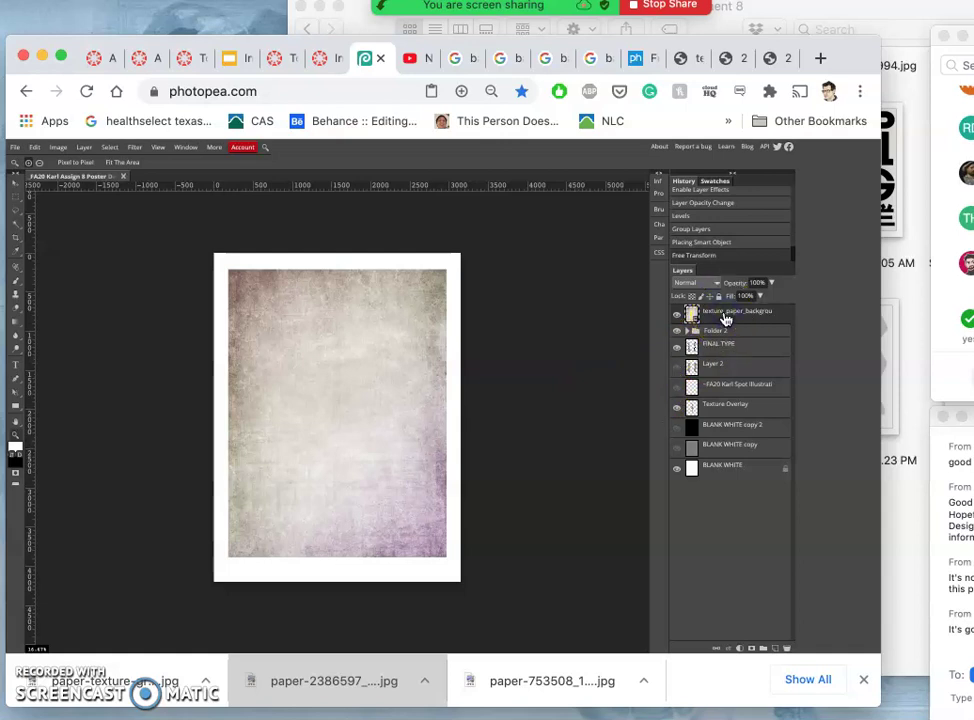
key("ctrl+bracketleft")
key("ctrl+bracketleft")
key("ctrl+bracketleft")
key("ctrl+bracketleft")
key("ctrl+bracketleft")
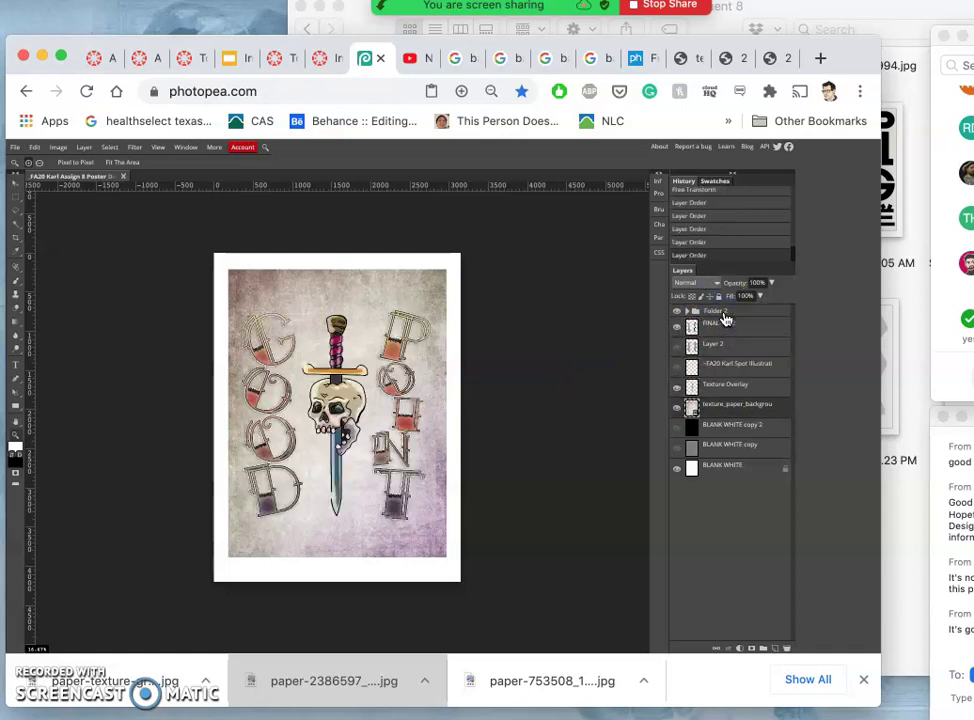
key("ctrl+bracketleft")
key("ctrl+bracketleft")
key("ctrl+bracketleft")
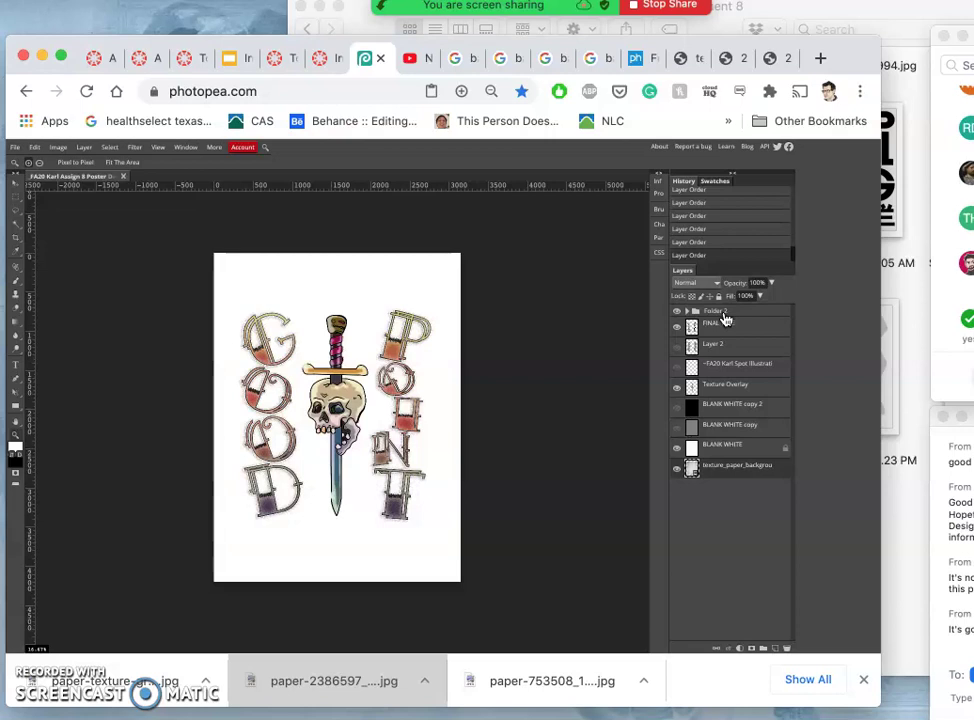
key("ctrl+bracketright")
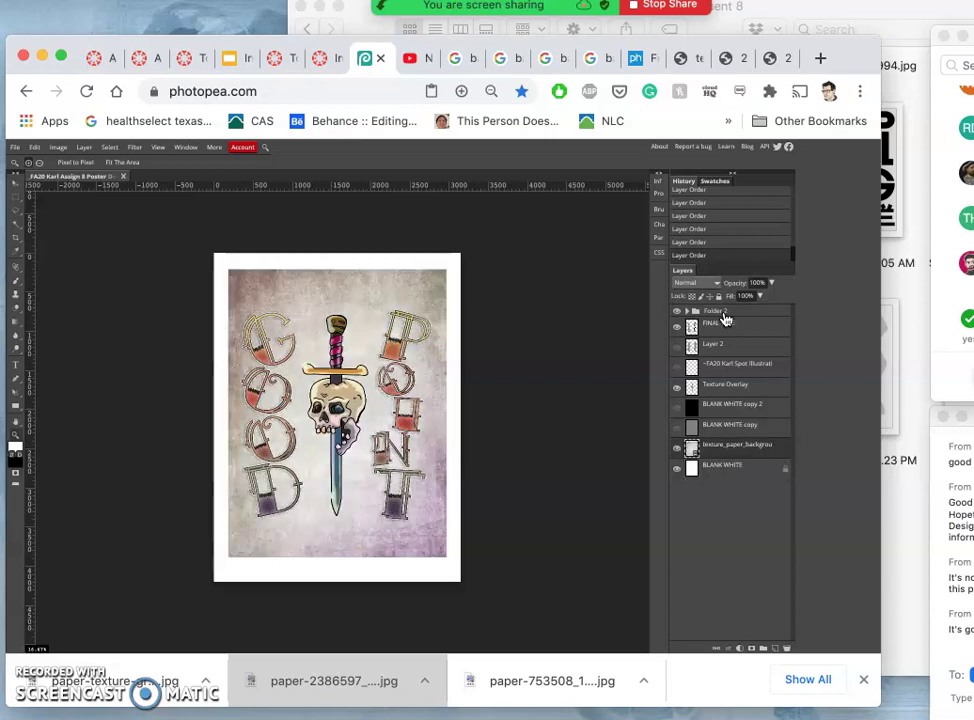
- Zoom in and out to check the texture behind the skull, dagger and lettering
key("super+equal")
key("super+equal")
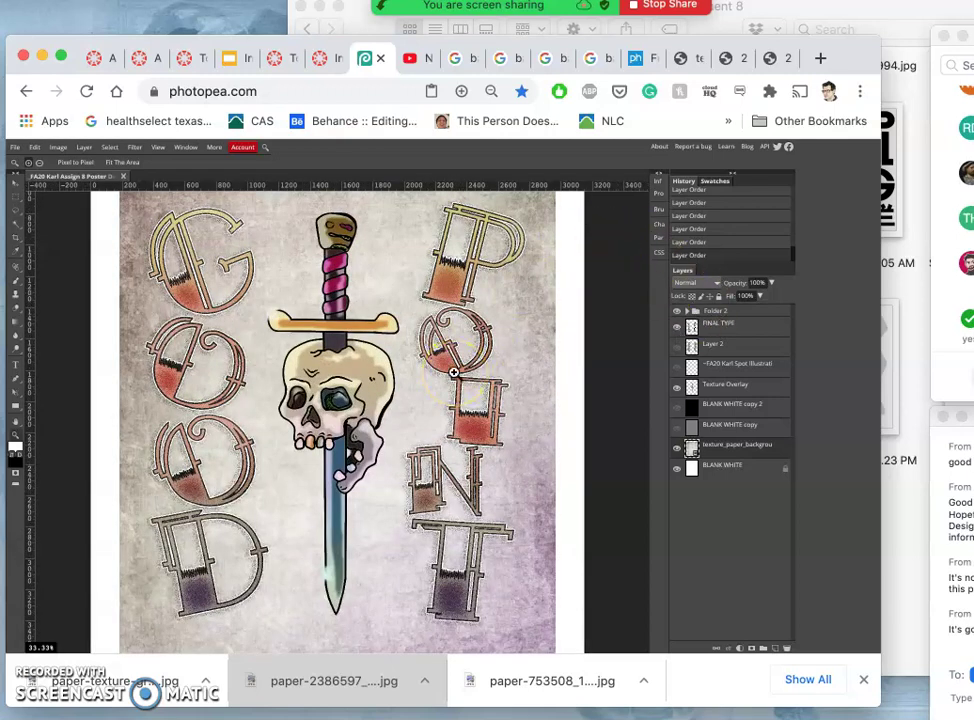
scroll(454, 372, "down", 5)
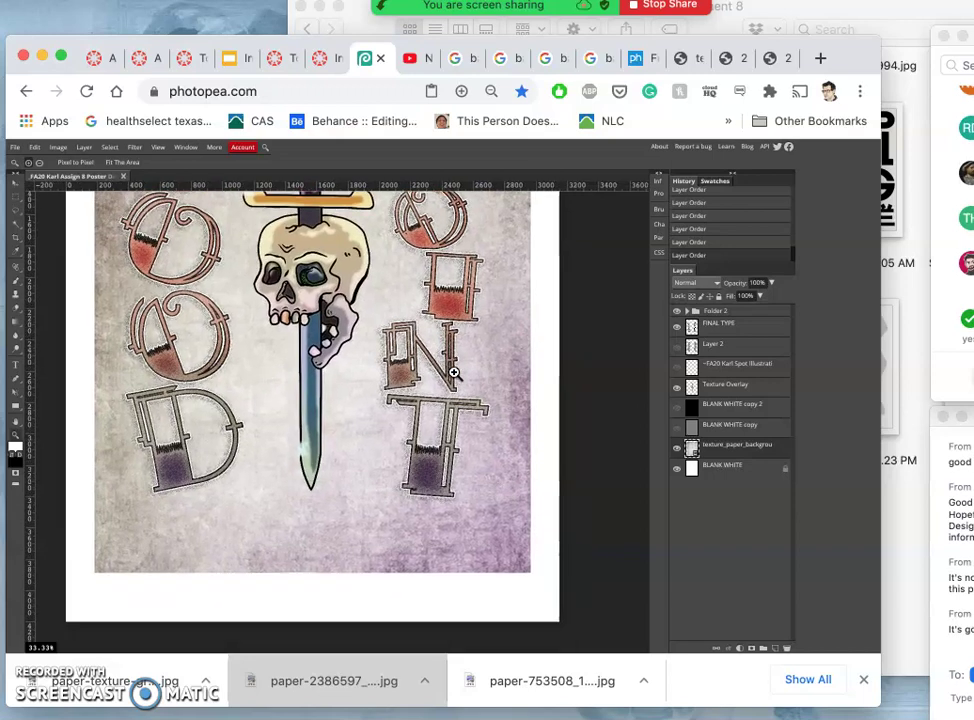
scroll(454, 372, "up", 8)
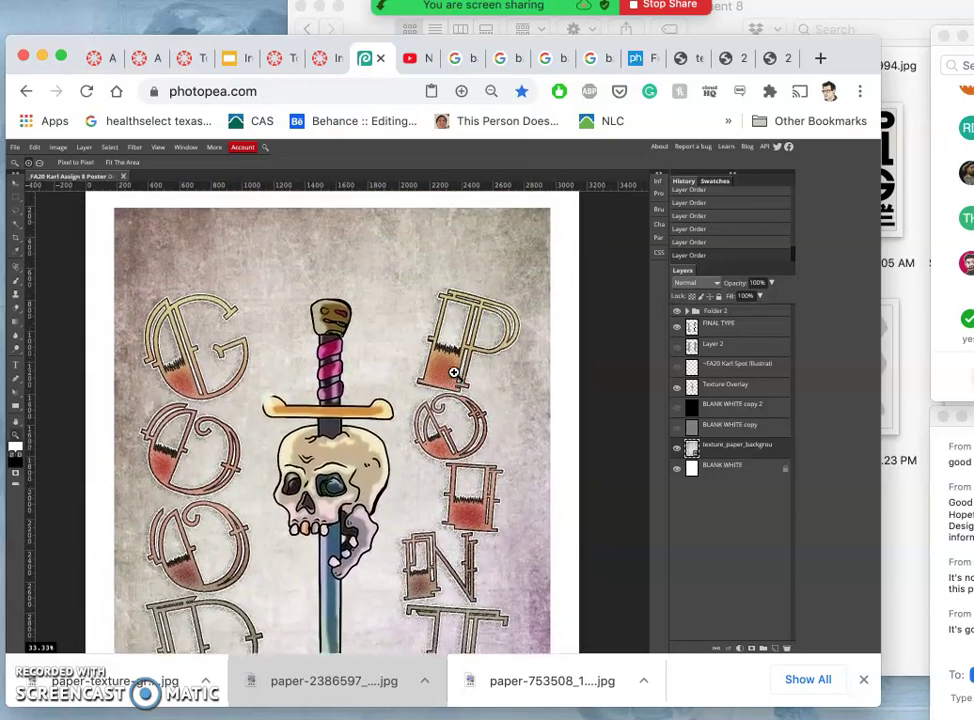
scroll(454, 372, "down", 5)
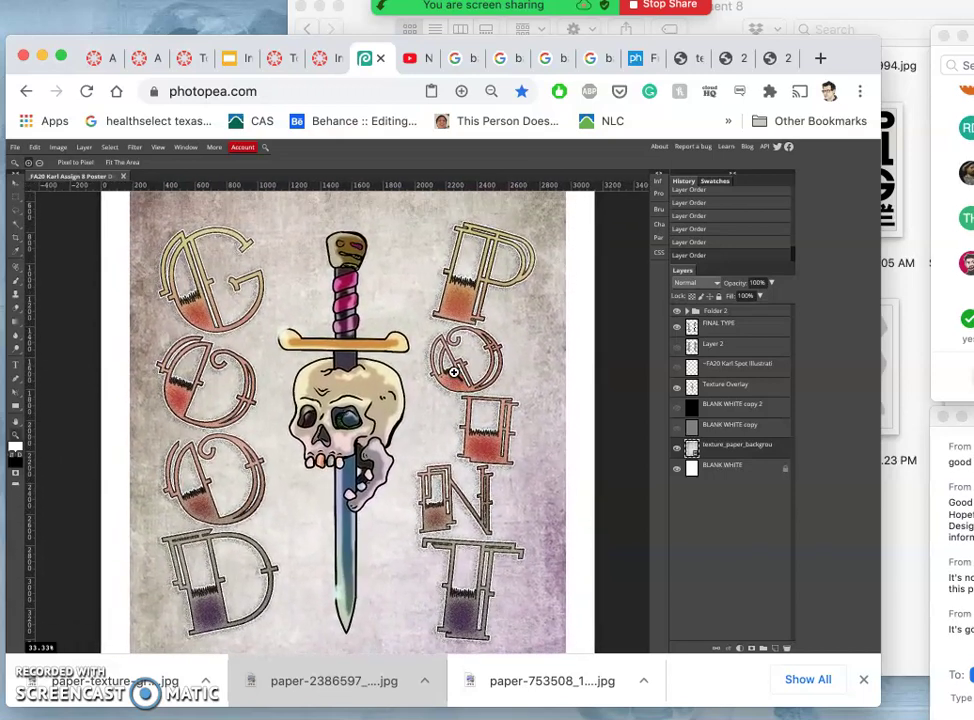
key("ctrl+minus")
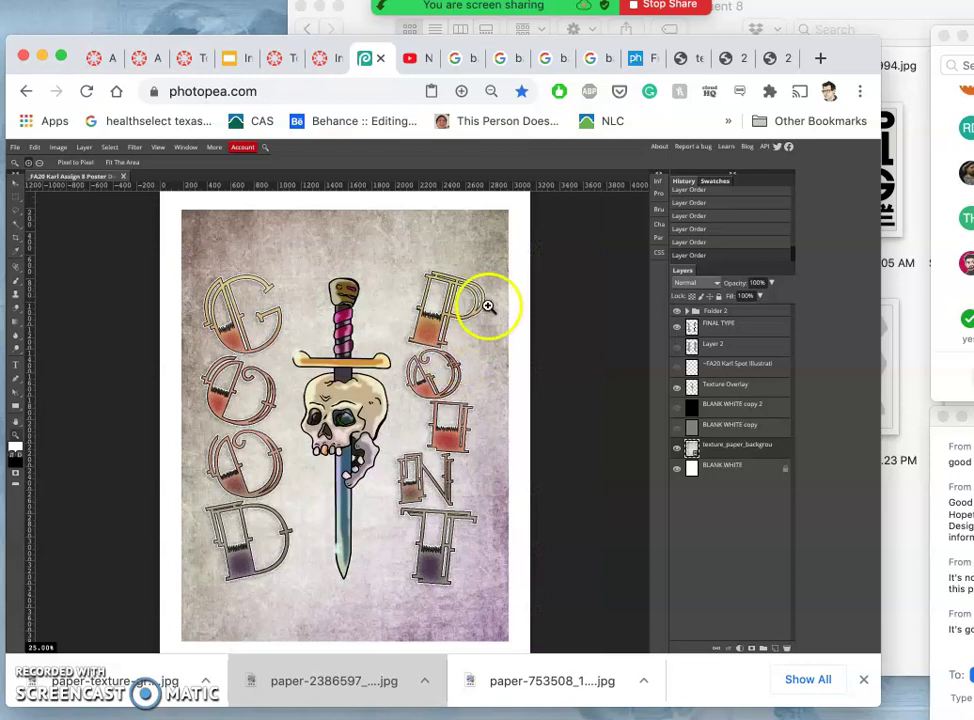
- Drag the tan parchment image from Finder into Photopea and move it down over the poster
left_click(897, 15)
scroll(797, 247, "up", 5)
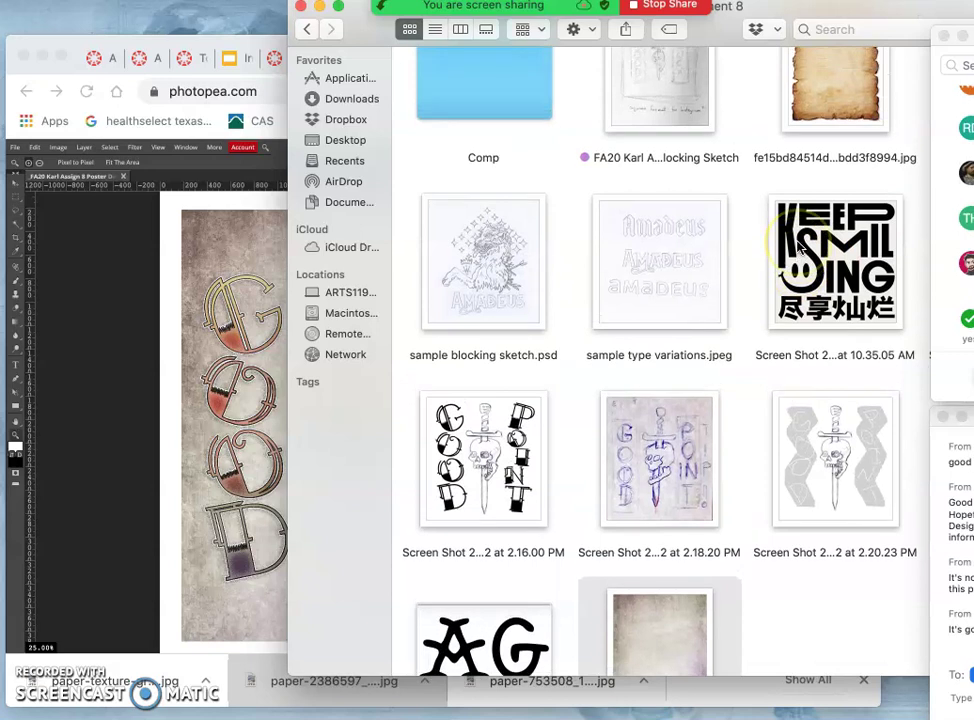
scroll(797, 247, "up", 3)
left_click_drag(730, 204, 272, 366)
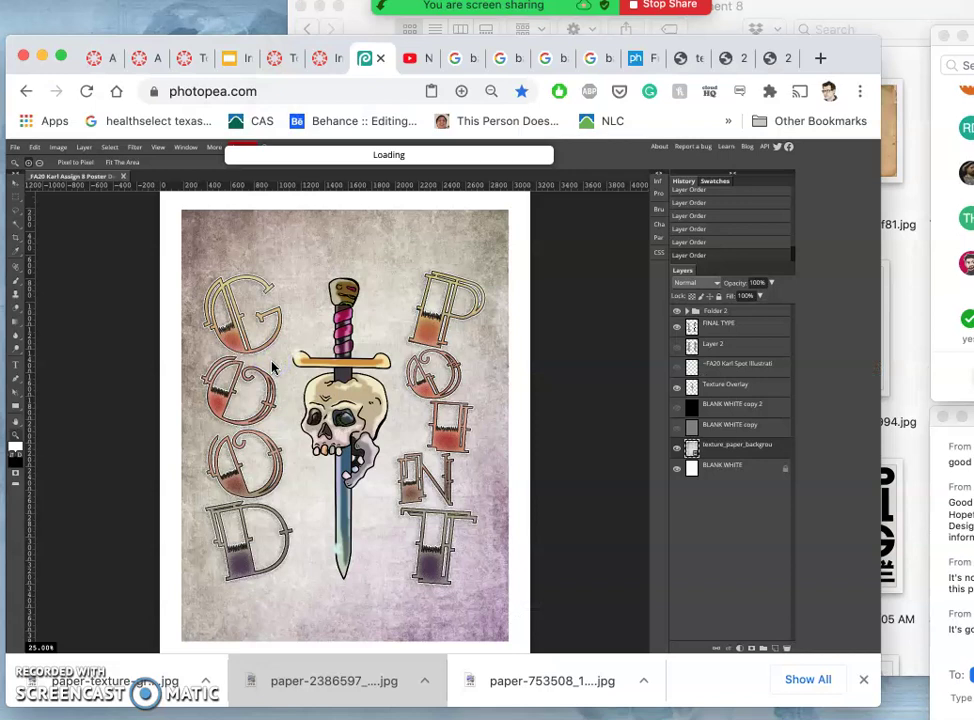
left_click(315, 348)
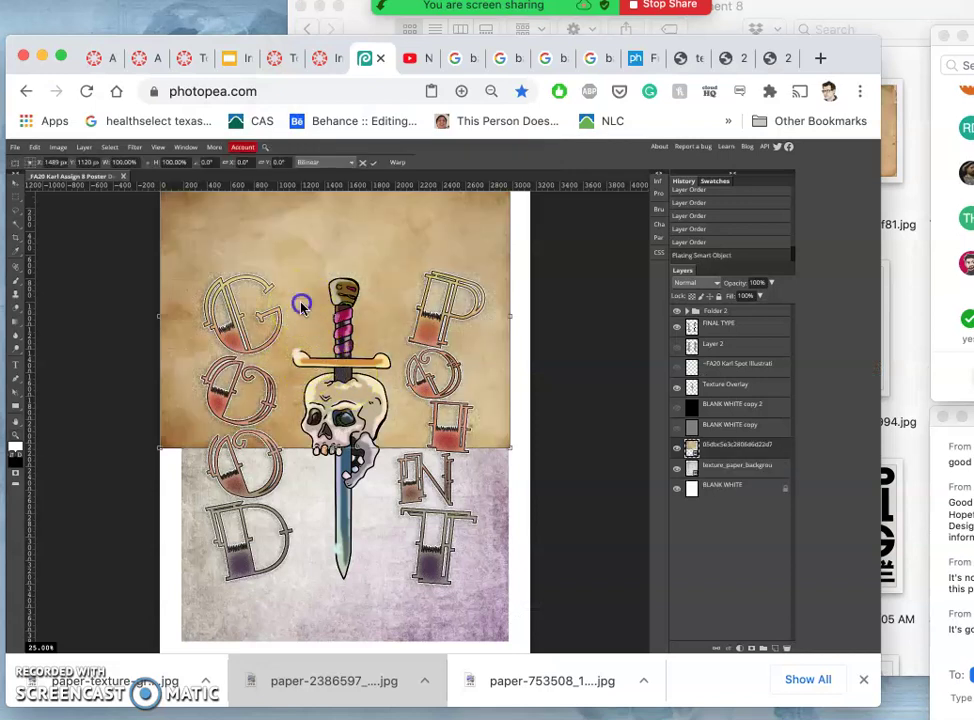
left_click_drag(405, 340, 372, 325)
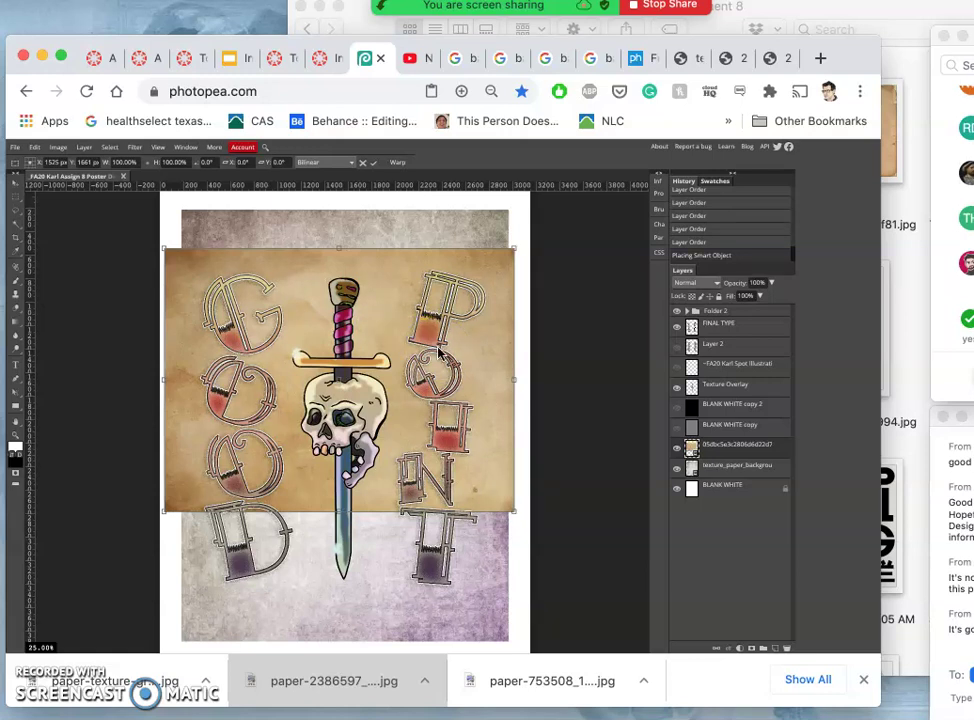
- Rotate the parchment image 90° counter-clockwise and shift it left to the poster's top-left corner
right_click(475, 348)
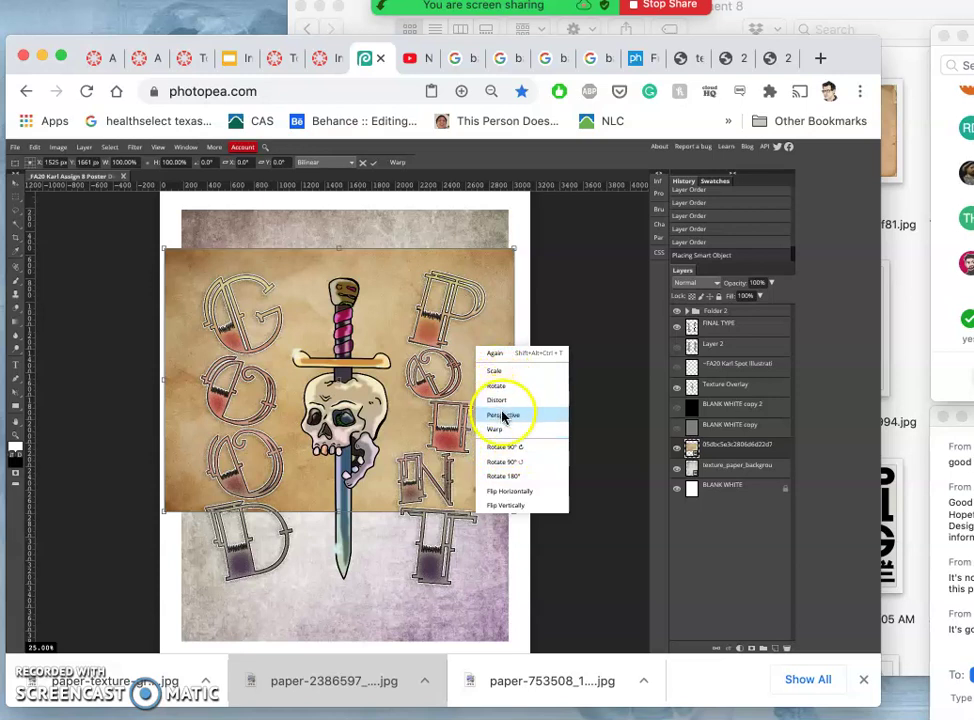
left_click(505, 461)
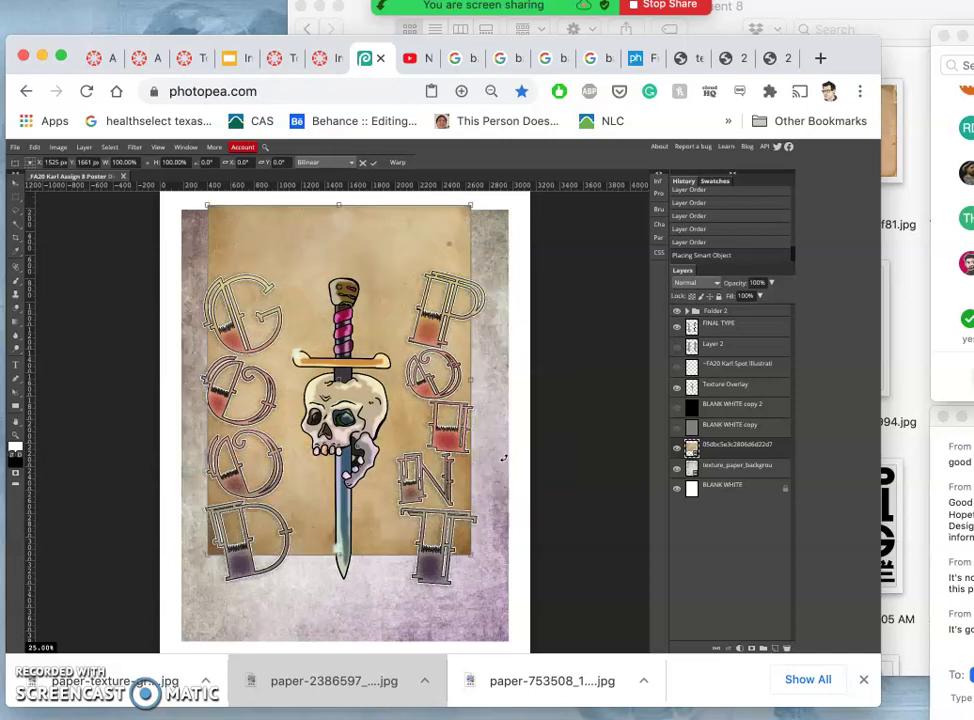
left_click(363, 240)
left_click_drag(358, 242, 301, 240)
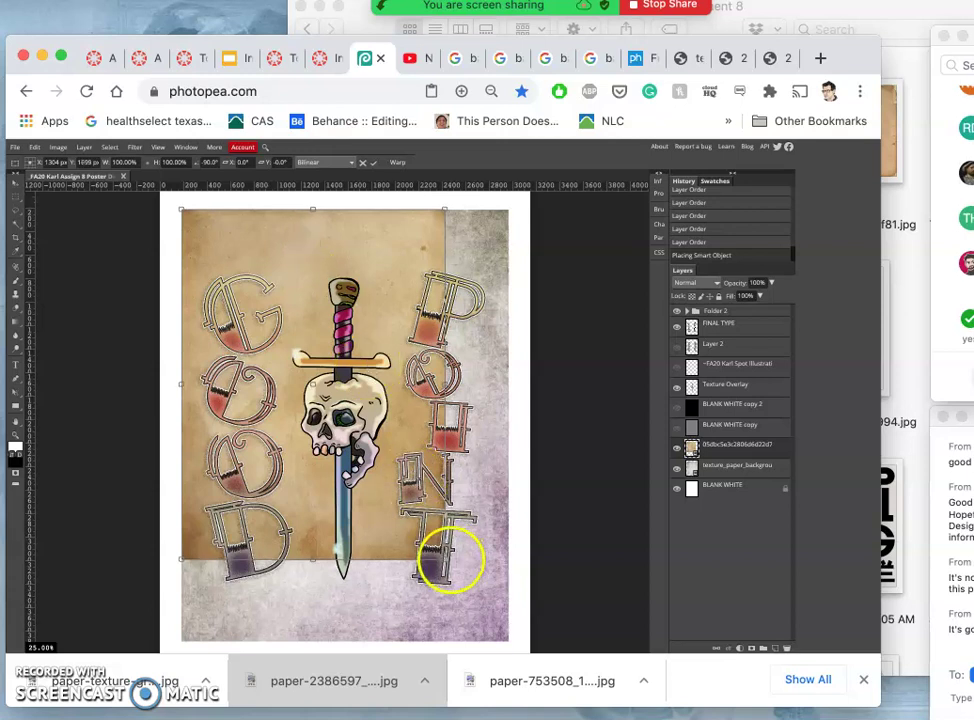